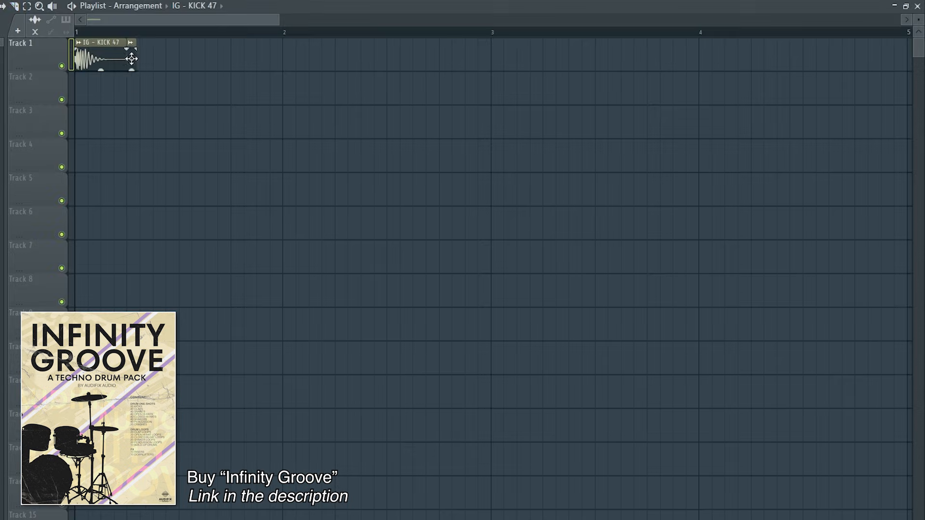
# Repeat the IG - KICK 47 clip on every beat of Track 1 across four bars
pyautogui.hotkey('ctrl', 'a')
pyautogui.hotkey('ctrl', 'b')
pyautogui.hotkey('ctrl', 'b')
pyautogui.hotkey('ctrl', 'b')
pyautogui.hotkey('ctrl', 'b')
pyautogui.hotkey('ctrl', 'b')
pyautogui.hotkey('ctrl', 'b')
pyautogui.hotkey('ctrl', 'b')
pyautogui.hotkey('ctrl', 'b')
pyautogui.hotkey('ctrl', 'b')
pyautogui.hotkey('ctrl', 'b')
pyautogui.hotkey('ctrl', 'b')
pyautogui.hotkey('ctrl', 'b')
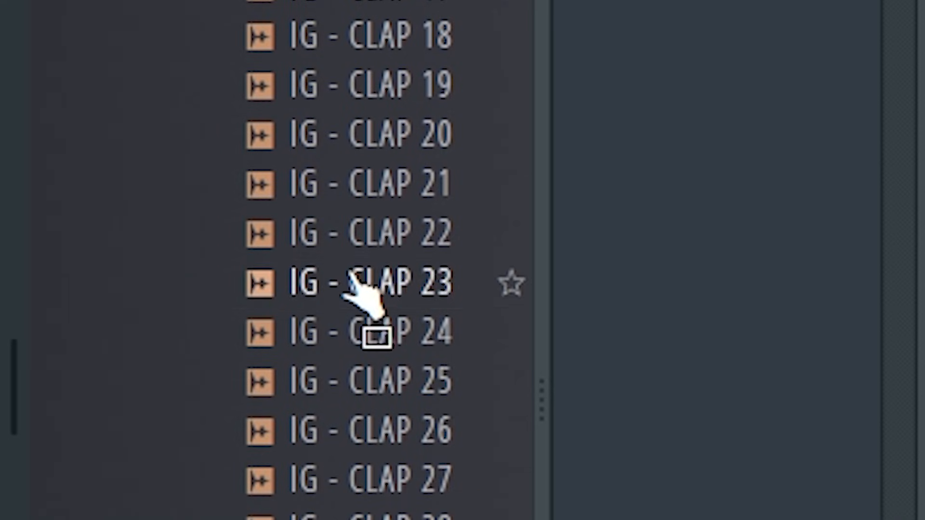
# Add the IG - CLAP 23 sample to Track 2 on the second beat and lower its channel volume
pyautogui.click(352, 274)
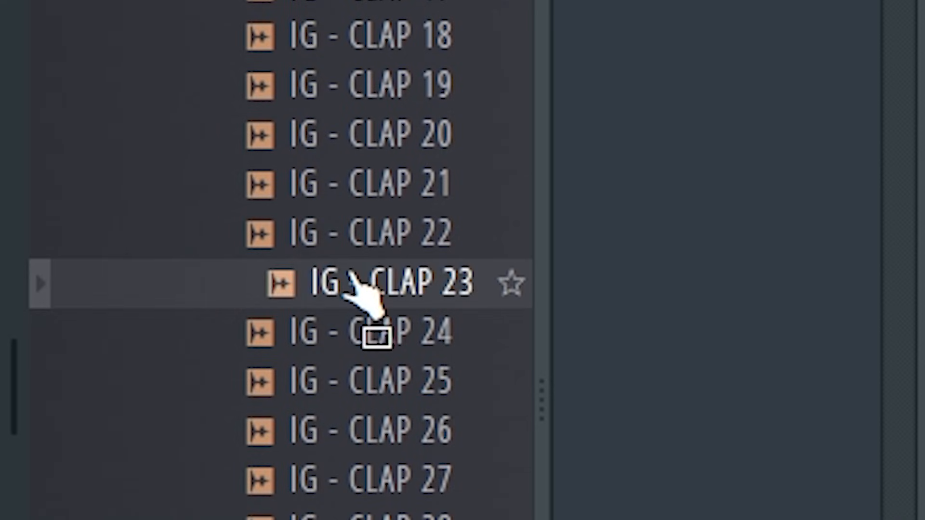
pyautogui.moveTo(353, 278); pyautogui.dragTo(454, 279)
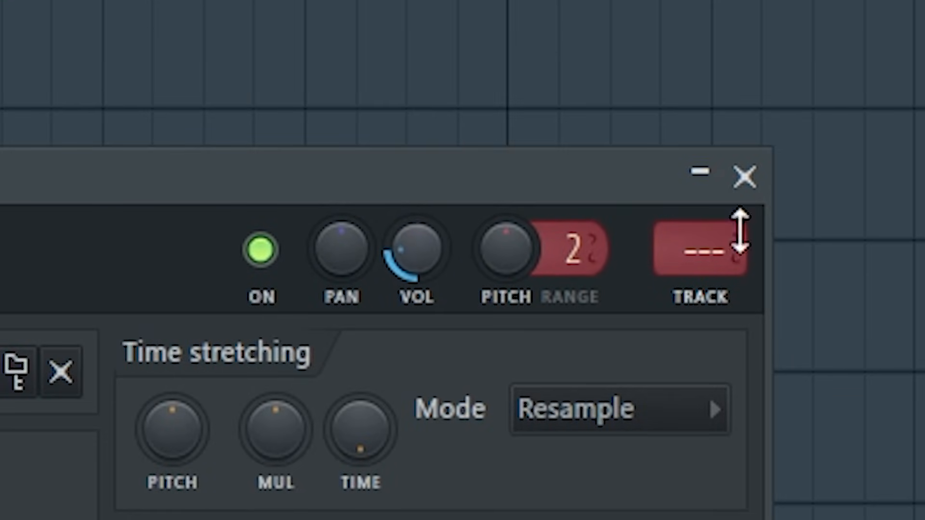
pyautogui.click(752, 174)
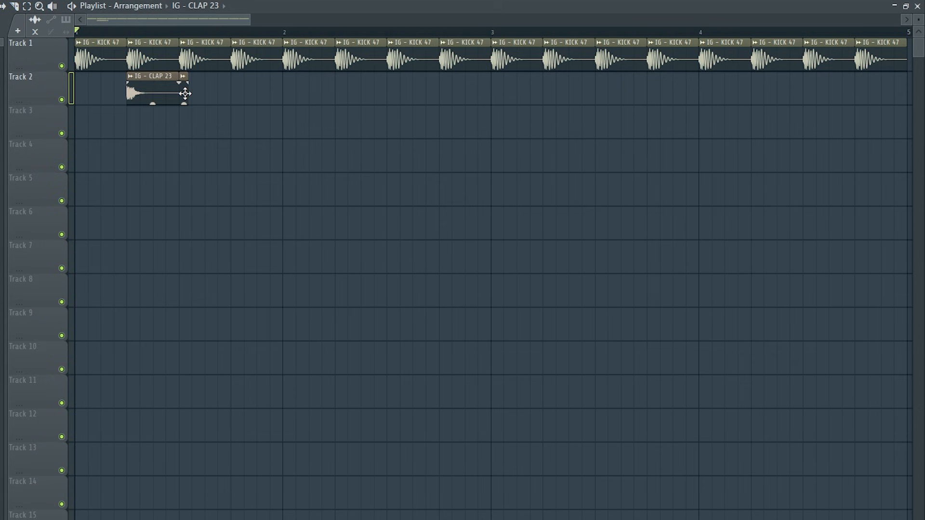
# Trim the clap clip to one beat and repeat it every two beats on Track 2 across four bars
pyautogui.rightClick(185, 93)
pyautogui.moveTo(181, 32); pyautogui.dragTo(76, 32)
pyautogui.hotkey('ctrl', 'b')
pyautogui.hotkey('ctrl', 'b')
pyautogui.hotkey('ctrl', 'b')
pyautogui.hotkey('ctrl', 'b')
pyautogui.hotkey('ctrl', 'b')
pyautogui.hotkey('ctrl', 'b')
pyautogui.hotkey('ctrl', 'b')
pyautogui.moveTo(803, 31); pyautogui.dragTo(795, 38)
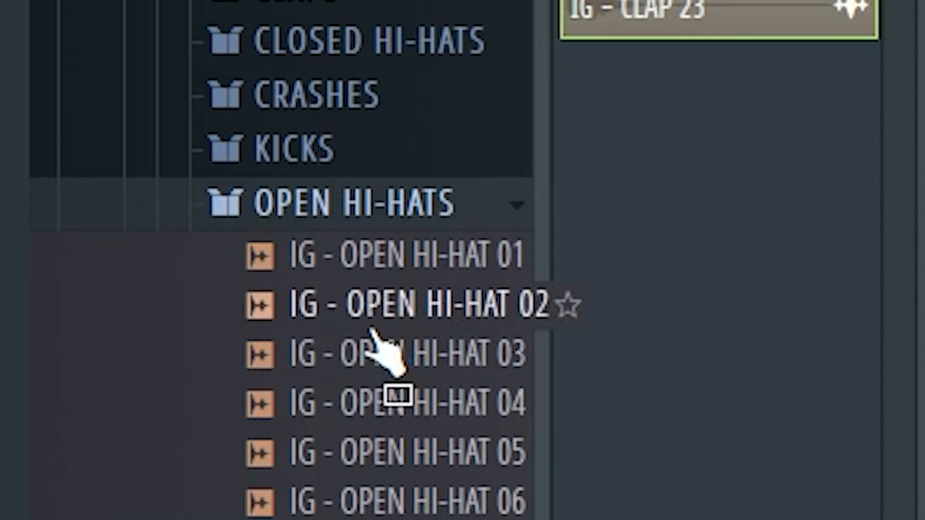
# Add IG - OPEN HI-HAT 02 to Track 3 at a lower channel volume and repeat it, trimmed to half a beat, on every off-beat across four bars
pyautogui.moveTo(377, 340); pyautogui.dragTo(878, 355)
pyautogui.click(848, 301)
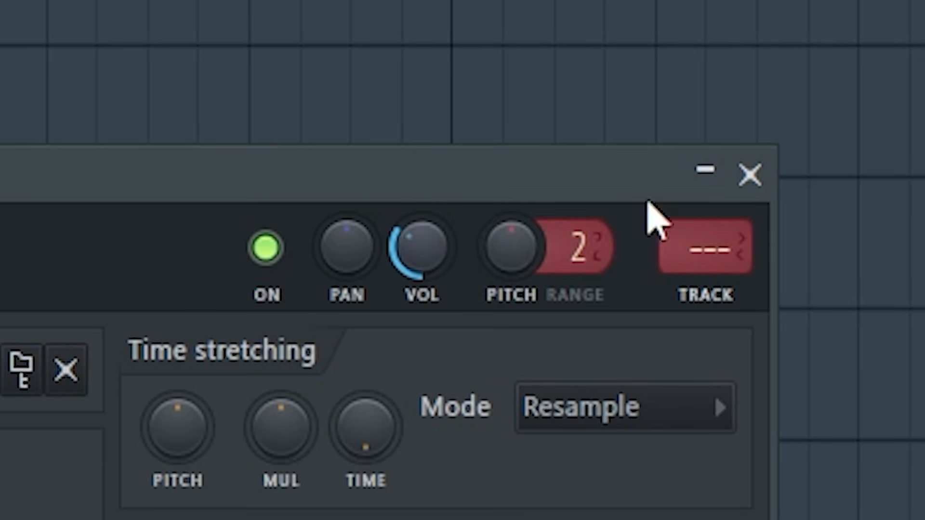
pyautogui.click(749, 175)
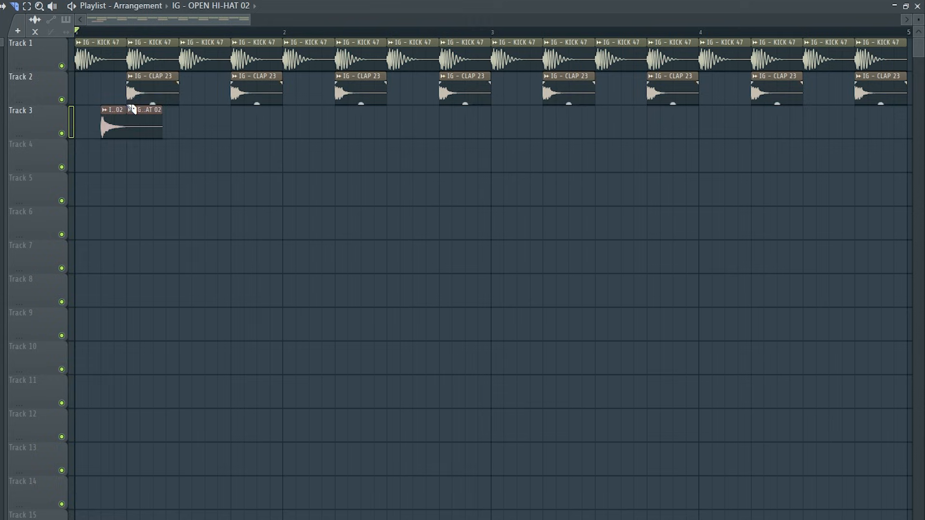
pyautogui.moveTo(131, 110)
pyautogui.mouseDown()
pyautogui.moveTo(103, 124)
pyautogui.moveTo(568, 116)
pyautogui.moveTo(863, 40)
pyautogui.mouseUp()
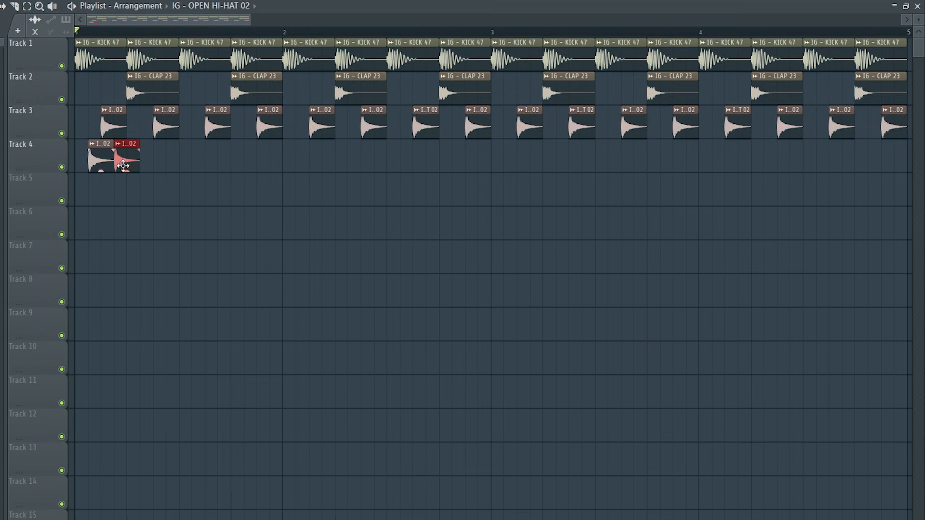
# Lower the two open hi-hat clips on Track 4 to -17.4 dB, checking the level against playback
pyautogui.press('space')
pyautogui.press('space')
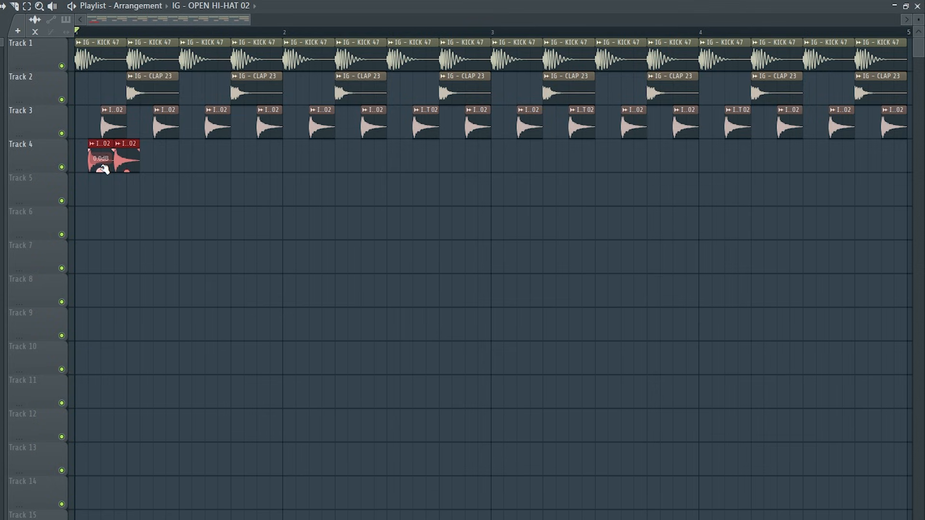
pyautogui.press('space')
pyautogui.press('space')
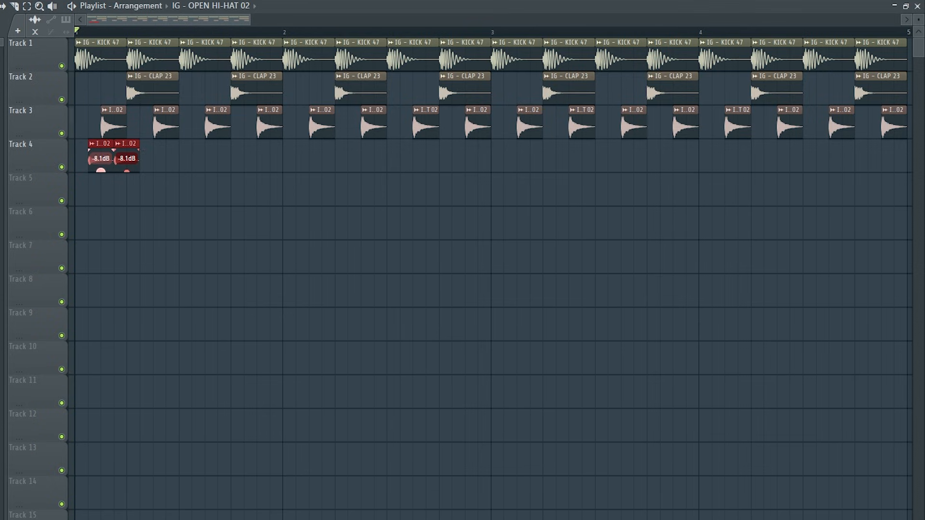
pyautogui.press('space')
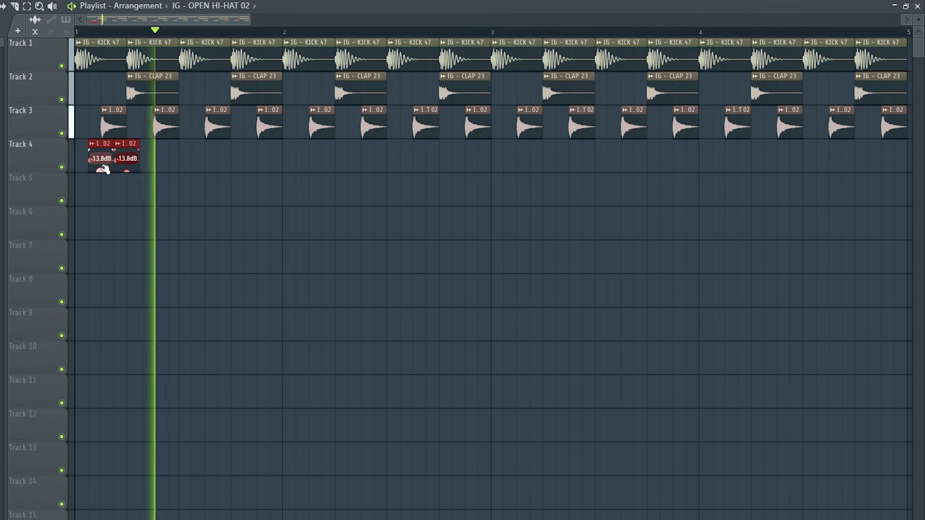
pyautogui.press('space')
pyautogui.moveTo(102, 168); pyautogui.dragTo(102, 177)
pyautogui.press('space')
pyautogui.press('space')
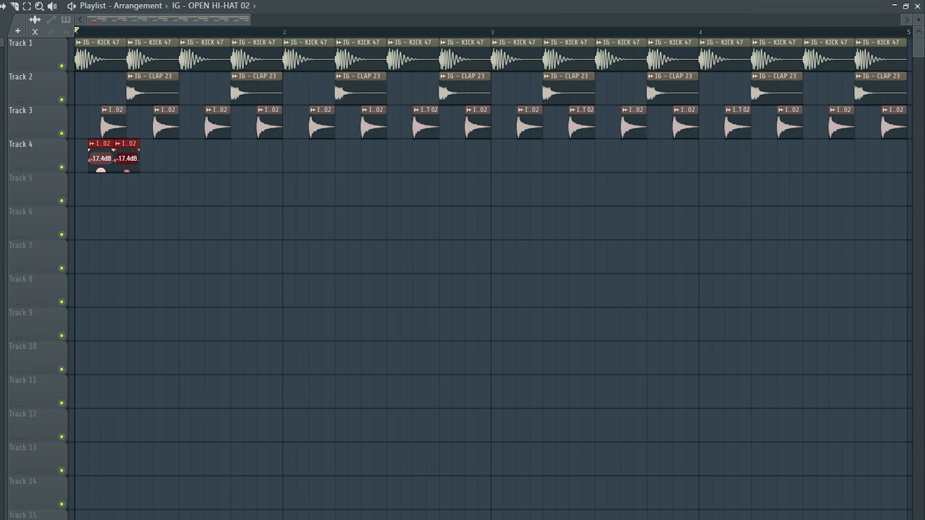
pyautogui.press('space')
pyautogui.press('space')
# Repeat the pair of quiet open hi-hats on Track 4 on every beat across the four bars
pyautogui.moveTo(214, 221); pyautogui.dragTo(88, 159)
pyautogui.hotkey('ctrl', 'b')
pyautogui.hotkey('ctrl', 'b')
pyautogui.hotkey('ctrl', 'b')
pyautogui.hotkey('ctrl', 'b')
pyautogui.hotkey('ctrl', 'b')
pyautogui.hotkey('ctrl', 'b')
pyautogui.hotkey('ctrl', 'b')
pyautogui.hotkey('ctrl', 'b')
pyautogui.hotkey('ctrl', 'b')
pyautogui.hotkey('ctrl', 'b')
pyautogui.hotkey('ctrl', 'b')
pyautogui.hotkey('ctrl', 'b')
pyautogui.hotkey('ctrl', 'b')
pyautogui.hotkey('ctrl', 'b')
pyautogui.hotkey('ctrl', 'b')
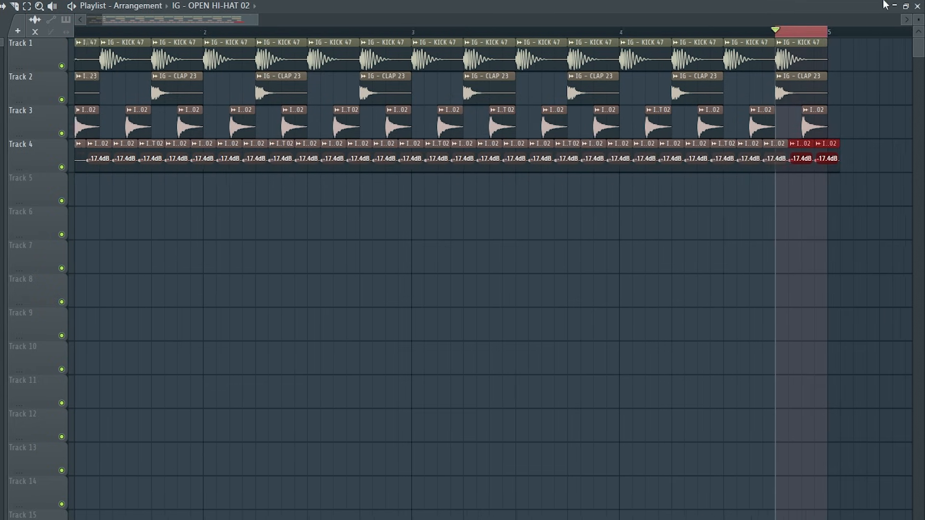
pyautogui.moveTo(774, 34); pyautogui.dragTo(787, 34)
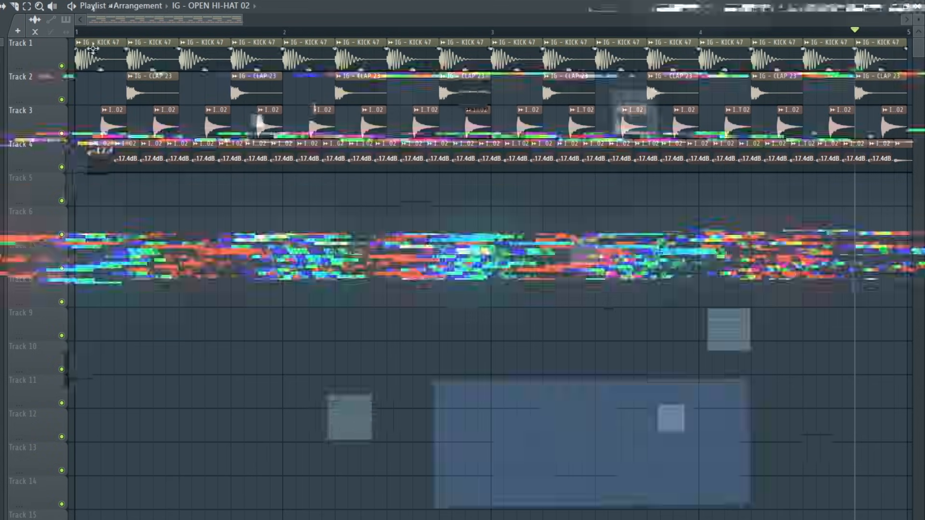
# Add IG - OPEN HI-HAT 26 to Track 5 on the fourth sixteenth of bar 1 and lower its channel volume
pyautogui.moveTo(381, 262); pyautogui.dragTo(117, 217)
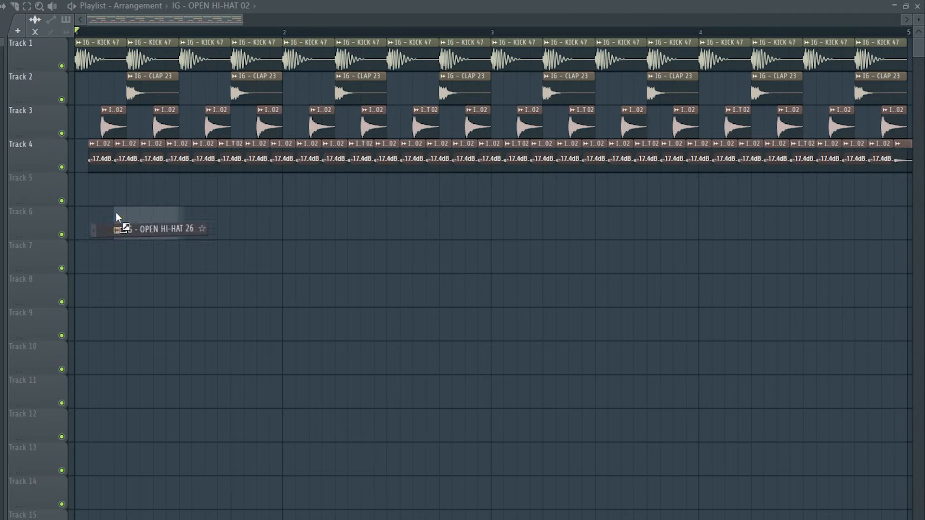
pyautogui.moveTo(116, 217); pyautogui.dragTo(117, 194)
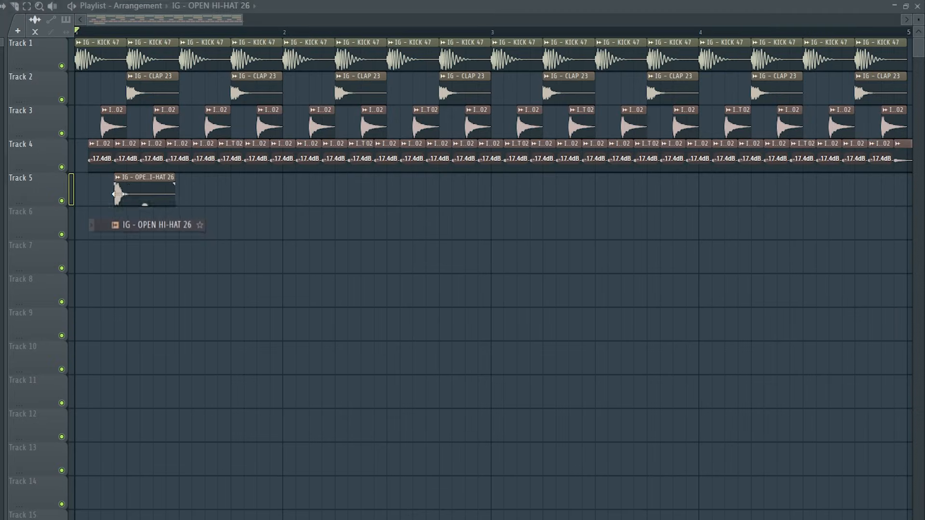
pyautogui.doubleClick(128, 191)
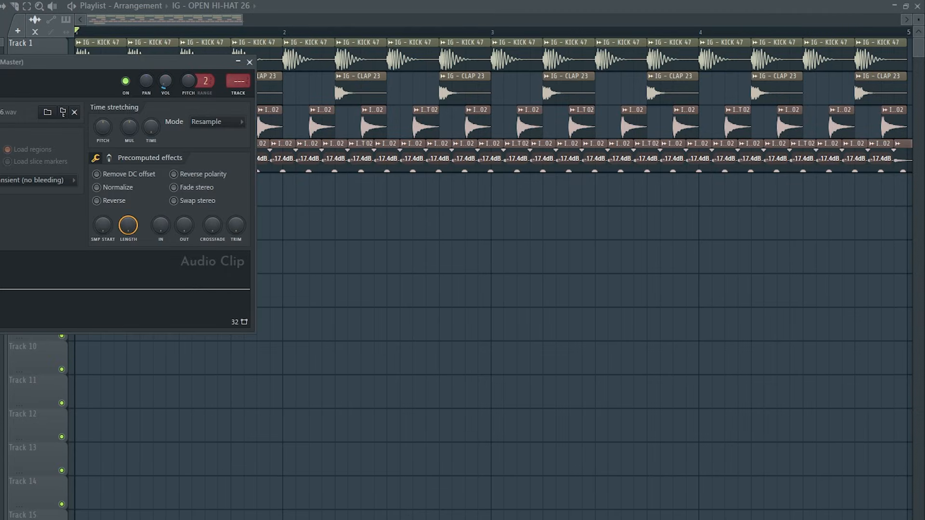
pyautogui.press('space')
pyautogui.press('space')
pyautogui.press('space')
pyautogui.click(250, 62)
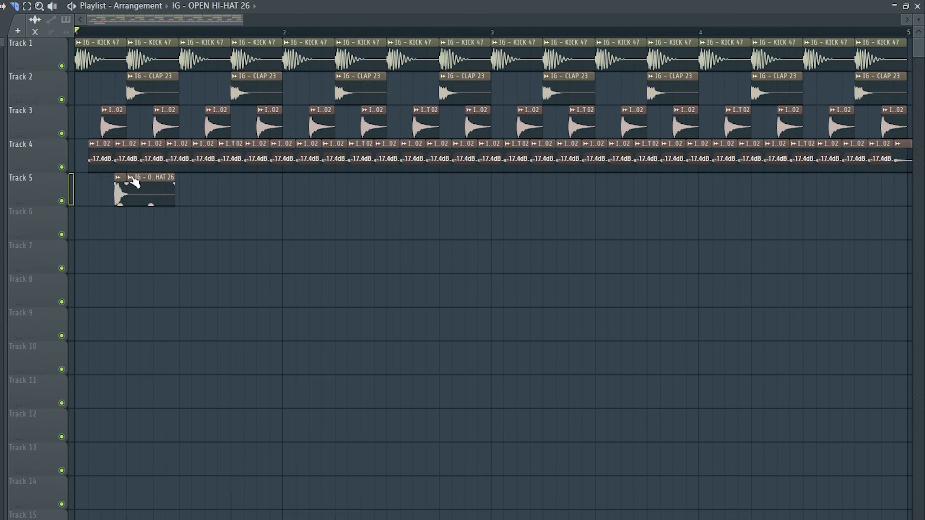
# Trim the Track 5 open hi-hat to a sixteenth and repeat it every beat across four bars
pyautogui.moveTo(126, 31); pyautogui.dragTo(76, 30)
pyautogui.moveTo(202, 190); pyautogui.dragTo(94, 190)
pyautogui.hotkey('ctrl', 'b')
pyautogui.hotkey('ctrl', 'b')
pyautogui.hotkey('ctrl', 'b')
pyautogui.hotkey('ctrl', 'b')
pyautogui.hotkey('ctrl', 'b')
pyautogui.hotkey('ctrl', 'b')
pyautogui.hotkey('ctrl', 'b')
pyautogui.hotkey('ctrl', 'b')
pyautogui.hotkey('ctrl', 'b')
pyautogui.hotkey('ctrl', 'b')
pyautogui.hotkey('ctrl', 'b')
pyautogui.hotkey('ctrl', 'b')
pyautogui.hotkey('ctrl', 'b')
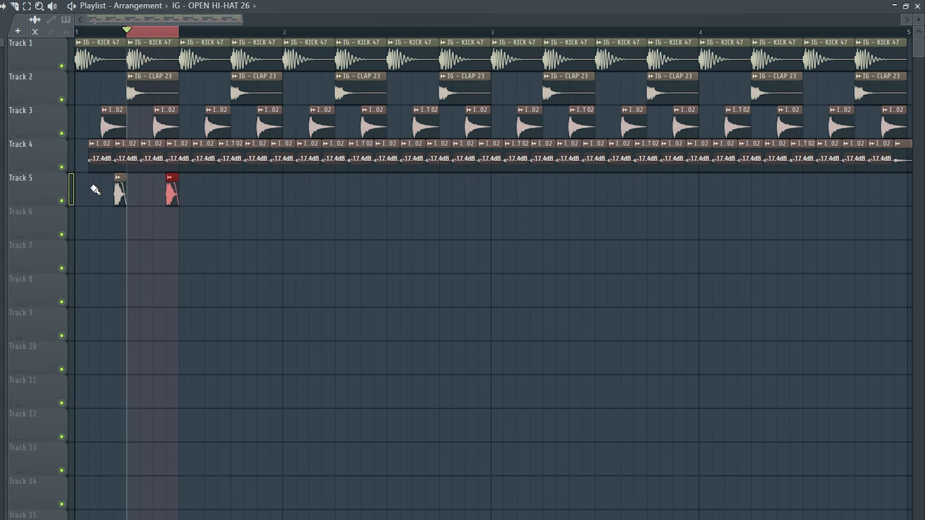
pyautogui.hotkey('ctrl', 'b')
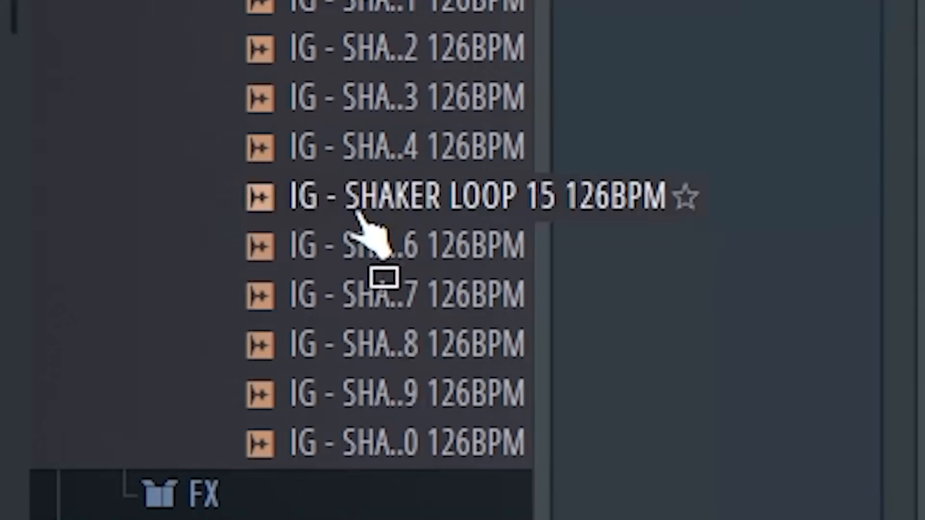
# Add IG - SHAKER LOOP 18 126BPM to Track 6, fit it to four bars in Stretch mode and lower its channel volume
pyautogui.click(384, 341)
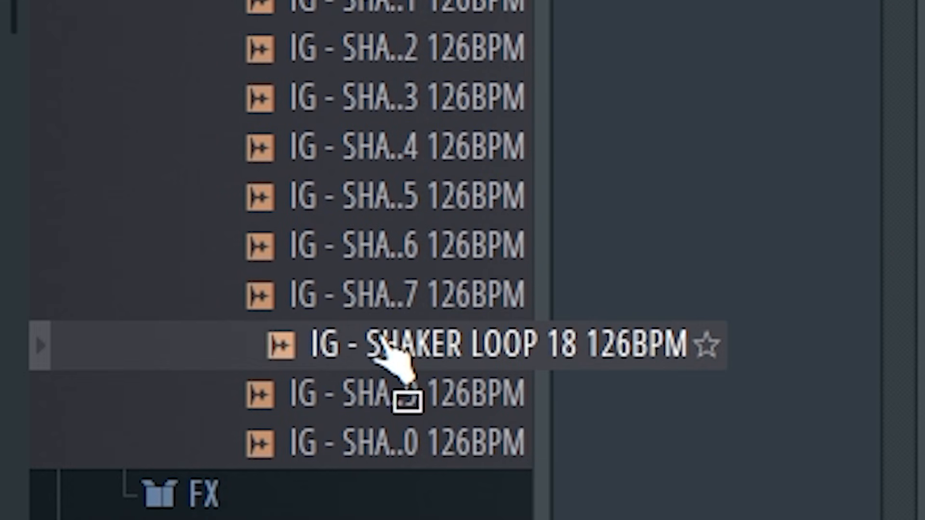
pyautogui.moveTo(383, 340); pyautogui.dragTo(75, 230)
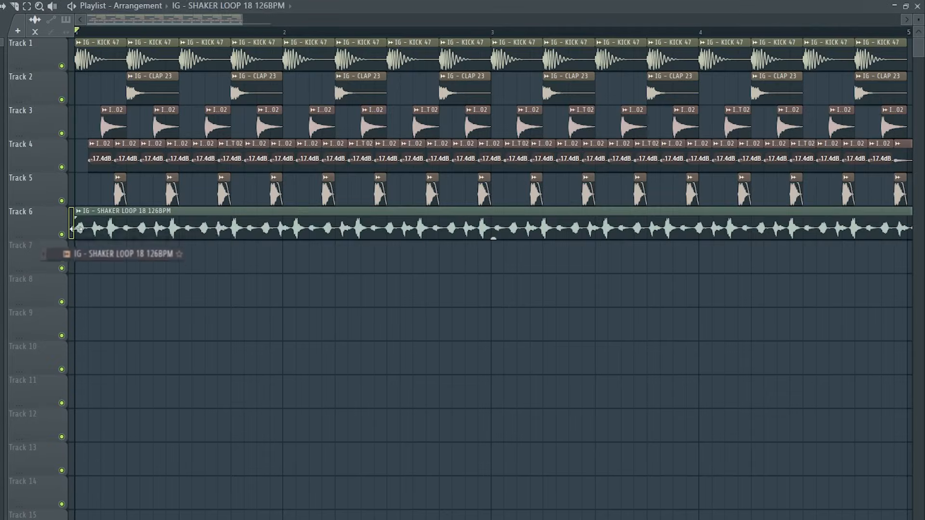
pyautogui.doubleClick(84, 227)
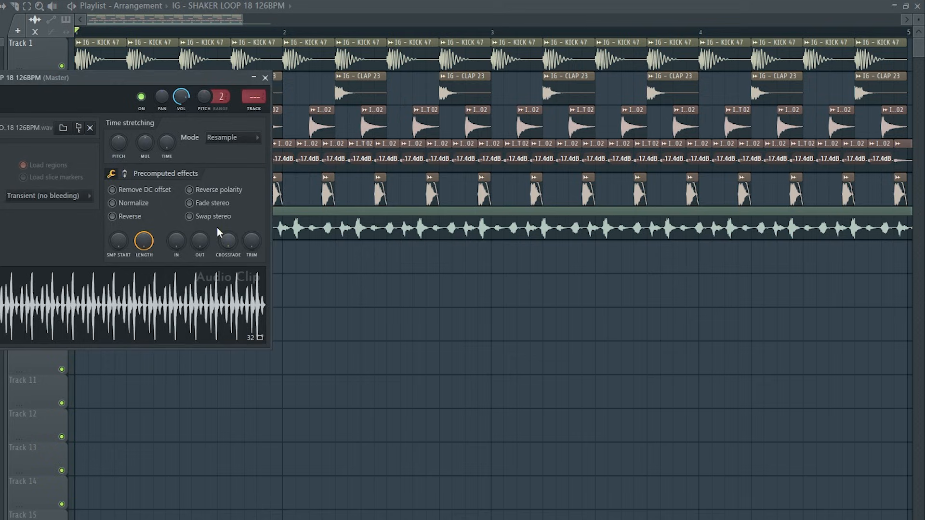
pyautogui.click(233, 138)
pyautogui.click(225, 172)
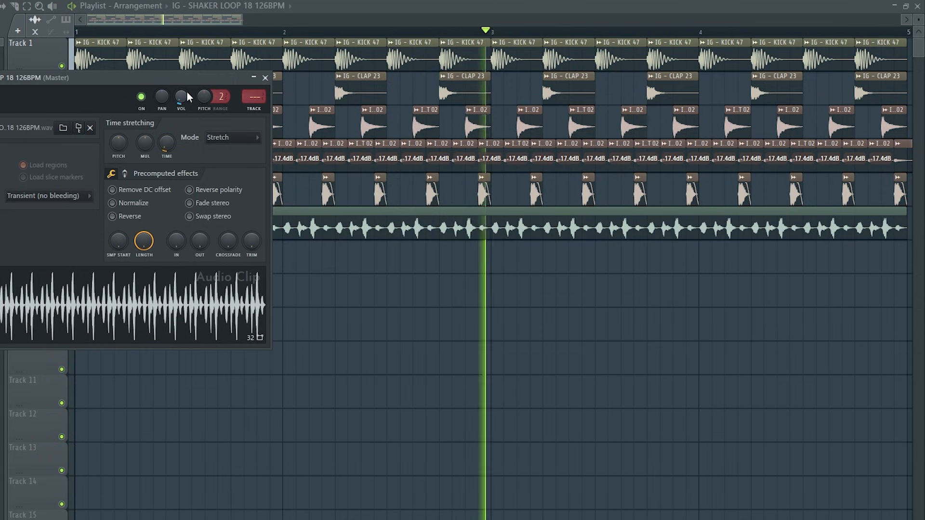
pyautogui.press('space')
pyautogui.click(265, 78)
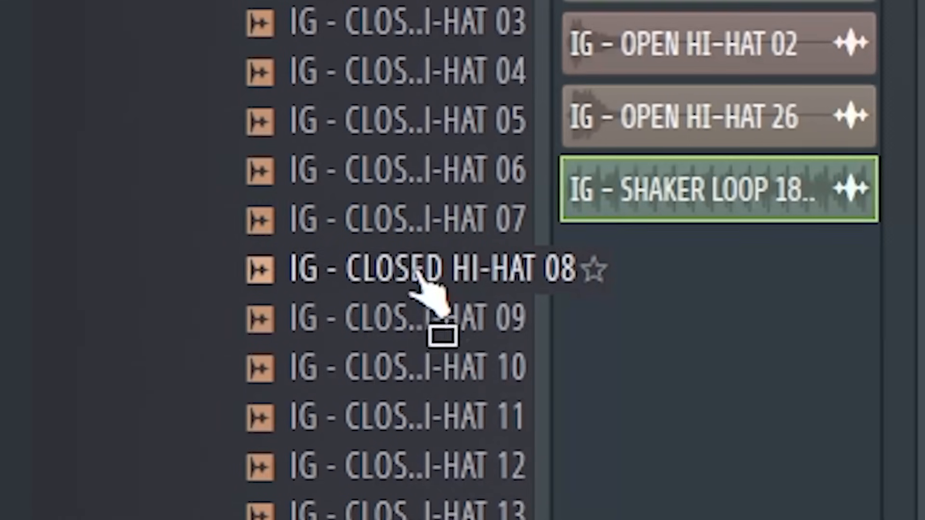
# Add IG - CLOSED HI-HAT 08 to Track 7 at a lower channel volume and repeat it on every sixteenth across four bars
pyautogui.moveTo(422, 275); pyautogui.dragTo(96, 257)
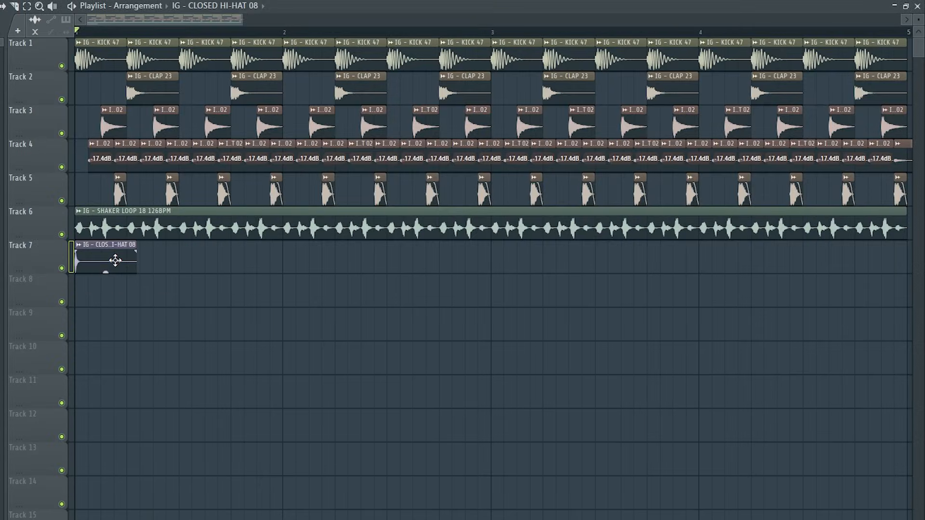
pyautogui.doubleClick(115, 261)
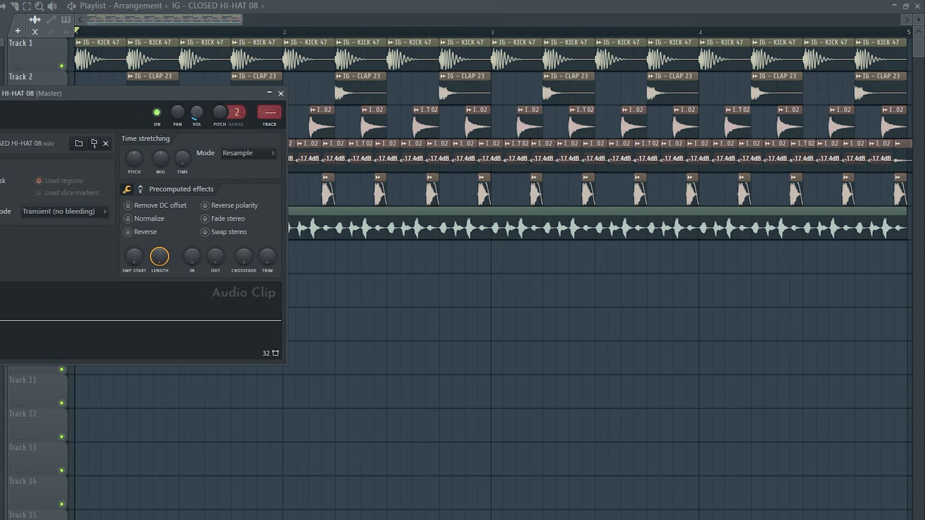
pyautogui.press('space')
pyautogui.click(282, 94)
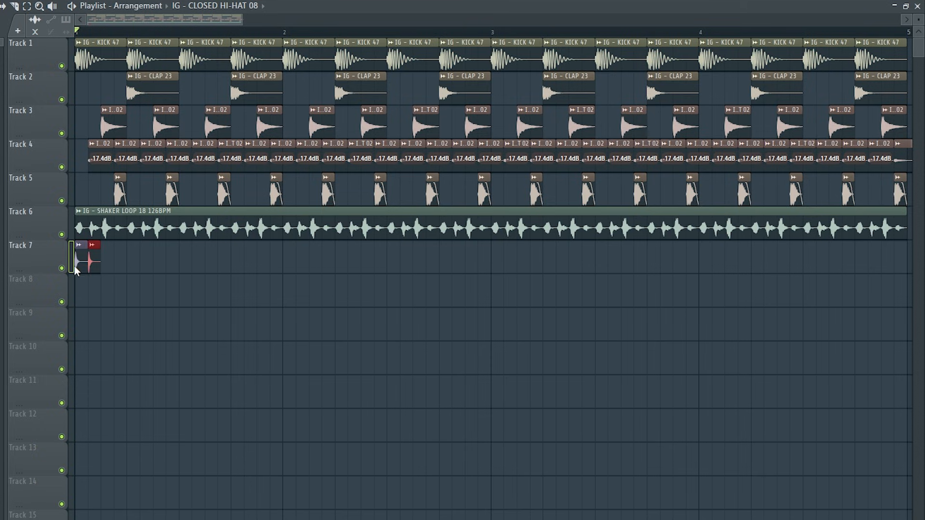
pyautogui.moveTo(75, 266); pyautogui.dragTo(830, 260)
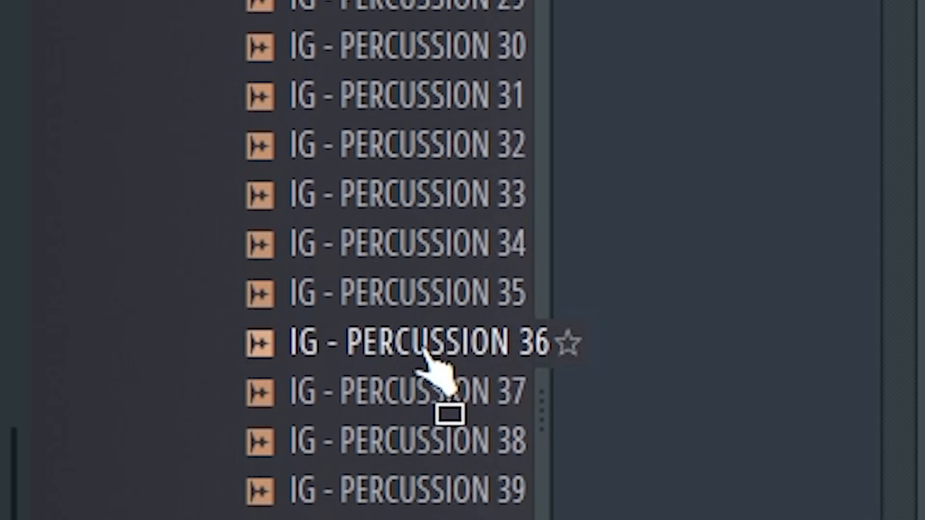
# Place IG - PERCUSSION 34 on Track 8 as four sixteenth-note hits in the first beat and lower its channel volume
pyautogui.moveTo(402, 243); pyautogui.dragTo(79, 295)
pyautogui.doubleClick(107, 290)
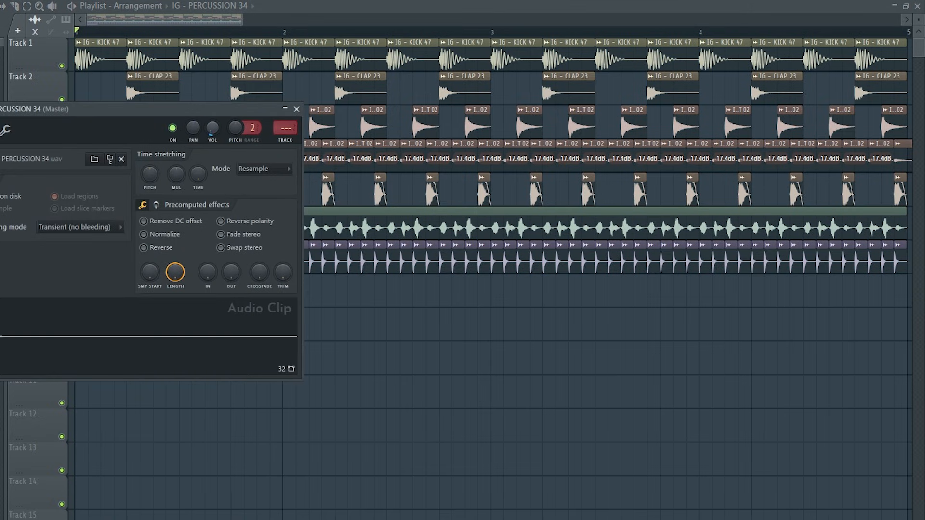
pyautogui.press('Escape')
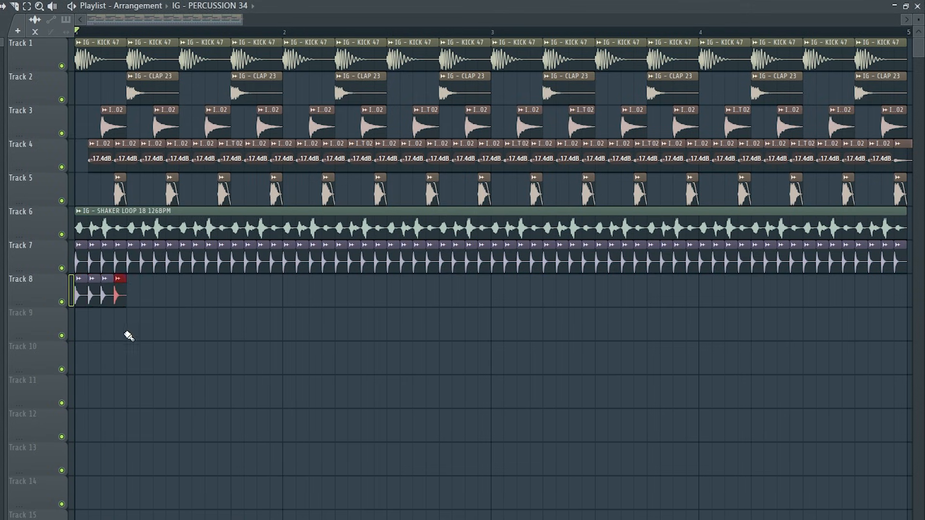
pyautogui.press('space')
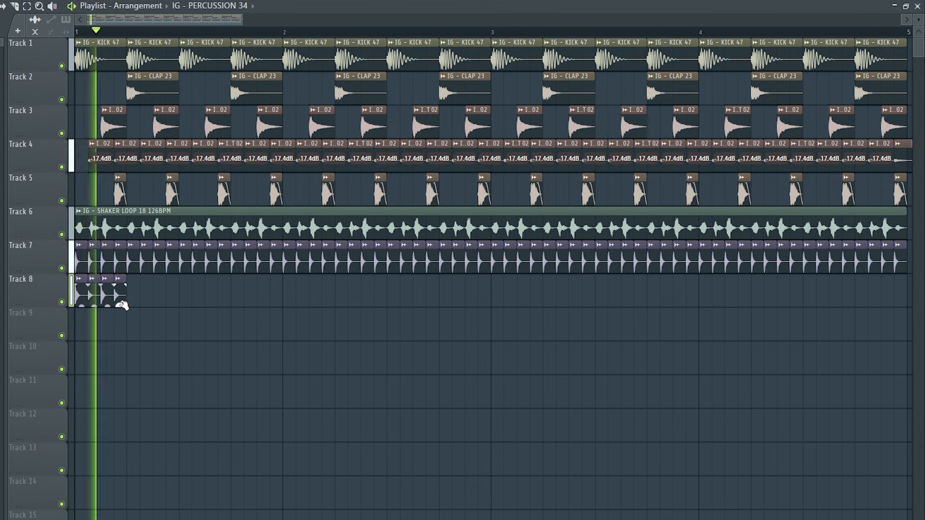
pyautogui.press('space')
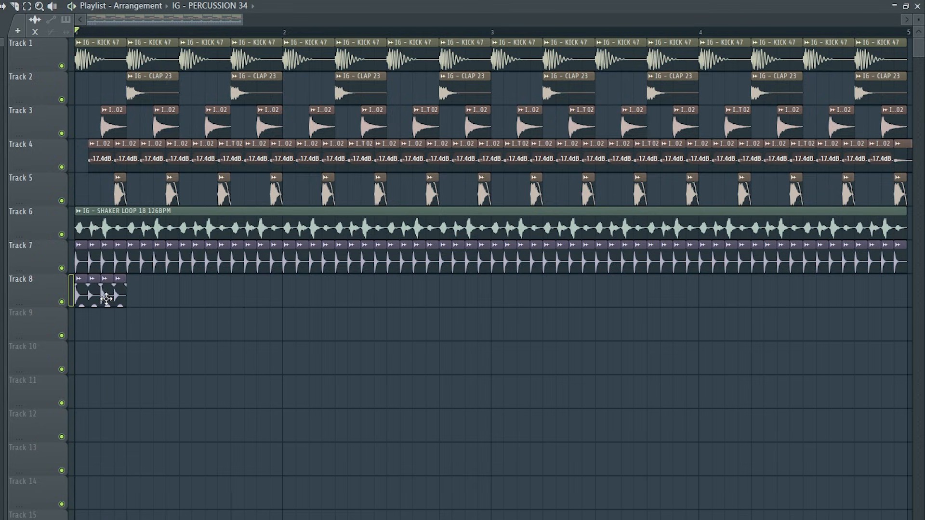
pyautogui.doubleClick(105, 293)
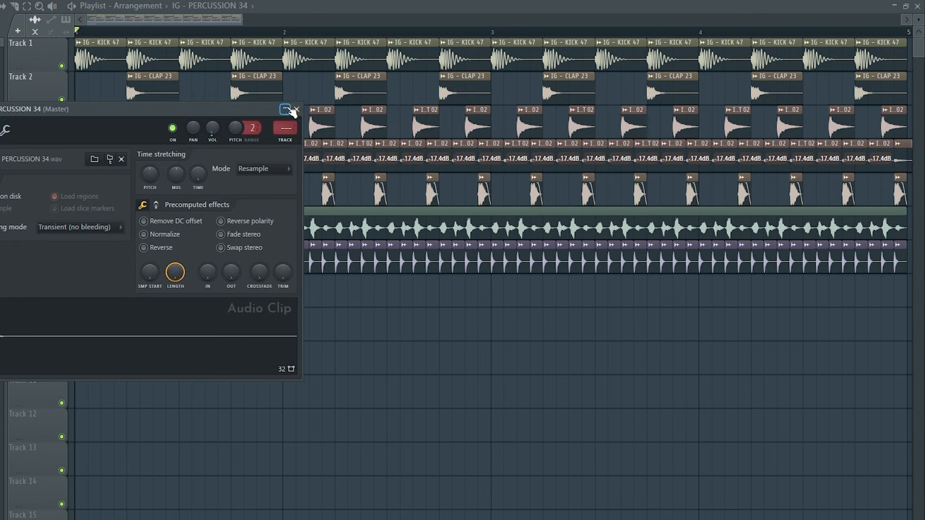
pyautogui.click(291, 111)
# Repeat the one-beat percussion pattern on Track 8 across the four bars
pyautogui.click(68, 300)
pyautogui.hotkey('ctrl', 'b')
pyautogui.hotkey('ctrl', 'b')
pyautogui.hotkey('ctrl', 'b')
pyautogui.hotkey('ctrl', 'b')
pyautogui.hotkey('ctrl', 'b')
pyautogui.hotkey('ctrl', 'b')
pyautogui.hotkey('ctrl', 'b')
pyautogui.hotkey('ctrl', 'b')
pyautogui.hotkey('ctrl', 'b')
pyautogui.hotkey('ctrl', 'b')
pyautogui.hotkey('ctrl', 'b')
pyautogui.hotkey('ctrl', 'b')
pyautogui.hotkey('ctrl', 'b')
pyautogui.hotkey('ctrl', 'b')
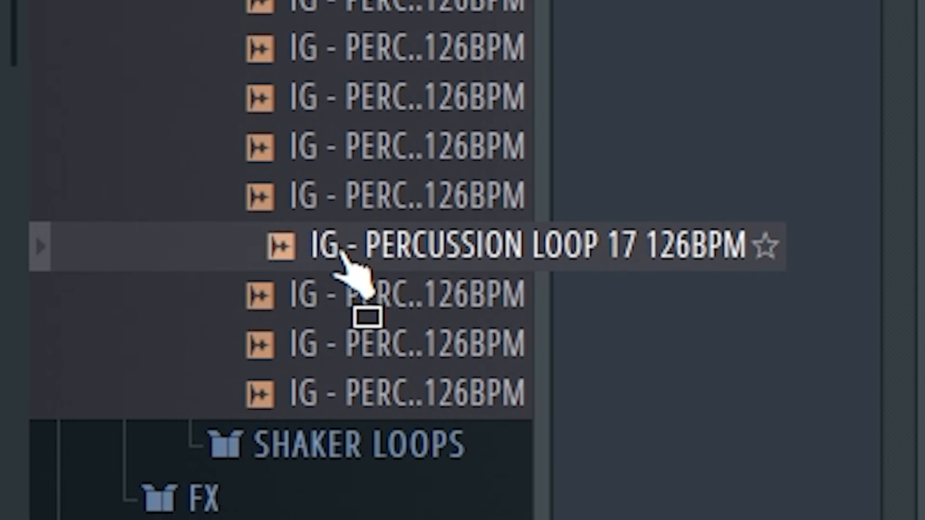
# Add IG - PERCUSSION LOOP 17 126BPM to Track 9, fit it to four bars in Stretch mode and lower its channel volume
pyautogui.moveTo(343, 255); pyautogui.dragTo(805, 300)
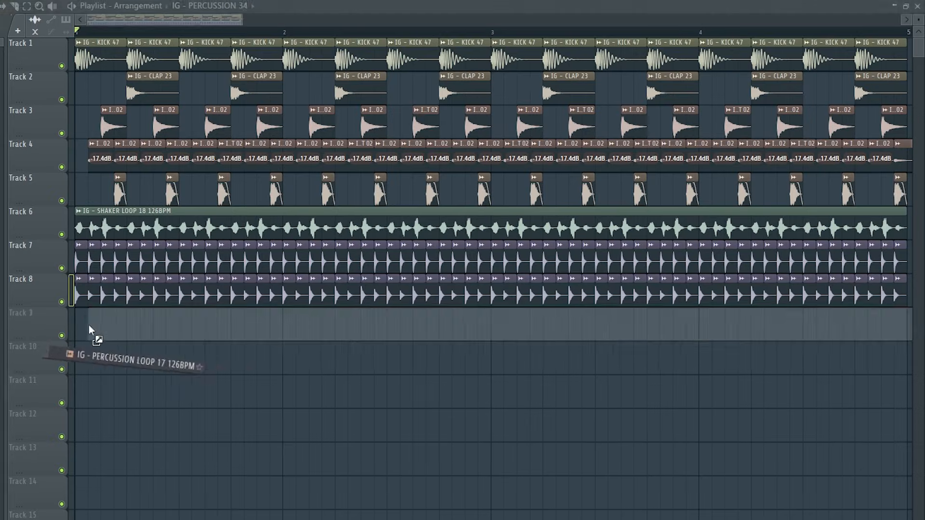
pyautogui.moveTo(86, 331); pyautogui.dragTo(155, 324)
pyautogui.doubleClick(132, 329)
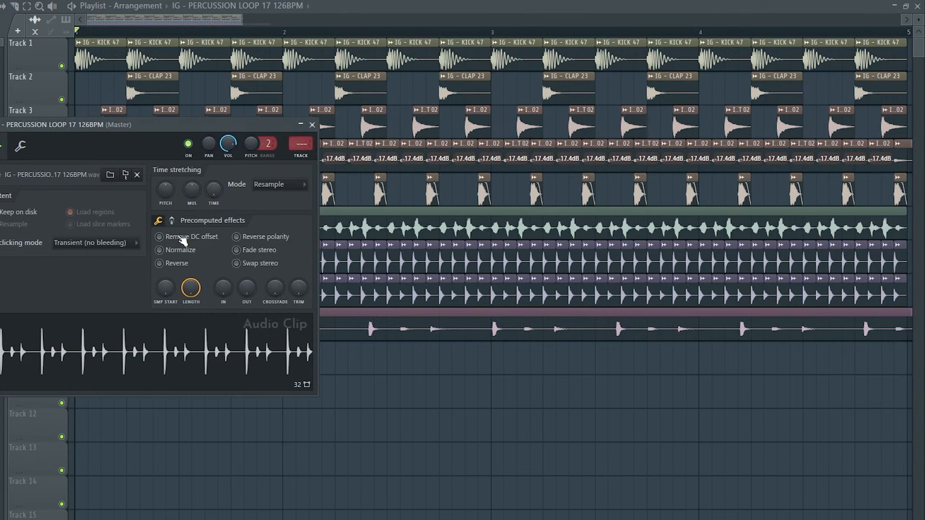
pyautogui.click(277, 190)
pyautogui.click(269, 218)
pyautogui.scroll(-3, 218, 184)
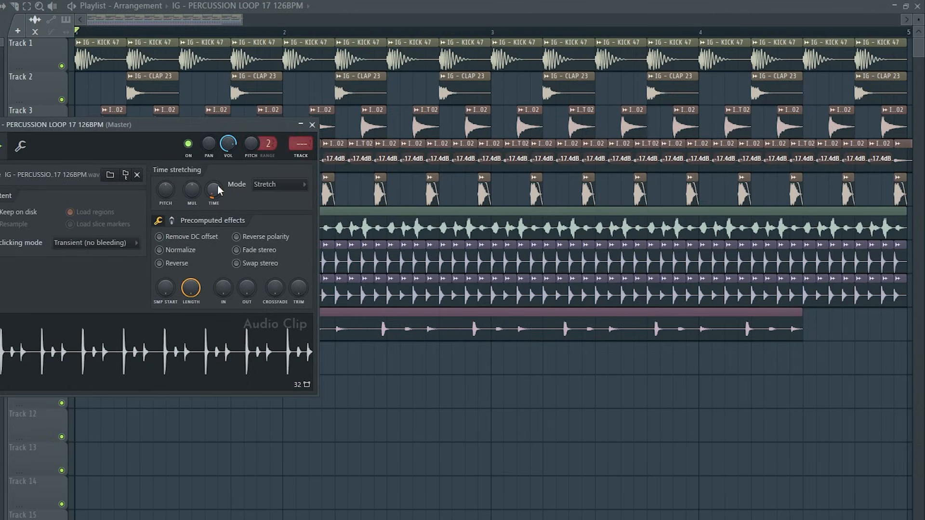
pyautogui.scroll(2, 218, 185)
pyautogui.moveTo(228, 144); pyautogui.dragTo(228, 173)
pyautogui.press('space')
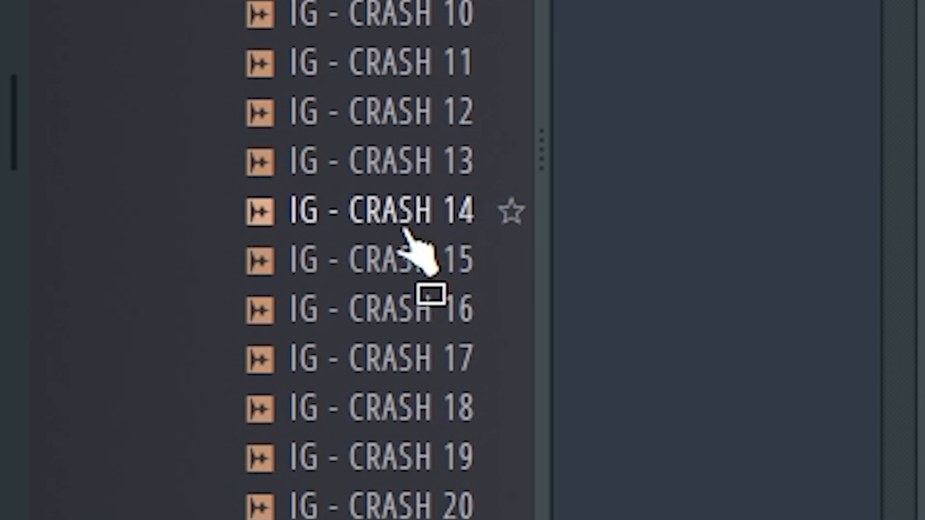
# Place IG - CRASH 15 on Track 10 at the start of bar 1 and lower its channel volume
pyautogui.moveTo(407, 262); pyautogui.dragTo(100, 363)
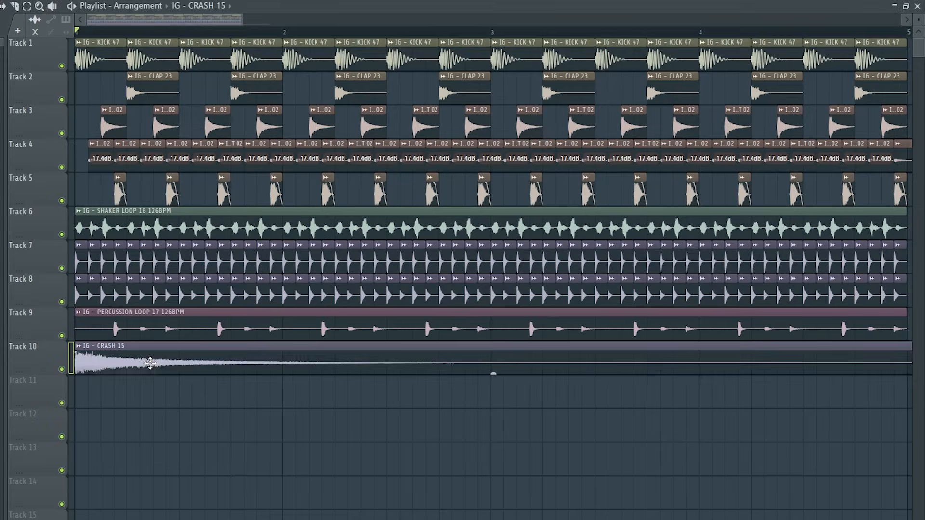
pyautogui.doubleClick(127, 360)
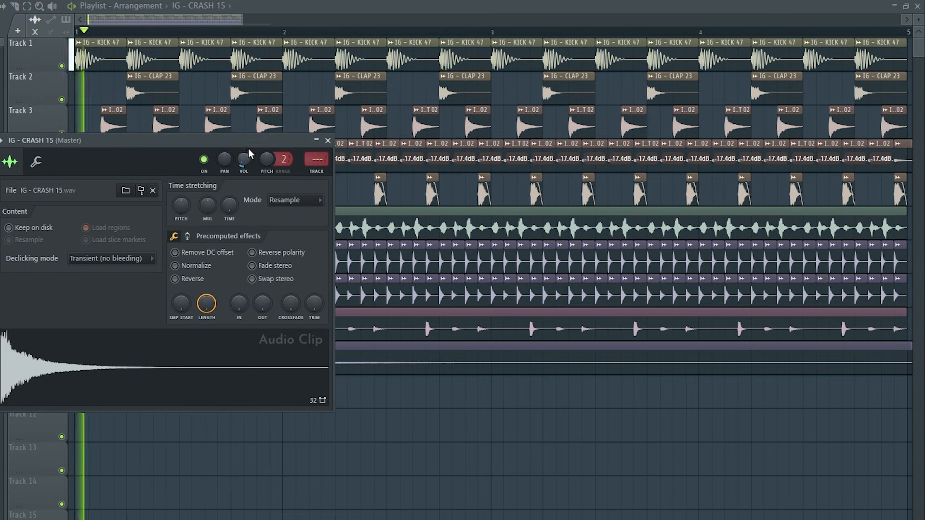
pyautogui.press('space')
pyautogui.click(327, 141)
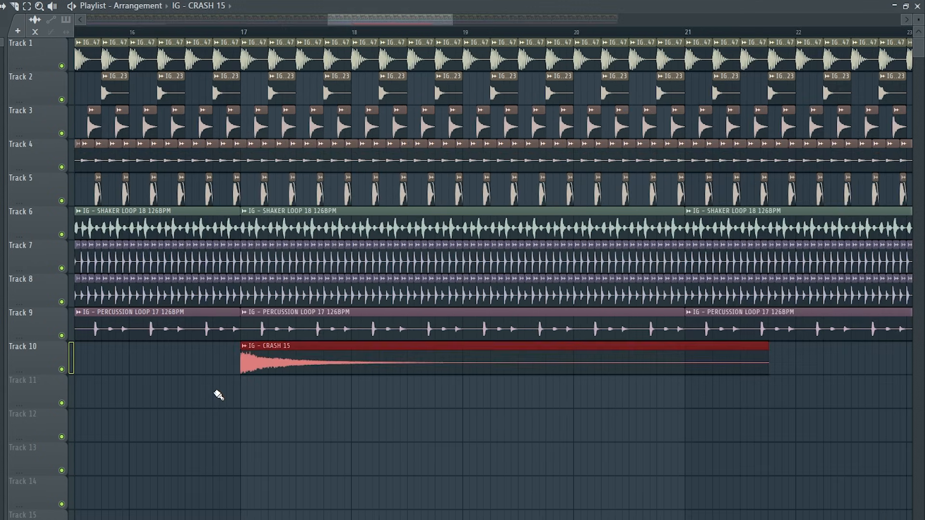
# Copy the bar 17 crash to Track 11 as a unique clip, reverse it and move it to lead into bar 17
pyautogui.moveTo(243, 361); pyautogui.dragTo(216, 394)
pyautogui.rightClick(214, 379)
pyautogui.click(262, 478)
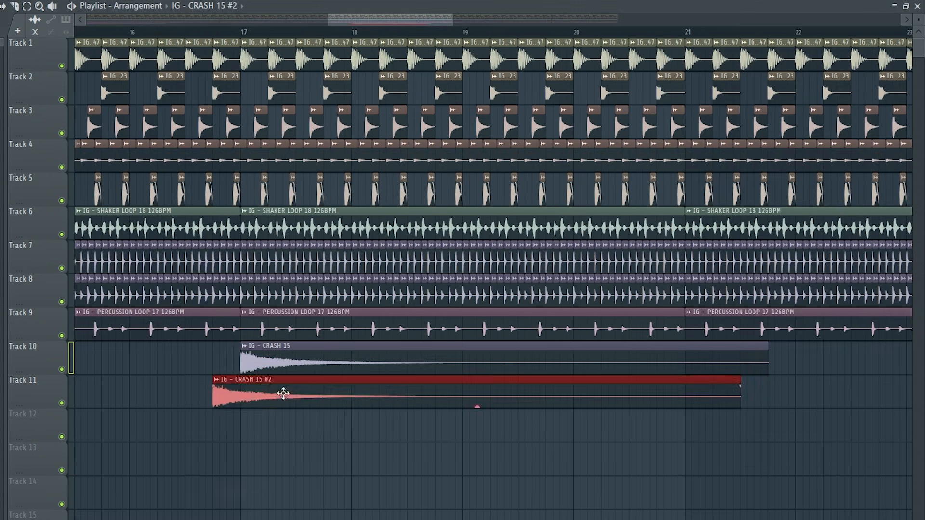
pyautogui.doubleClick(283, 394)
pyautogui.click(216, 298)
pyautogui.click(343, 156)
pyautogui.moveTo(658, 394); pyautogui.dragTo(179, 398)
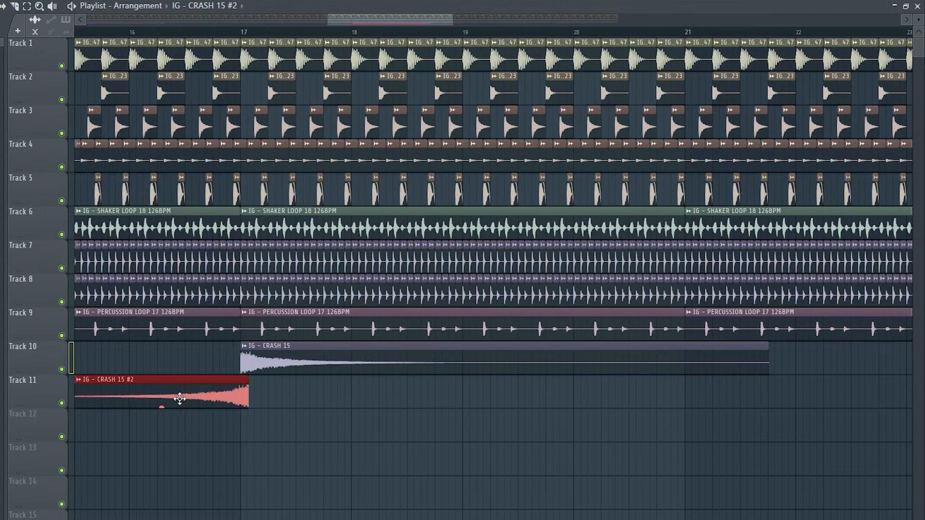
# Adjust the reversed crash's position on Track 11, slice it at bar 17 and delete the part after the cut
pyautogui.scroll(4, 214, 399)
pyautogui.moveTo(282, 391); pyautogui.dragTo(315, 391)
pyautogui.press('c')
pyautogui.moveTo(326, 428); pyautogui.dragTo(326, 376)
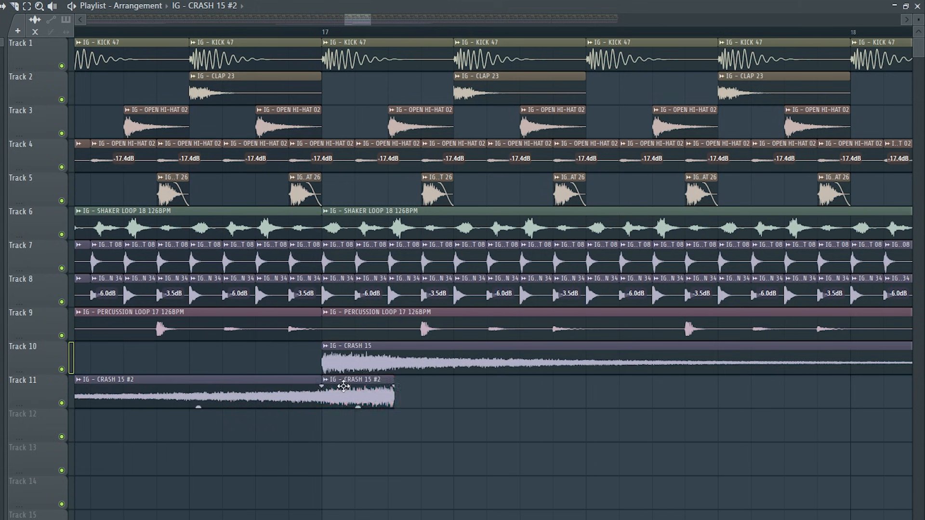
pyautogui.rightClick(345, 385)
# Play back the transition into bar 17 and open the reversed crash's channel settings
pyautogui.scroll(-3, 351, 385)
pyautogui.click(163, 32)
pyautogui.press('space')
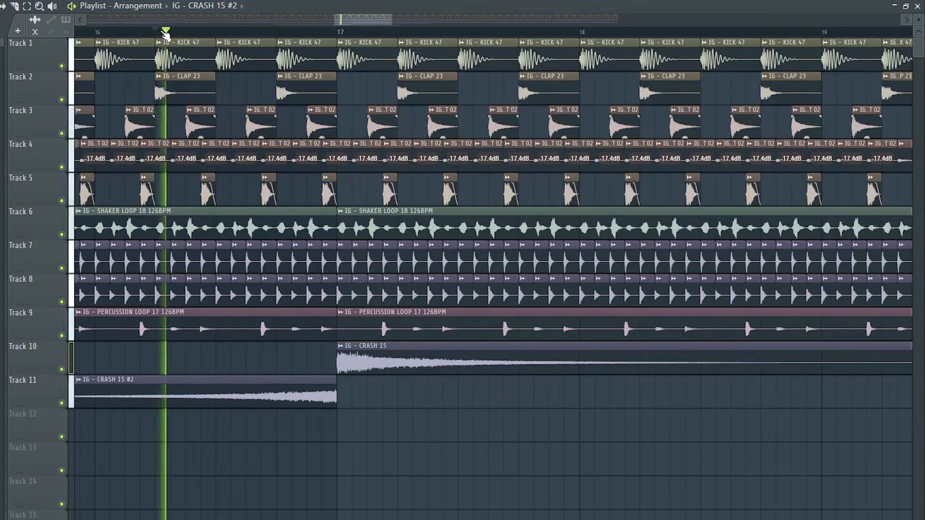
pyautogui.doubleClick(273, 387)
pyautogui.press('space')
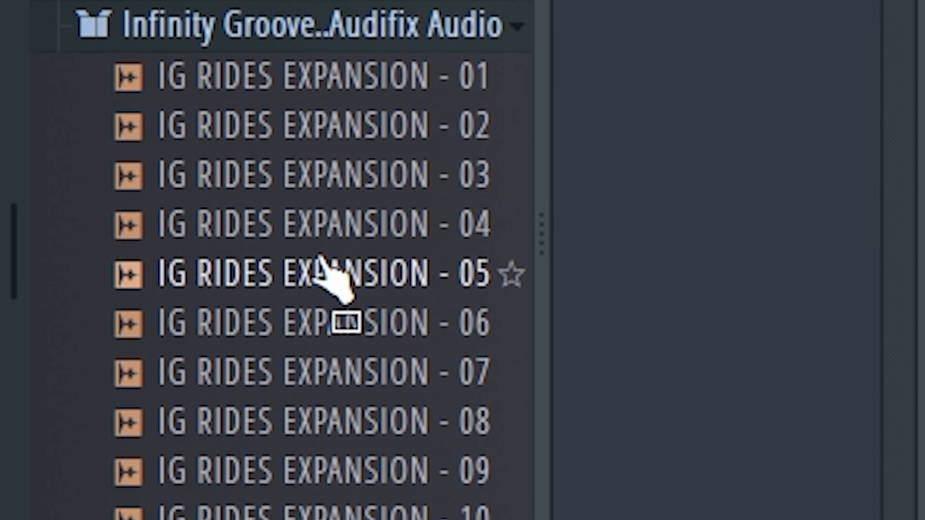
# Place IG RIDES EXPANSION - 04 on Track 10 at bar 17 and lower its channel volume
pyautogui.moveTo(332, 241); pyautogui.dragTo(89, 356)
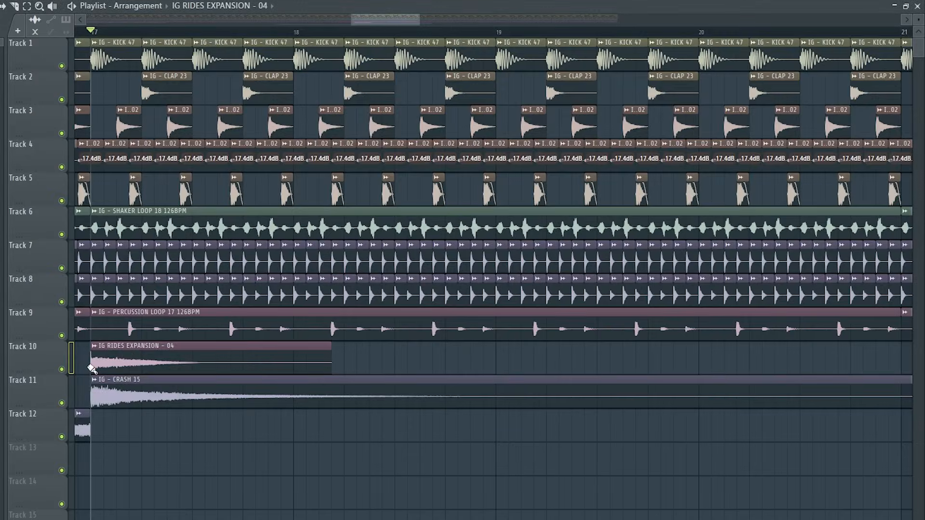
pyautogui.doubleClick(91, 366)
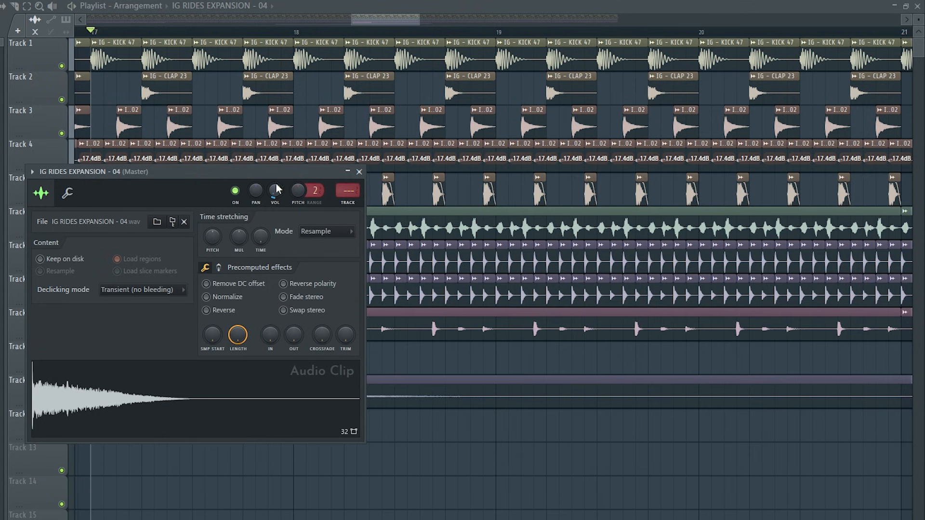
pyautogui.click(359, 172)
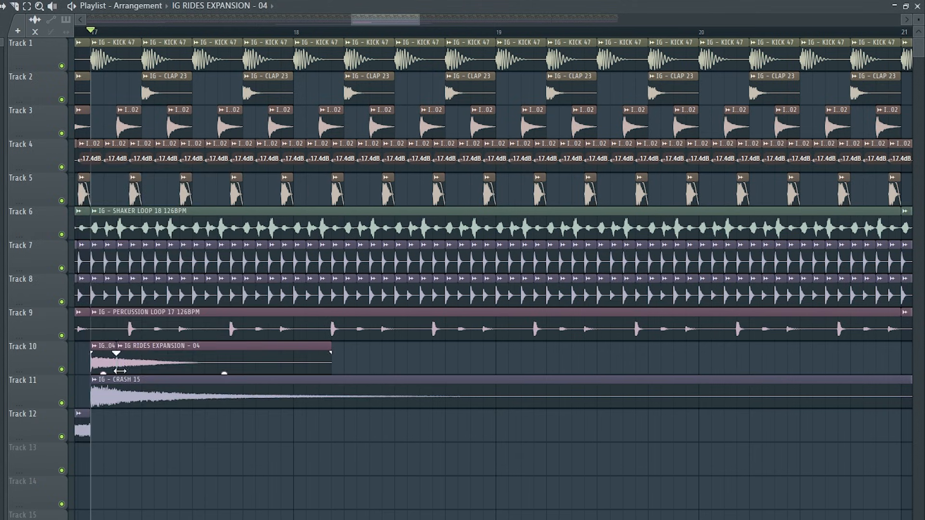
# Trim the ride to two eighth-note hits, the first at -5.4 dB, and repeat the pair across bars 17 and 18
pyautogui.rightClick(120, 371)
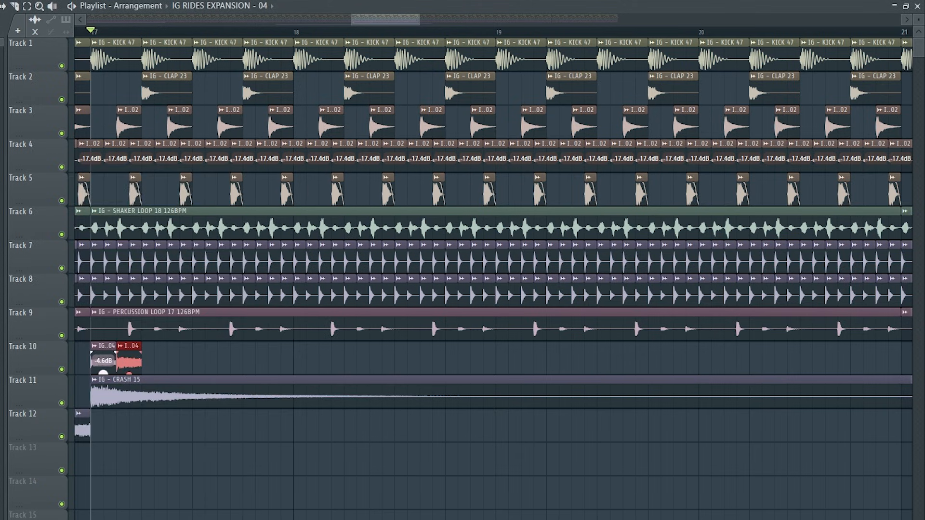
pyautogui.hotkey('ctrl', 'b')
pyautogui.hotkey('ctrl', 'b')
pyautogui.hotkey('ctrl', 'b')
pyautogui.hotkey('ctrl', 'b')
pyautogui.hotkey('ctrl', 'b')
pyautogui.hotkey('ctrl', 'b')
pyautogui.hotkey('ctrl', 'b')
# Play back the ride pattern from bar 17 and check the ride's channel volume
pyautogui.press('space')
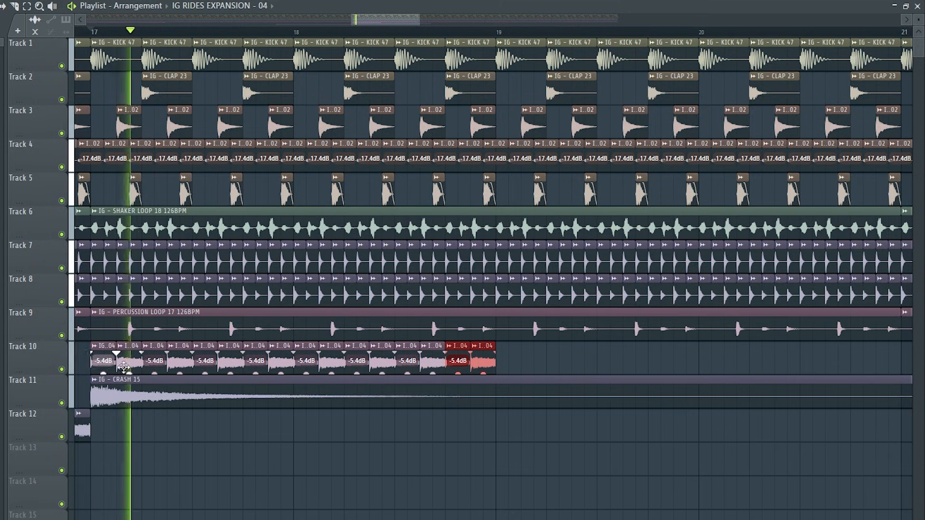
pyautogui.doubleClick(413, 368)
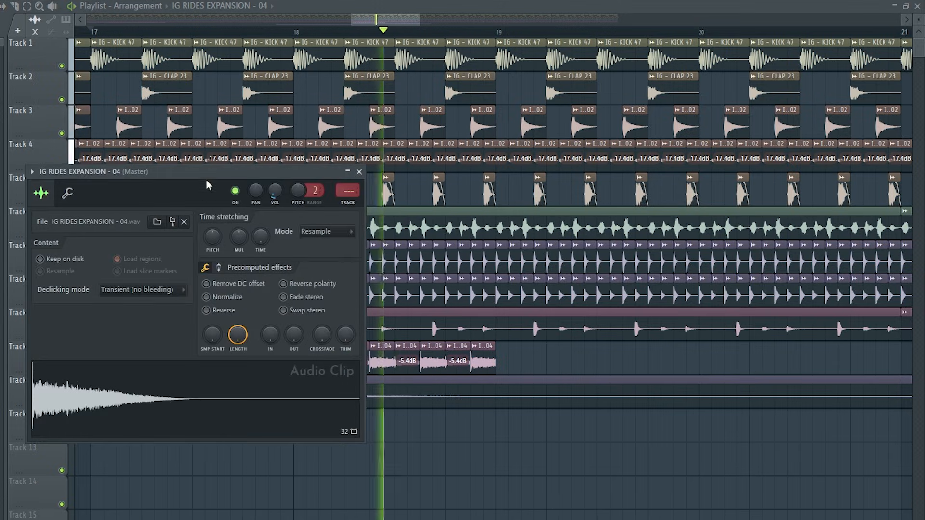
pyautogui.press('space')
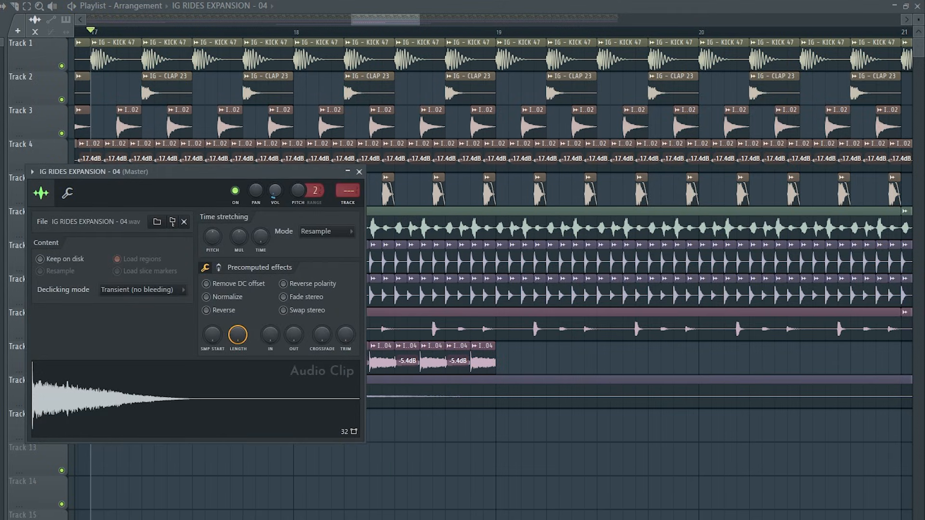
pyautogui.click(359, 171)
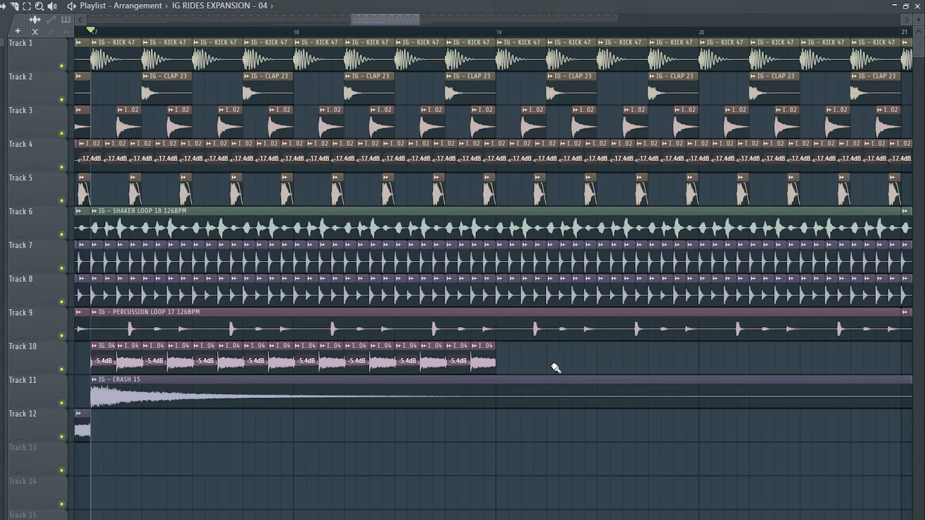
# Select the two-bar ride pattern on Track 10 and repeat it through the following bars
pyautogui.moveTo(553, 368); pyautogui.dragTo(96, 355)
pyautogui.hotkey('ctrl', 'b')
pyautogui.hotkey('ctrl', 'b')
pyautogui.hotkey('ctrl', 'b')
pyautogui.hotkey('ctrl', 'b')
pyautogui.hotkey('ctrl', 'b')
pyautogui.hotkey('ctrl', 'b')
pyautogui.hotkey('ctrl', 'b')
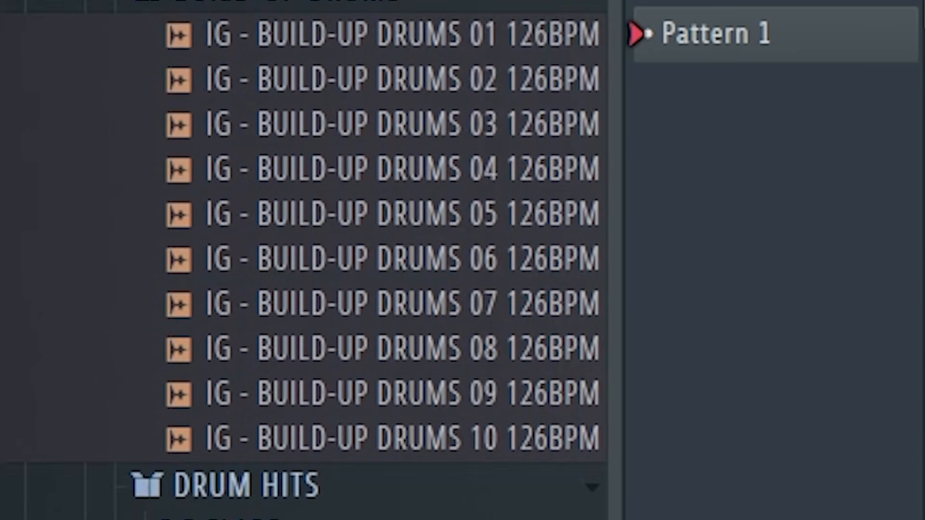
# Browse the Infinity Groove pack's build-up drum, closed hi-hat, crash and percussion samples
pyautogui.scroll(-10, 351, 260)
pyautogui.scroll(-20, 352, 260)
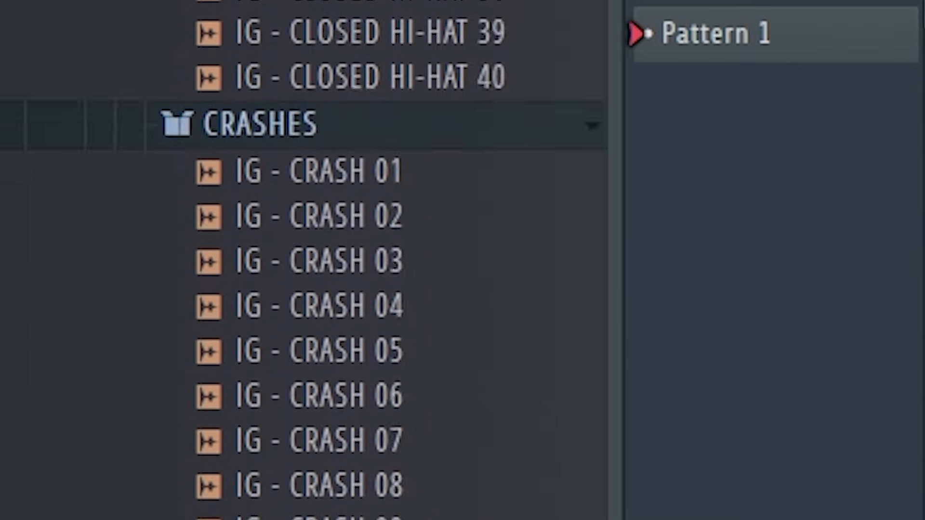
pyautogui.scroll(-20, 352, 260)
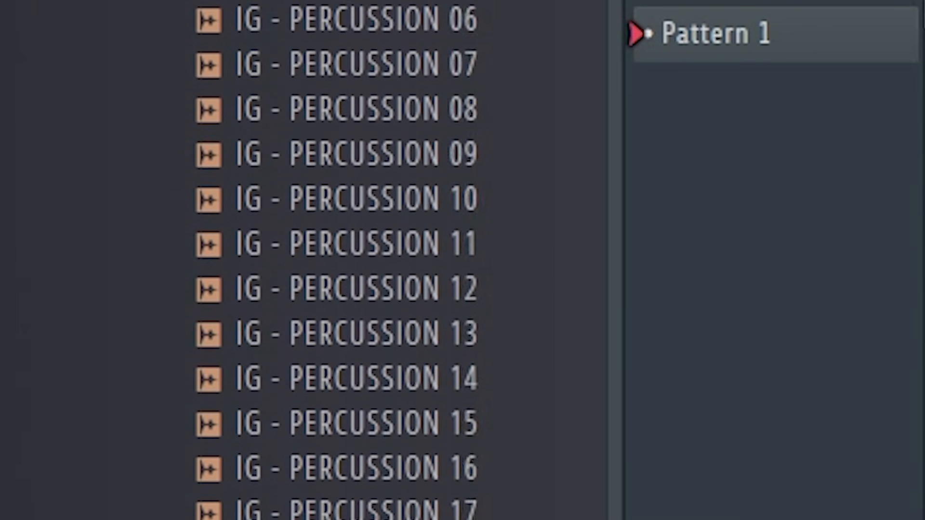
pyautogui.scroll(-20, 351, 260)
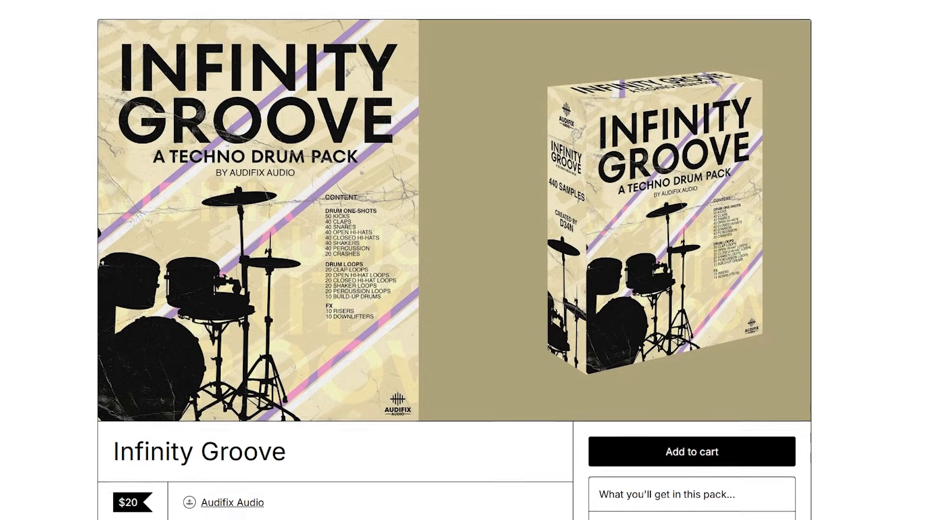
# Read the Infinity Groove product page in the web browser, covering the pack contents, qualities and demo video
pyautogui.scroll(-7, 453, 260)
pyautogui.scroll(-9, 452, 260)
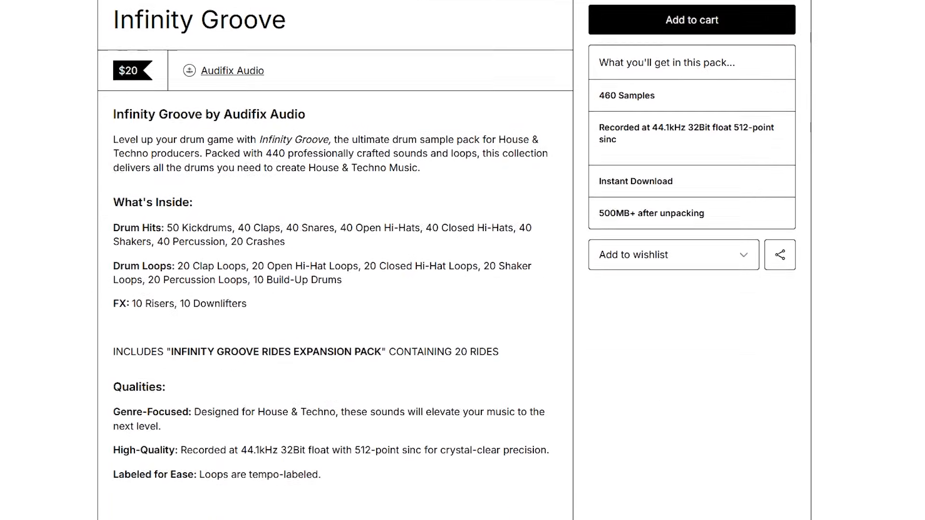
pyautogui.scroll(-2, 452, 260)
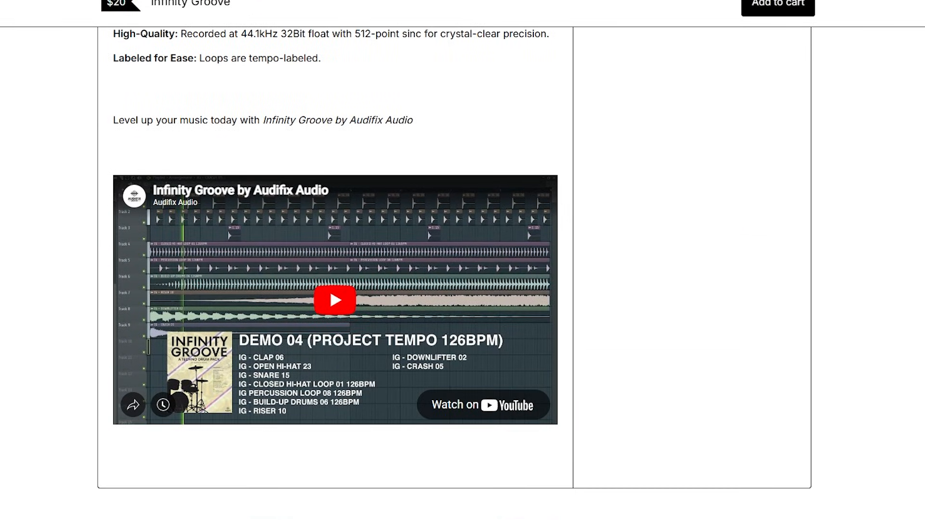
pyautogui.scroll(3, 452, 261)
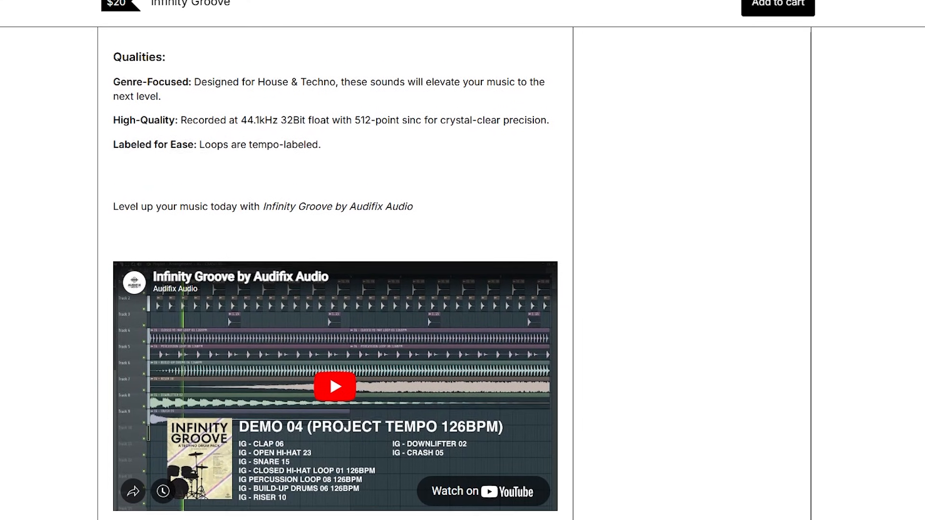
pyautogui.scroll(7, 453, 260)
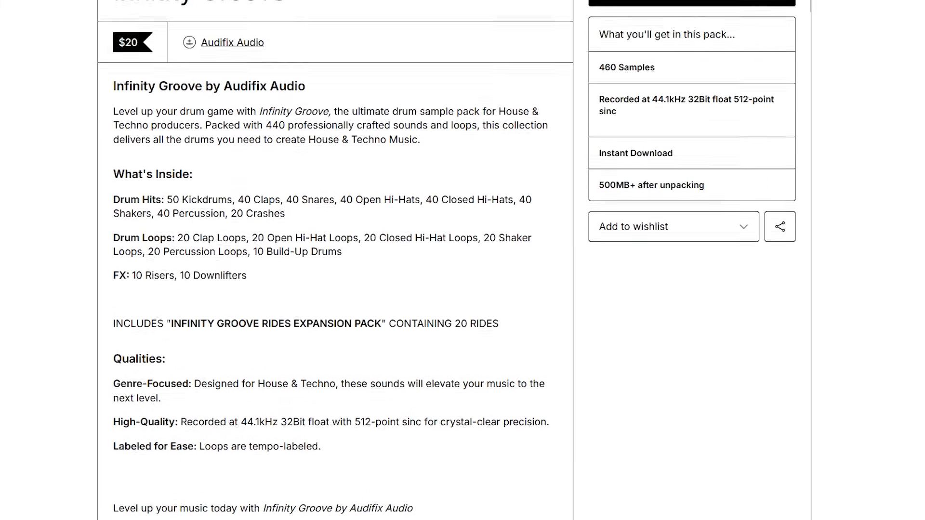
pyautogui.scroll(8, 453, 260)
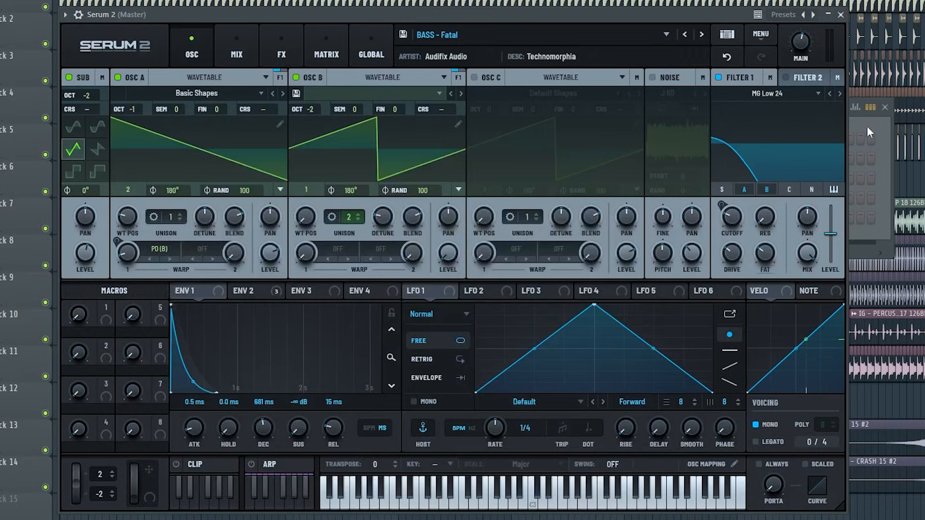
# Place a sixteenth-note D4 at the start of Serum 2's piano roll, repeat it across four bars and play the bassline back
pyautogui.press('space')
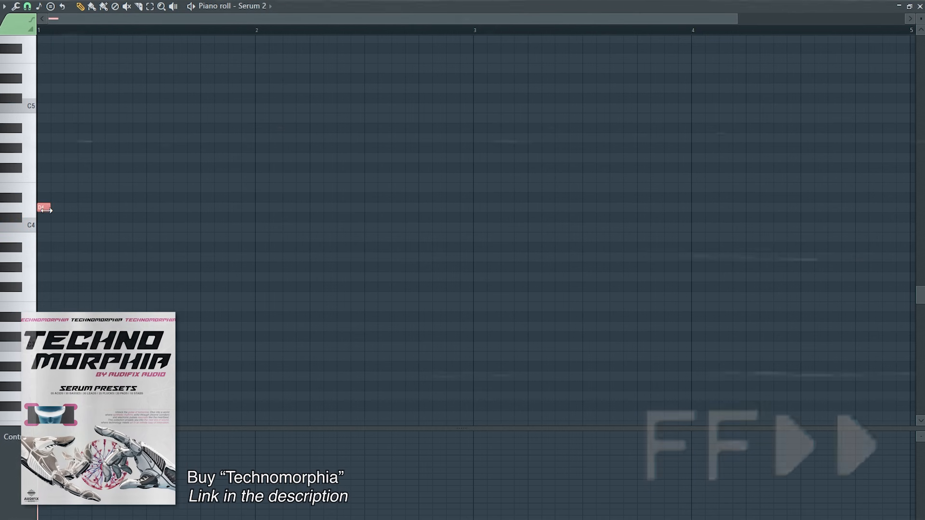
pyautogui.moveTo(148, 220); pyautogui.dragTo(334, 224)
pyautogui.hotkey('ctrl', 'b')
pyautogui.hotkey('ctrl', 'b')
pyautogui.hotkey('ctrl', 'b')
pyautogui.hotkey('ctrl', 'b')
pyautogui.hotkey('ctrl', 'b')
pyautogui.hotkey('ctrl', 'b')
pyautogui.hotkey('ctrl', 'b')
pyautogui.hotkey('ctrl', 'b')
pyautogui.hotkey('ctrl', 'b')
pyautogui.hotkey('ctrl', 'b')
pyautogui.hotkey('ctrl', 'b')
pyautogui.hotkey('ctrl', 'b')
pyautogui.hotkey('ctrl', 'b')
pyautogui.hotkey('ctrl', 'b')
pyautogui.hotkey('ctrl', 'b')
pyautogui.hotkey('ctrl', 'b')
pyautogui.hotkey('ctrl', 'b')
pyautogui.hotkey('ctrl', 'b')
pyautogui.hotkey('ctrl', 'b')
pyautogui.hotkey('ctrl', 'b')
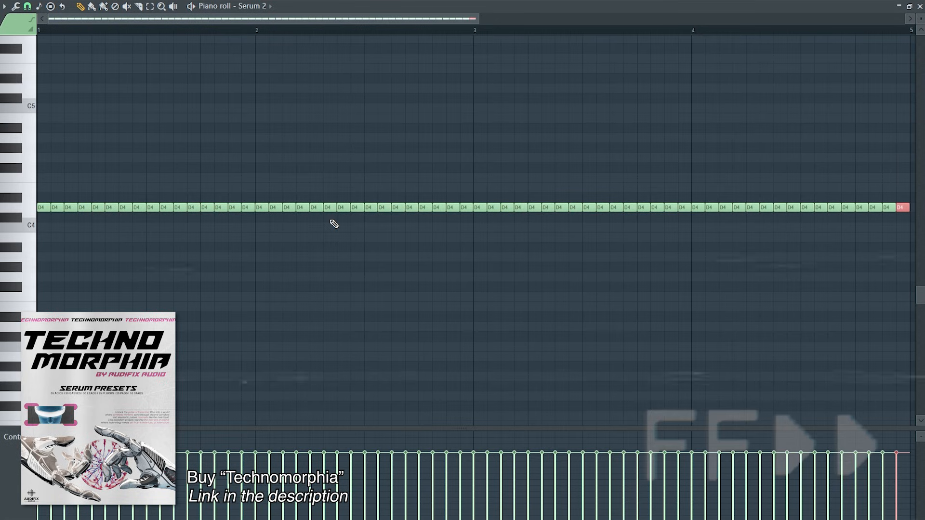
pyautogui.hotkey('ctrl', 'd')
pyautogui.scroll(1, 332, 223)
pyautogui.press('space')
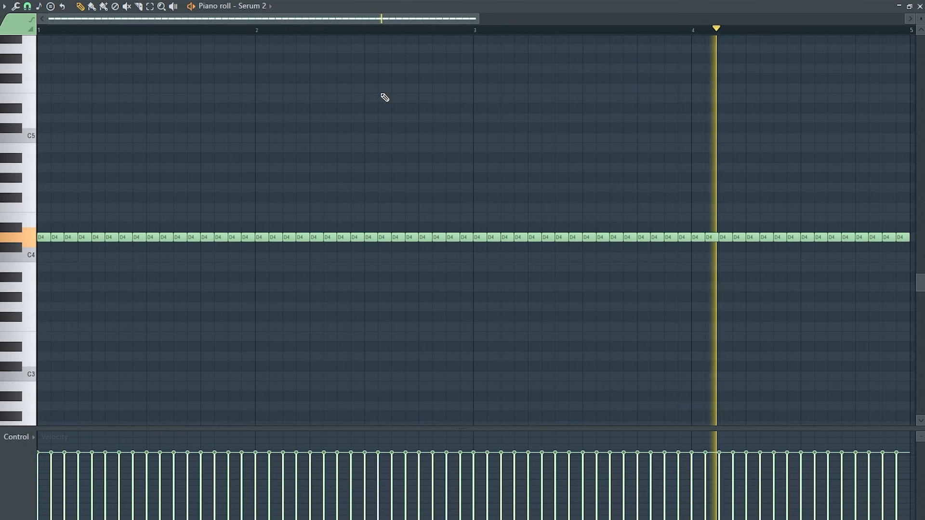
pyautogui.press('space')
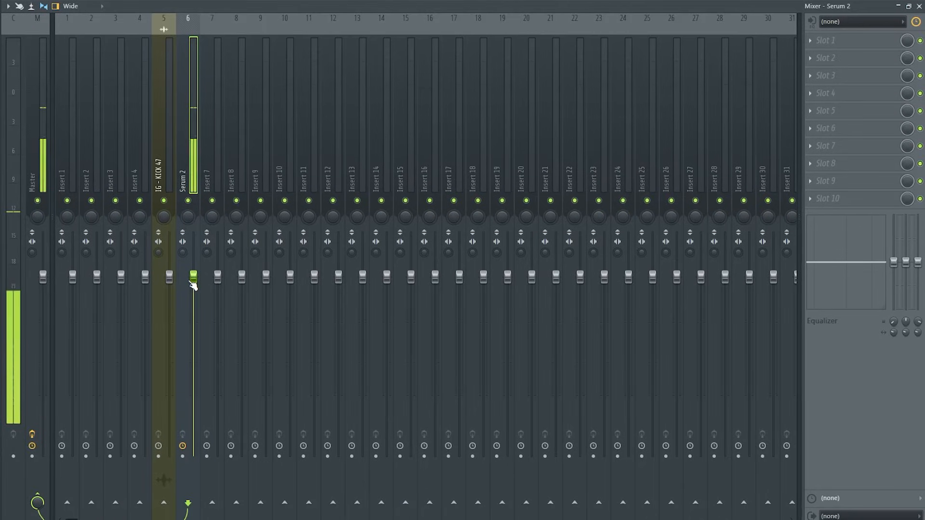
# Add a separator before mixer track 25, rename the track Sidechain and give it a teal color
pyautogui.rightClick(655, 192)
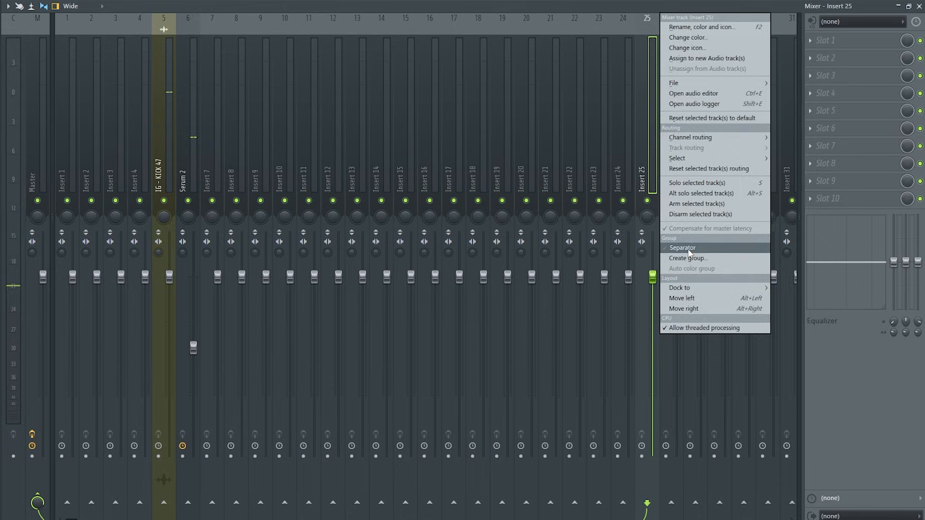
pyautogui.click(689, 252)
pyautogui.press('F2')
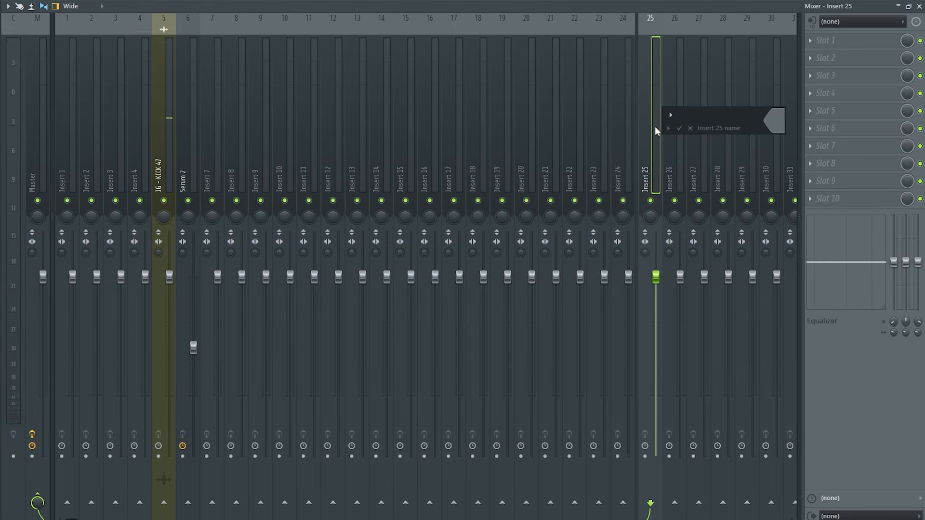
pyautogui.write('Sidechain')
pyautogui.click(774, 122)
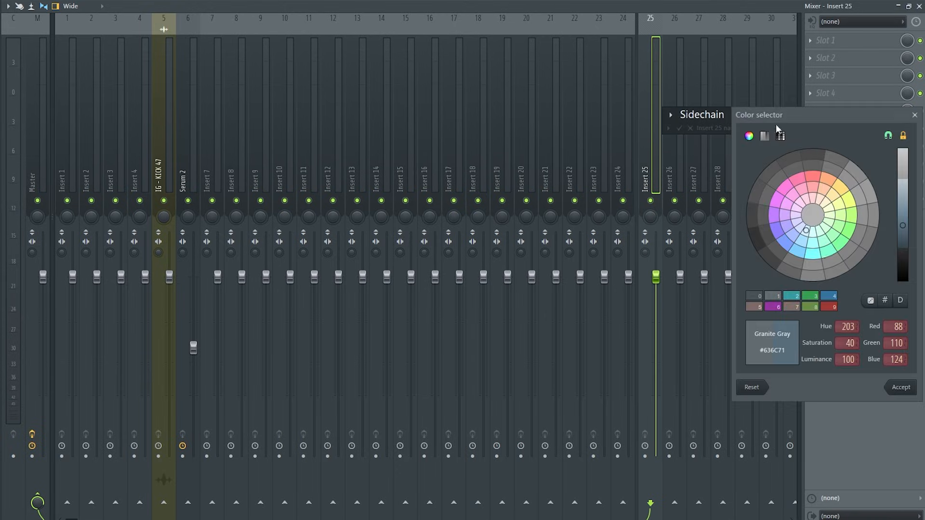
pyautogui.click(901, 387)
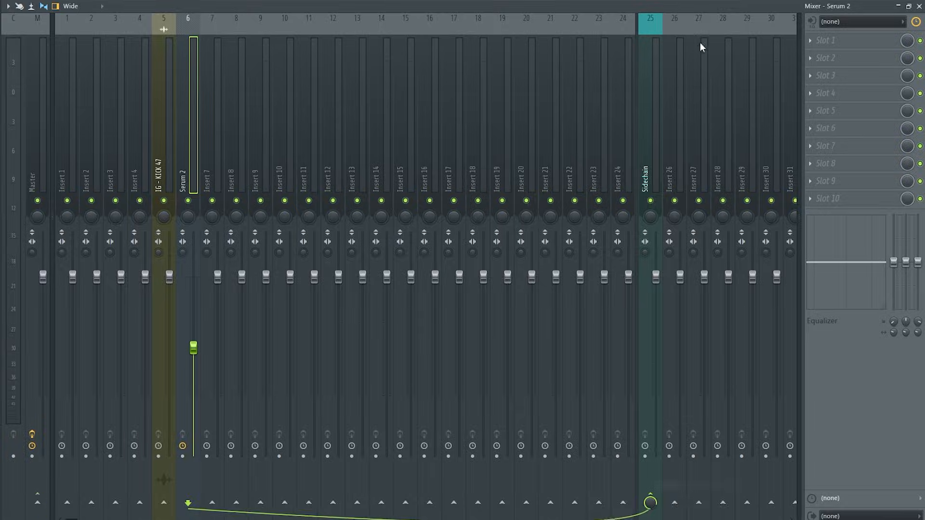
# Select IG - KICK 47 as the sidechain input of the Fruity Limiter on the Sidechain track
pyautogui.click(651, 51)
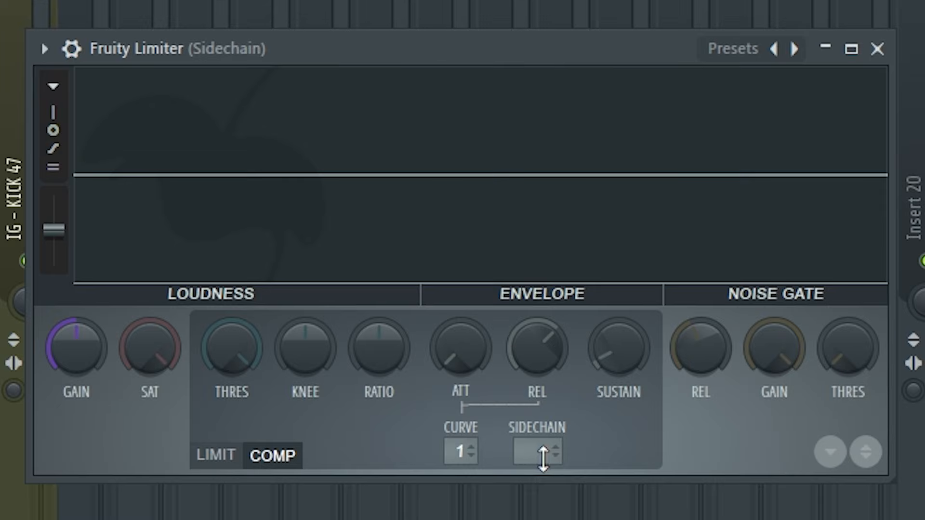
pyautogui.rightClick(541, 457)
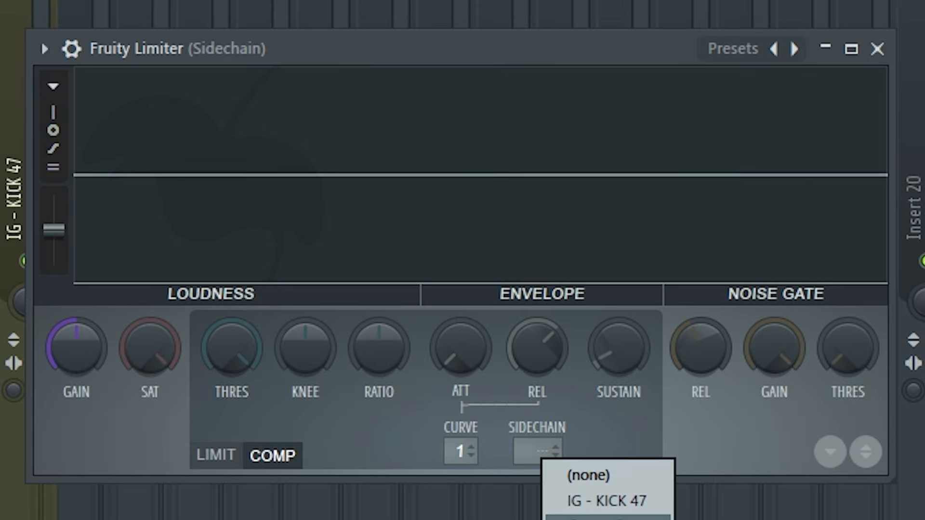
pyautogui.click(607, 502)
# Lower the Fruity Limiter's compressor threshold and raise its ratio so the kick ducks the bass
pyautogui.moveTo(248, 355); pyautogui.dragTo(248, 381)
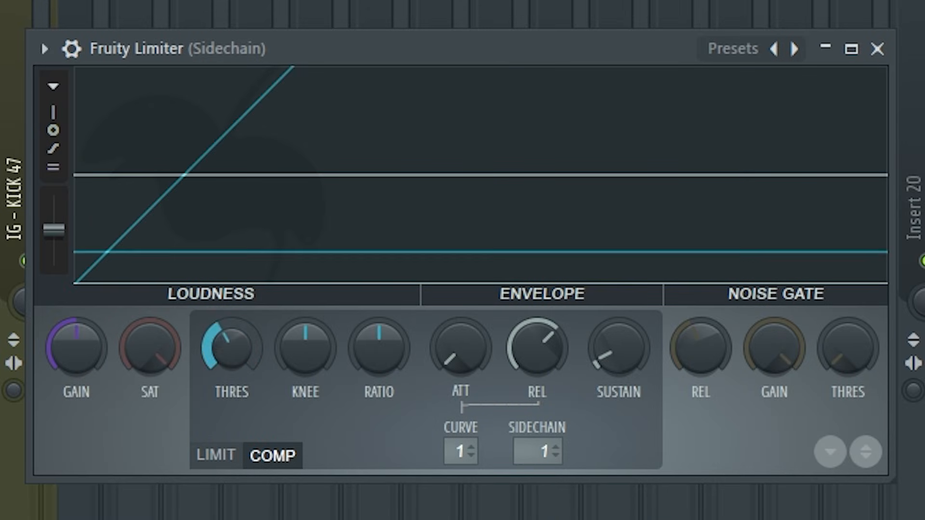
pyautogui.moveTo(351, 361)
pyautogui.mouseDown()
pyautogui.moveTo(351, 338)
pyautogui.moveTo(351, 345)
pyautogui.mouseUp()
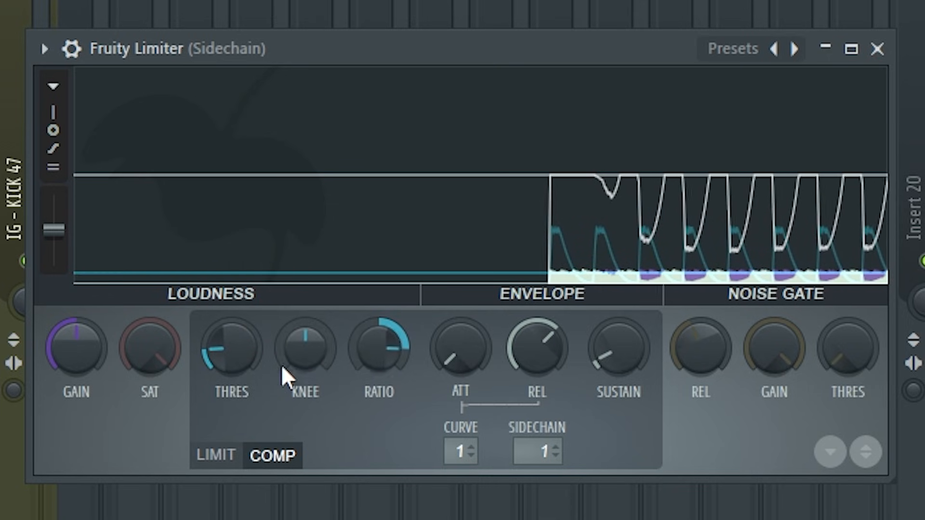
pyautogui.moveTo(245, 367); pyautogui.dragTo(242, 361)
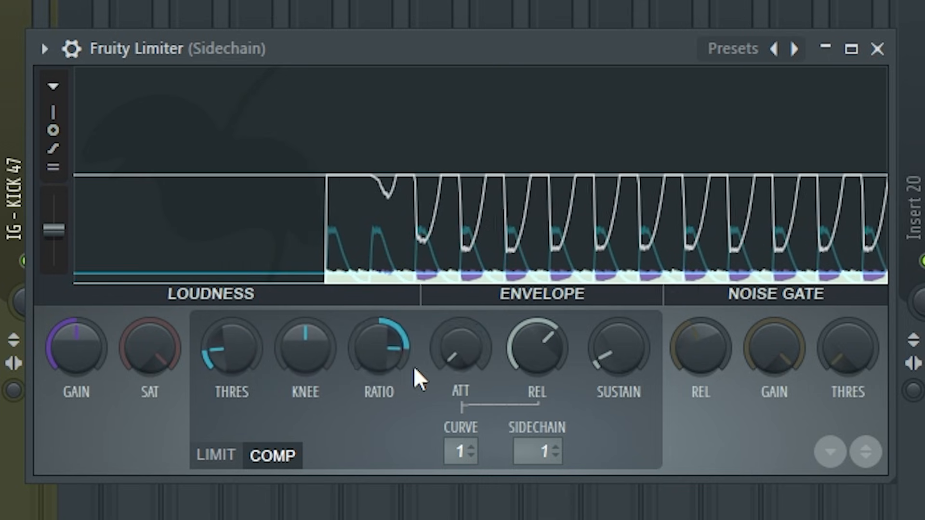
pyautogui.moveTo(393, 364); pyautogui.dragTo(393, 361)
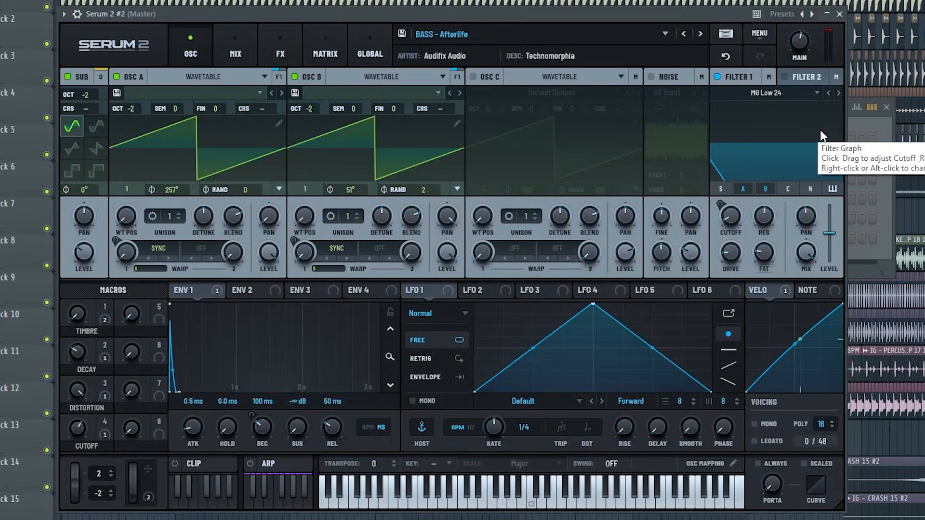
# Place four offbeat eighth-note D5s in the first bar of Serum 2 #2's piano roll
pyautogui.click(66, 237)
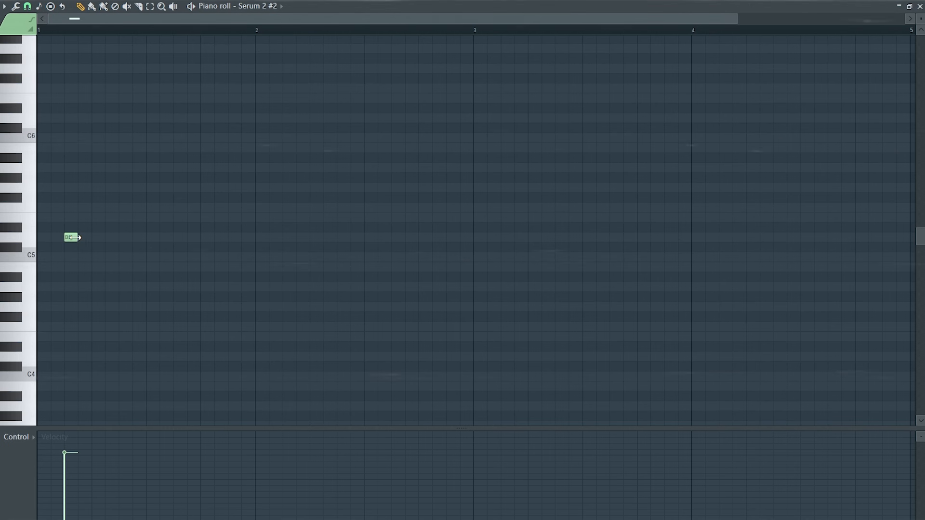
pyautogui.click(126, 237)
pyautogui.click(181, 237)
pyautogui.click(229, 238)
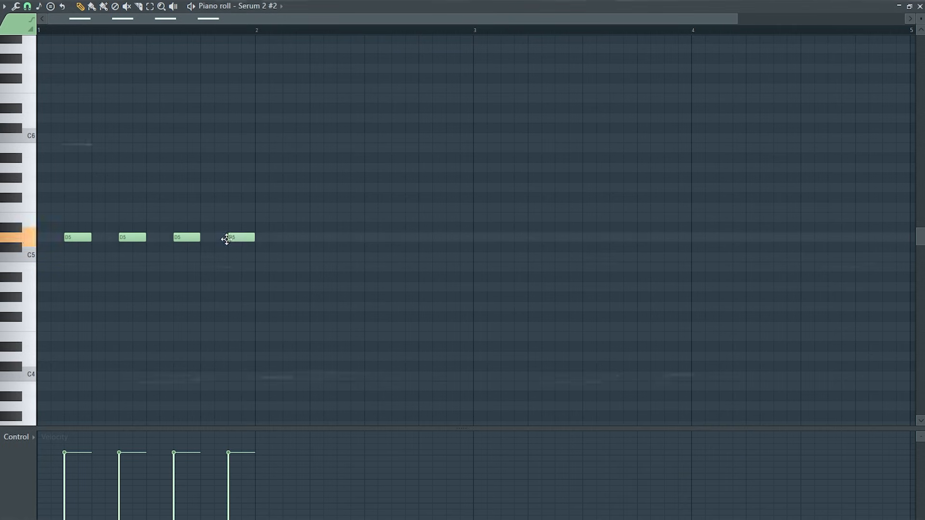
# Repeat the offbeat D5 bar through four bars, deselect it and play the pattern back
pyautogui.hotkey('ctrl', 'a')
pyautogui.hotkey('ctrl', 'b')
pyautogui.hotkey('ctrl', 'b')
pyautogui.hotkey('ctrl', 'b')
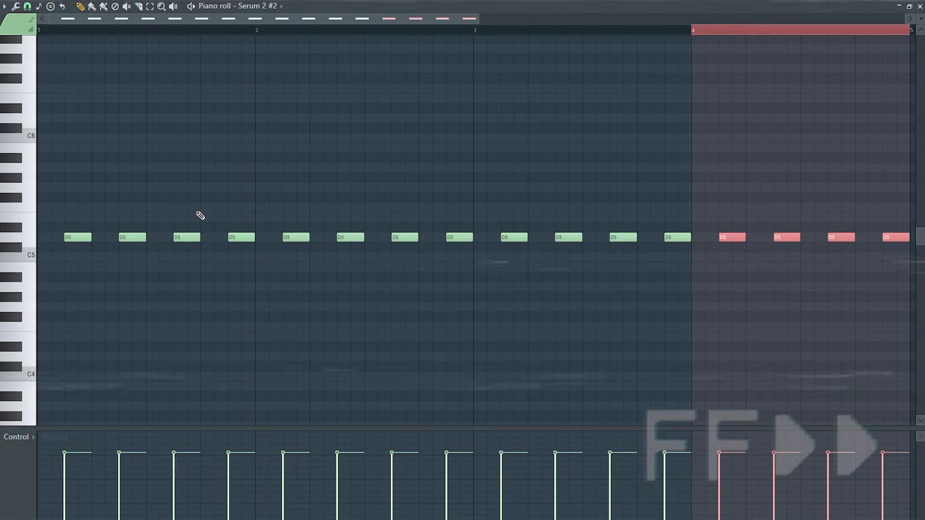
pyautogui.moveTo(908, 30); pyautogui.dragTo(697, 34)
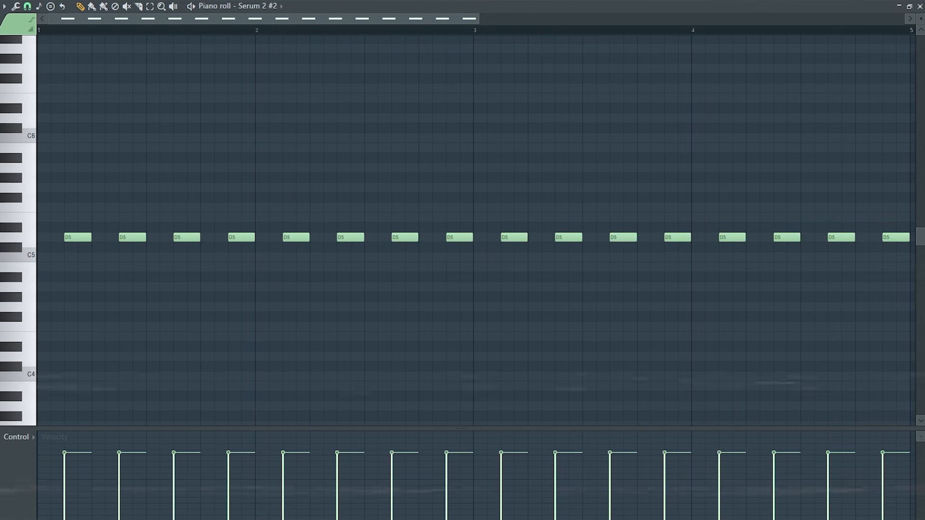
pyautogui.press('space')
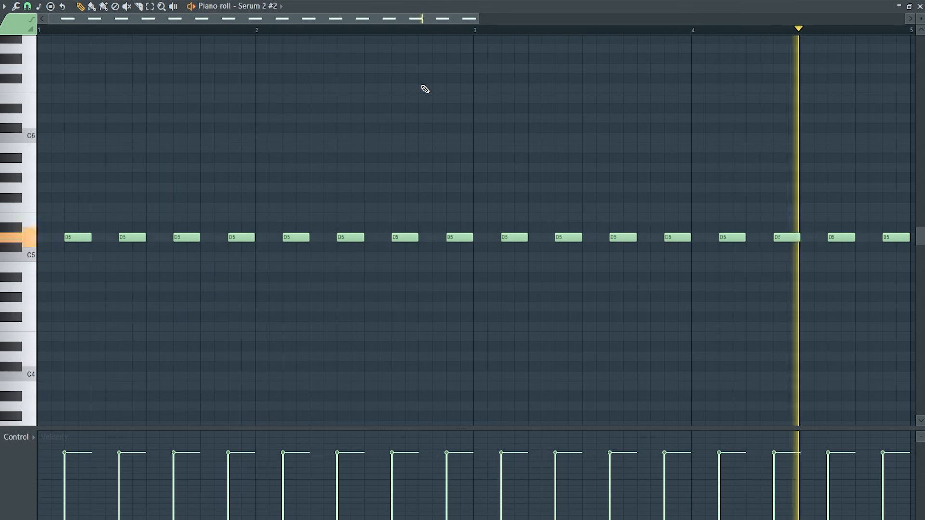
pyautogui.press('space')
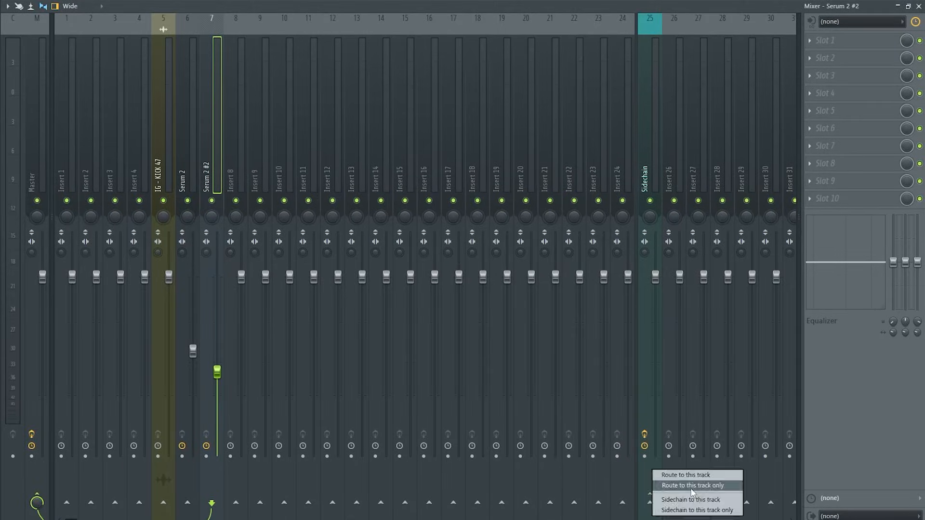
# Route Serum 2 #2 only to the Sidechain track and cut its low end with band 1 of Fruity parametric EQ 2
pyautogui.click(691, 489)
pyautogui.click(809, 40)
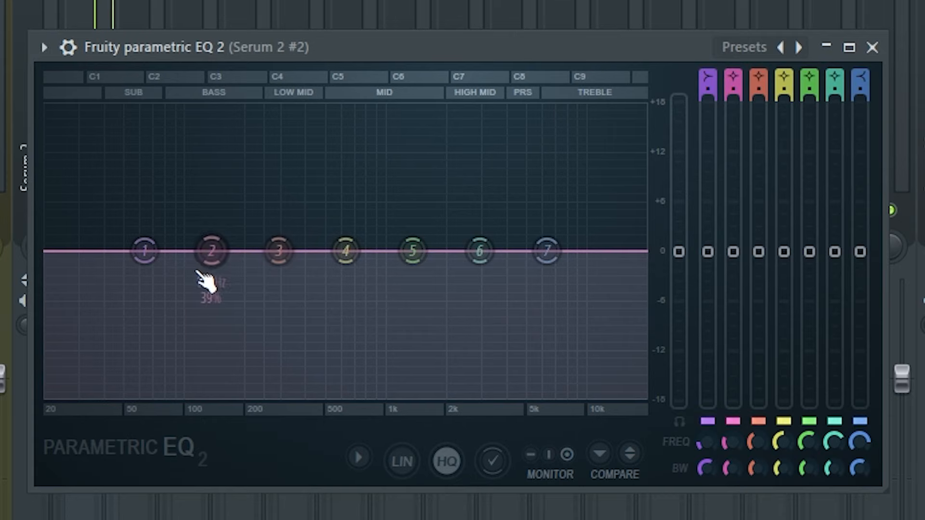
pyautogui.press('space')
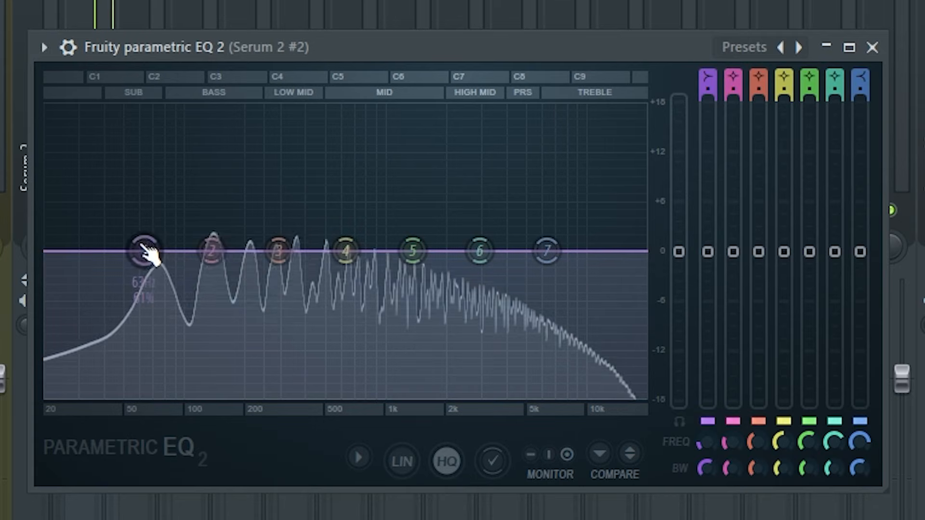
pyautogui.moveTo(147, 251); pyautogui.dragTo(234, 357)
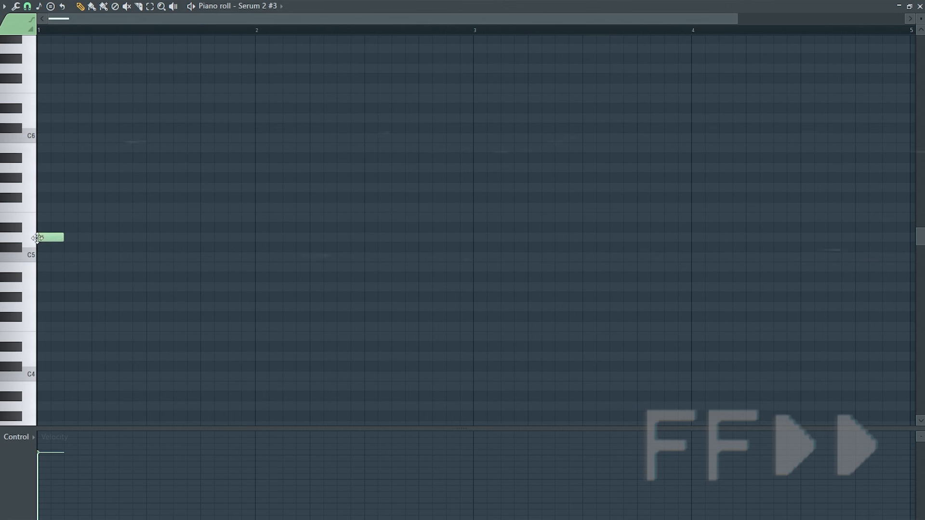
# Build a two-bar chord of D5, F5, A5 and A#5 at the start of Serum 2 #3's piano roll and play it
pyautogui.moveTo(62, 237); pyautogui.dragTo(454, 236)
pyautogui.click(58, 207)
pyautogui.click(58, 167)
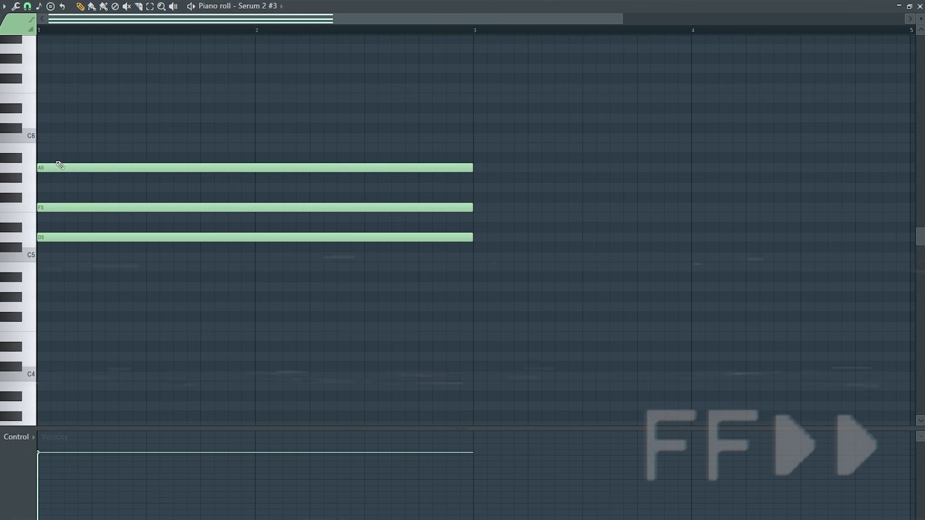
pyautogui.click(58, 157)
pyautogui.press('space')
pyautogui.press('space')
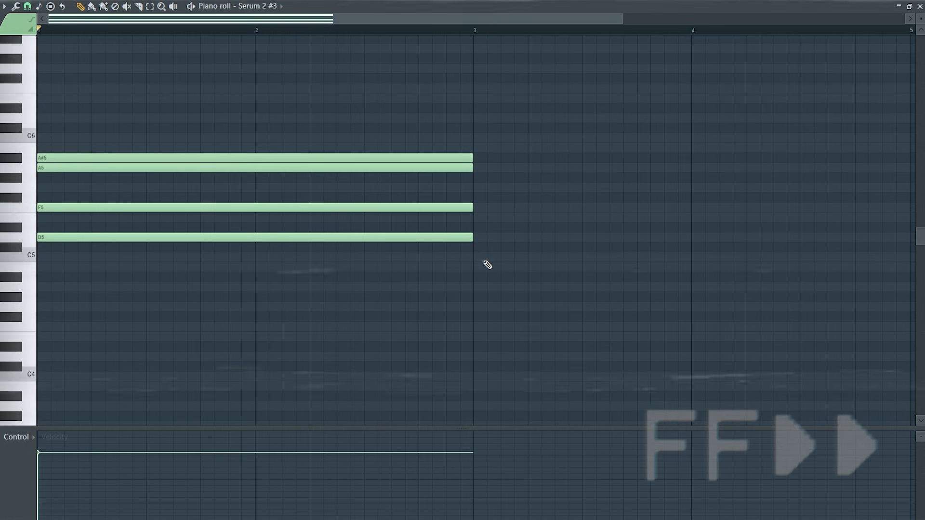
# Add a second two-bar chord of A#4, D5, F5 and G5 from bar 3 and play it back
pyautogui.moveTo(483, 264); pyautogui.dragTo(480, 277)
pyautogui.click(480, 237)
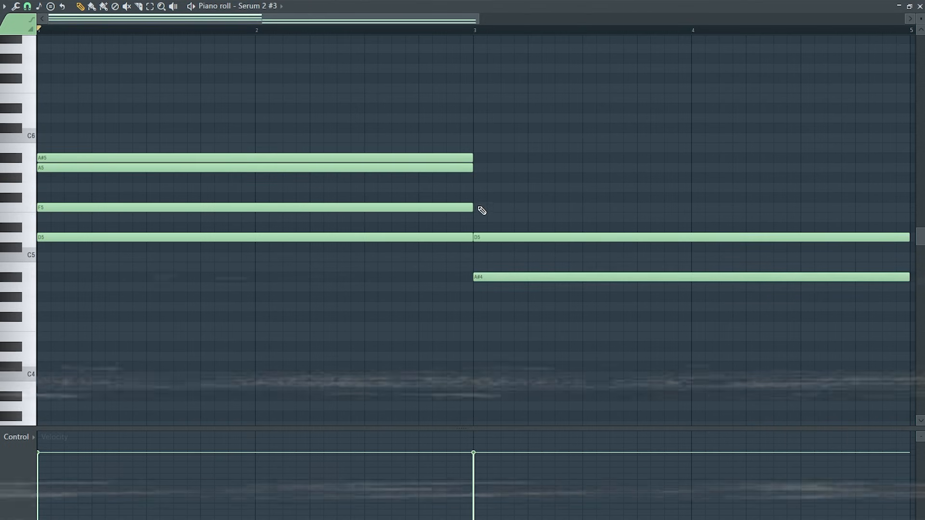
pyautogui.click(482, 207)
pyautogui.click(482, 188)
pyautogui.press('space')
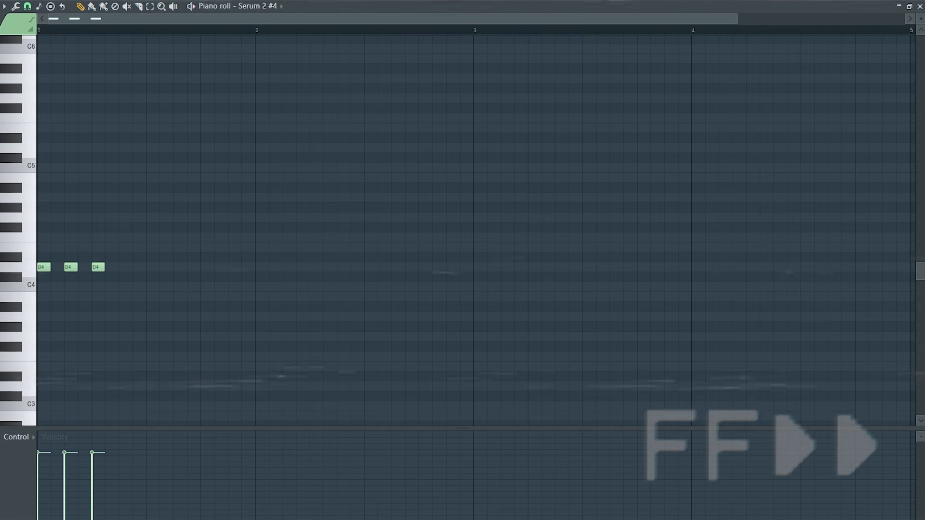
# Raise Serum 2 #4's third D4 to D5, follow it with sixteenth-note D#4, D4 and D#4, and play the pattern back
pyautogui.press('space')
pyautogui.press('space')
pyautogui.moveTo(98, 191); pyautogui.dragTo(97, 147)
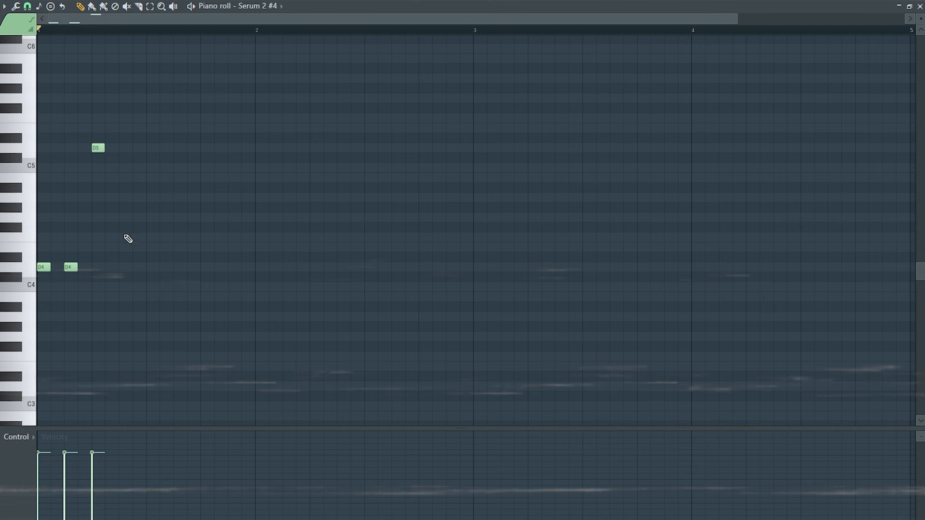
pyautogui.click(110, 256)
pyautogui.click(125, 267)
pyautogui.click(136, 257)
pyautogui.press('space')
pyautogui.press('space')
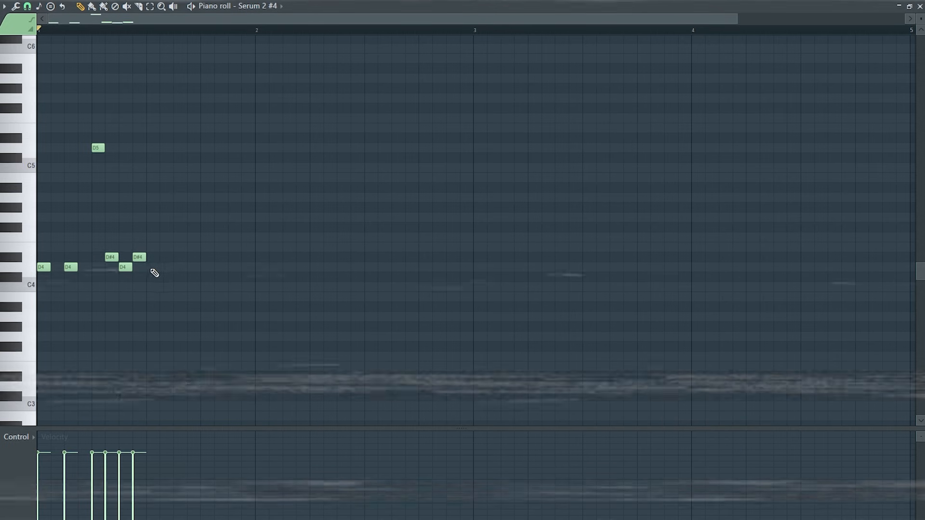
# Complete the first bar with sixteenth-note D#4s and a D4, moving the D#4 on step 12 up to G4
pyautogui.click(165, 257)
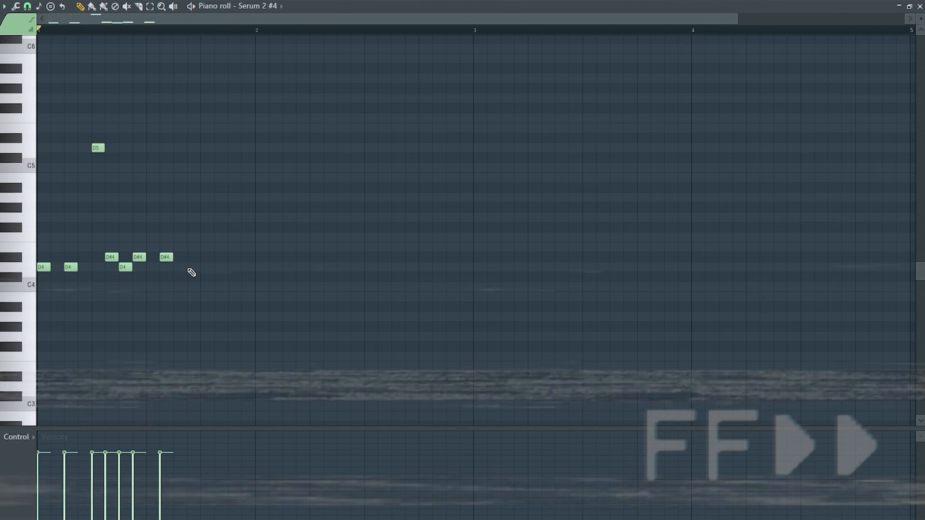
pyautogui.click(193, 257)
pyautogui.click(206, 256)
pyautogui.click(234, 267)
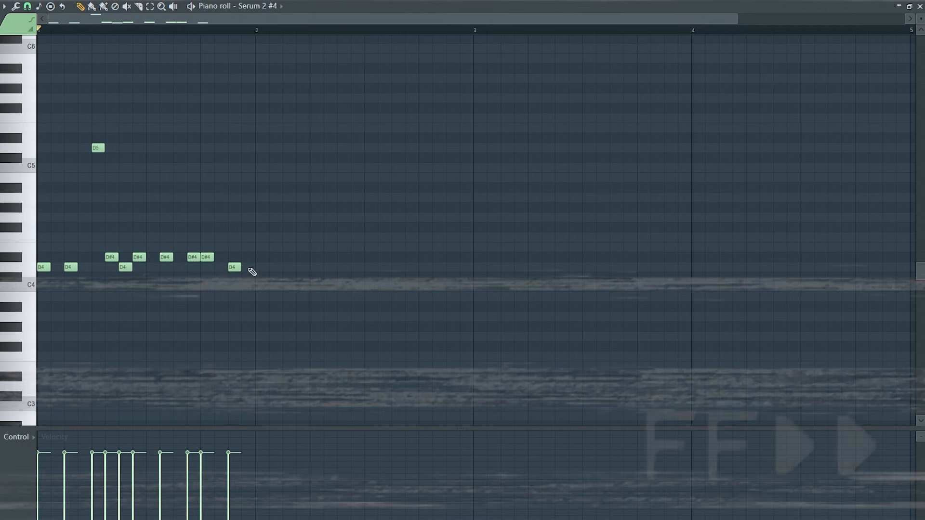
pyautogui.click(247, 256)
pyautogui.press('space')
pyautogui.moveTo(196, 260); pyautogui.dragTo(196, 217)
pyautogui.press('space')
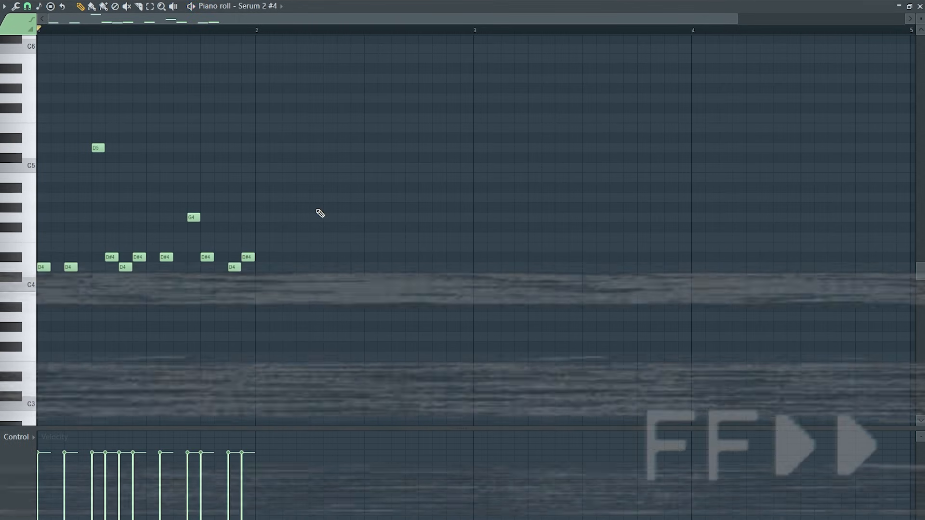
# Repeat the one-bar Serum 2 #4 melody through four bars, deselect it and play it back
pyautogui.hotkey('ctrl', 'a')
pyautogui.hotkey('ctrl', 'b')
pyautogui.hotkey('ctrl', 'b')
pyautogui.hotkey('ctrl', 'b')
pyautogui.hotkey('ctrl', 'd')
pyautogui.press('space')
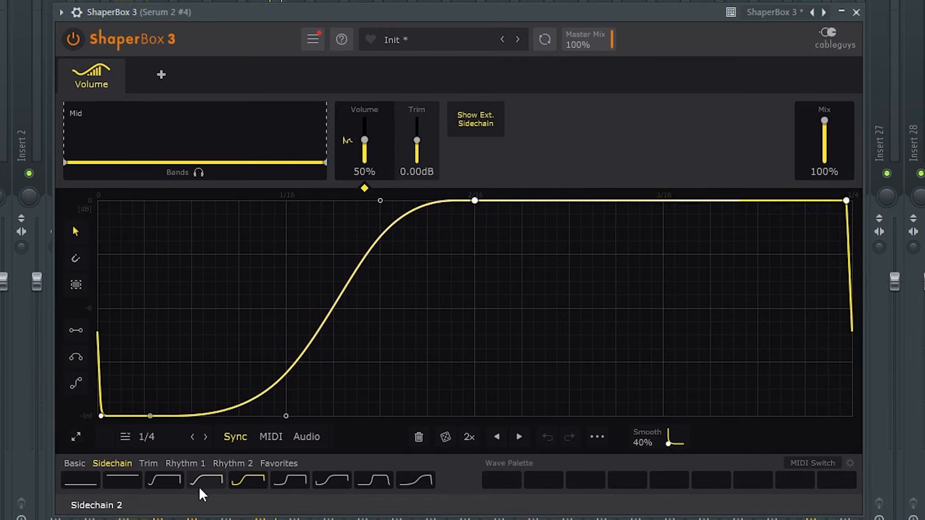
# Apply the Sidechain 2 volume shape in ShaperBox 3 on Serum 2 #4, audition it and close the plugin
pyautogui.click(203, 484)
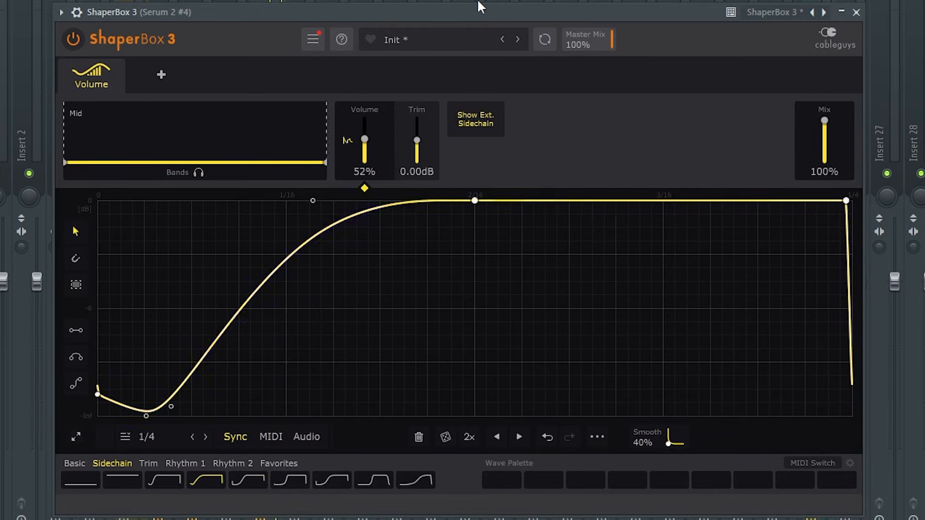
pyautogui.press('space')
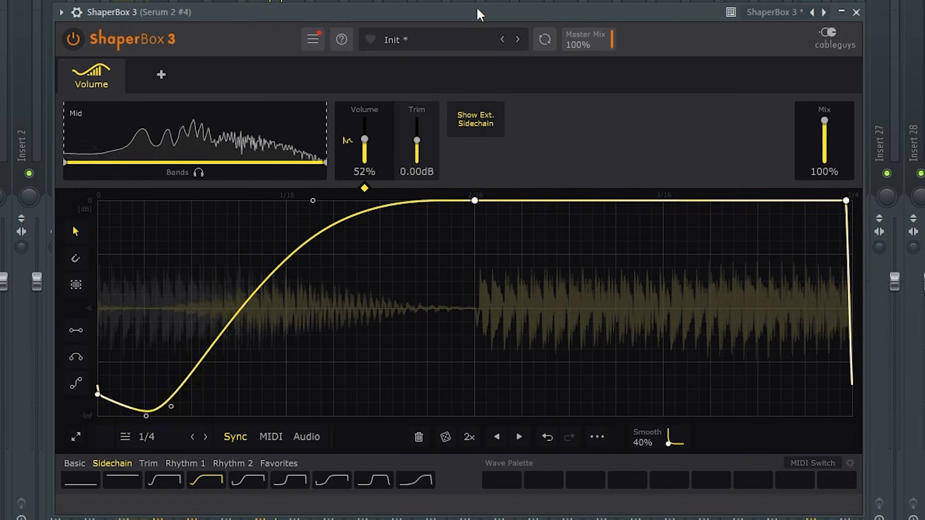
pyautogui.press('space')
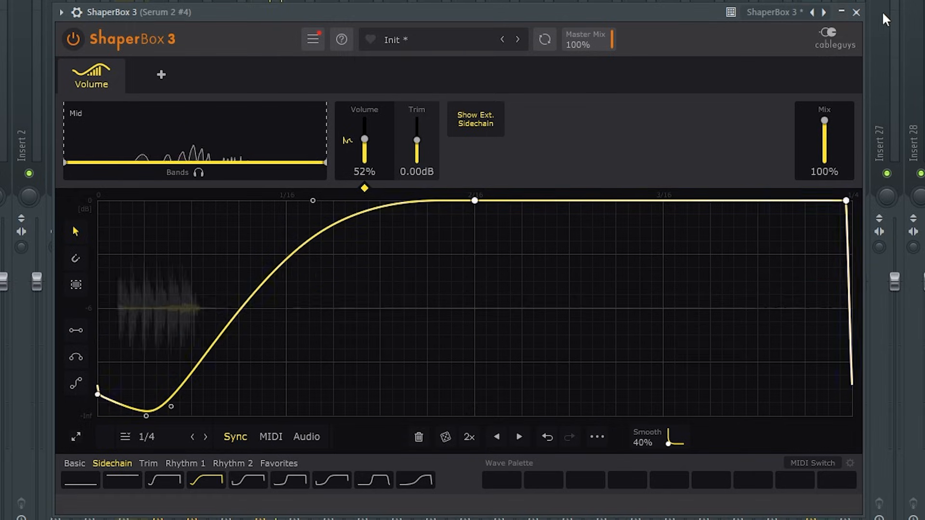
pyautogui.click(856, 12)
# Cut the low end of the Serum 2 #4 sound with the equalizer's first band
pyautogui.click(743, 144)
pyautogui.moveTo(144, 247); pyautogui.dragTo(270, 380)
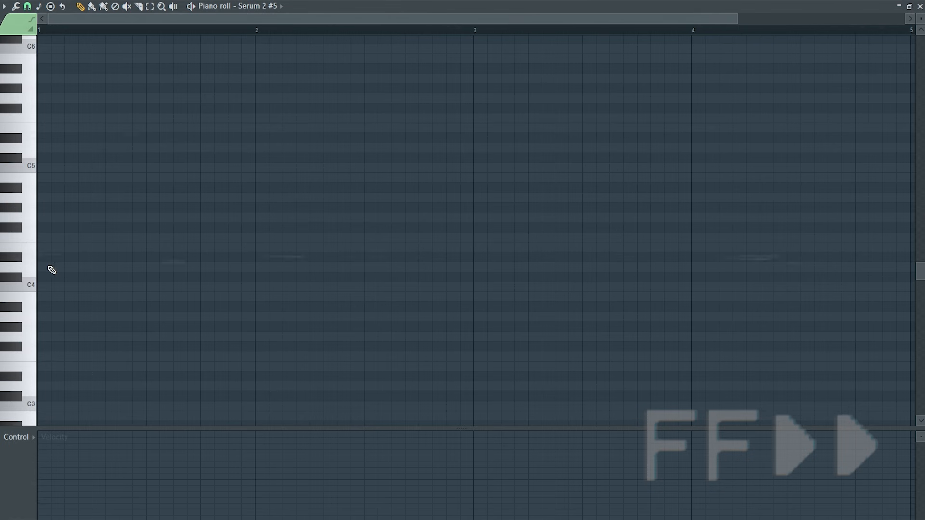
# Draw short half-step D4 notes on steps 1, 4, 6 and 8 of Serum 2 #5's first bar and play them back
pyautogui.moveTo(48, 269); pyautogui.dragTo(42, 268)
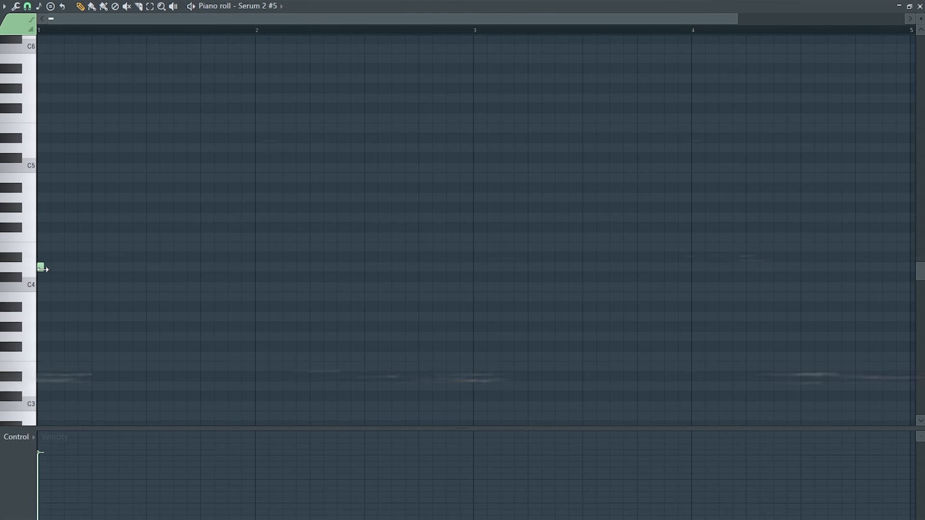
pyautogui.click(80, 268)
pyautogui.click(109, 268)
pyautogui.click(136, 268)
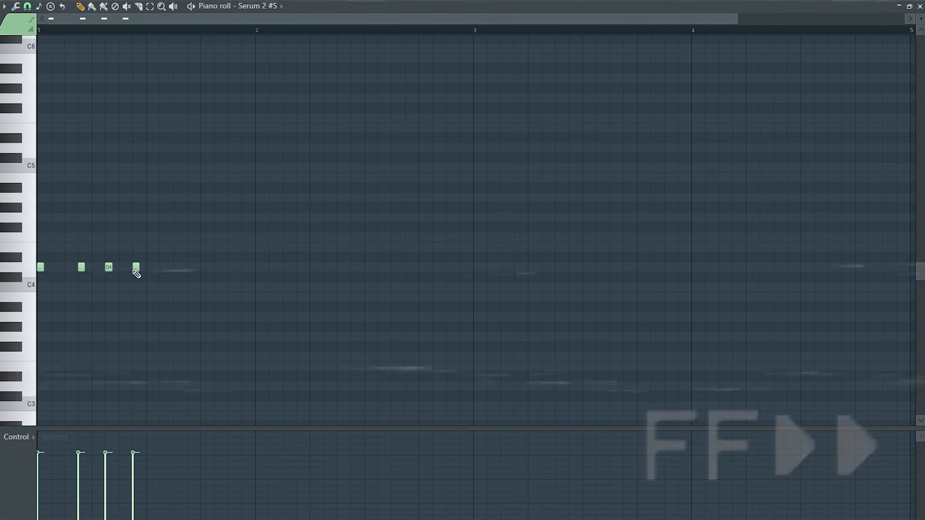
pyautogui.press('space')
pyautogui.press('space')
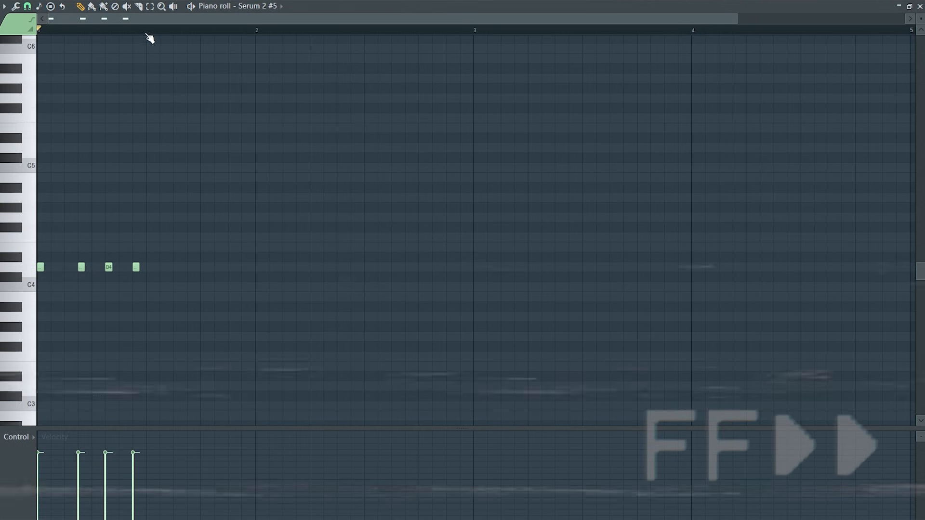
# Repeat the half-bar Serum 2 #5 rhythm through four bars, deselect it and return the playhead to the start
pyautogui.moveTo(147, 30); pyautogui.dragTo(38, 30)
pyautogui.hotkey('ctrl', 'b')
pyautogui.hotkey('ctrl', 'b')
pyautogui.hotkey('ctrl', 'b')
pyautogui.hotkey('ctrl', 'b')
pyautogui.hotkey('ctrl', 'b')
pyautogui.hotkey('ctrl', 'b')
pyautogui.hotkey('ctrl', 'b')
pyautogui.moveTo(907, 31); pyautogui.dragTo(800, 31)
pyautogui.hotkey('ctrl', 'd')
pyautogui.scroll(-1, 753, 103)
pyautogui.click(39, 29)
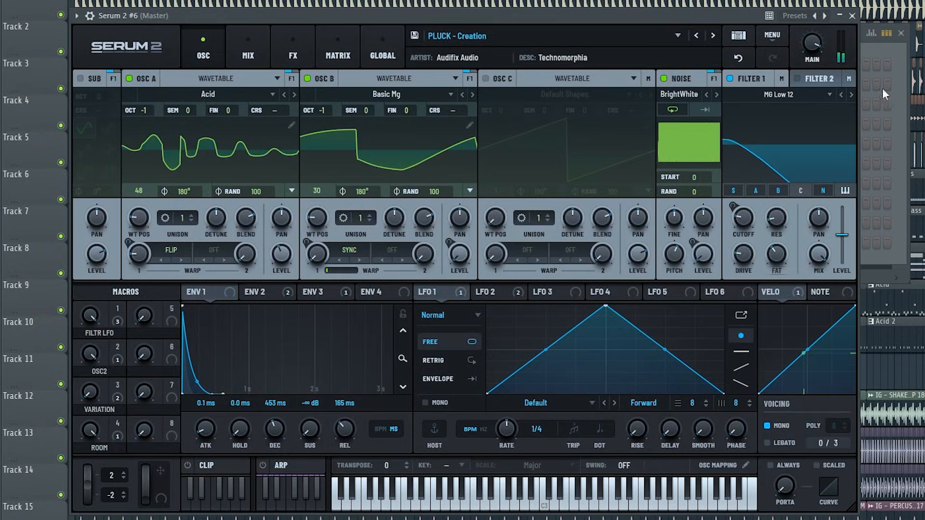
# Close the Serum 2 #6 synth, then enter D5s on steps 7 and 14 and a D6 on step 15, and play them
pyautogui.click(856, 22)
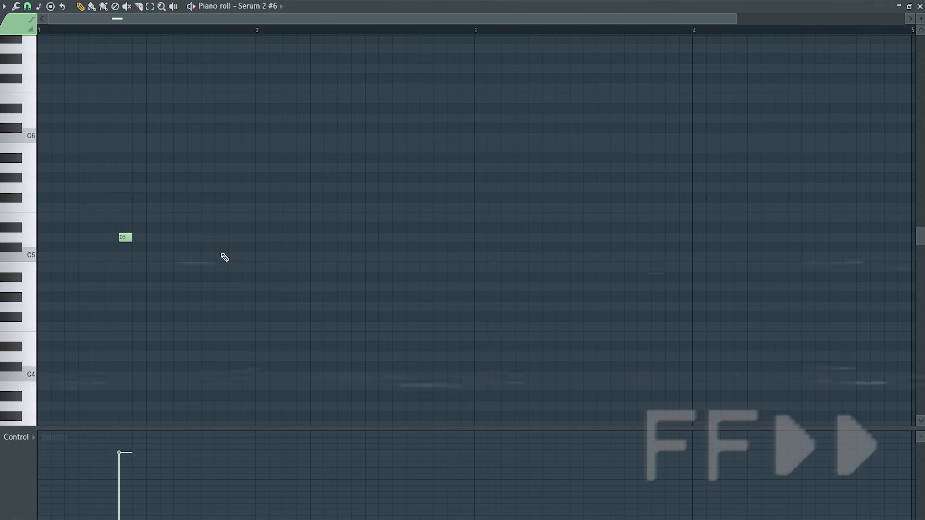
pyautogui.click(222, 238)
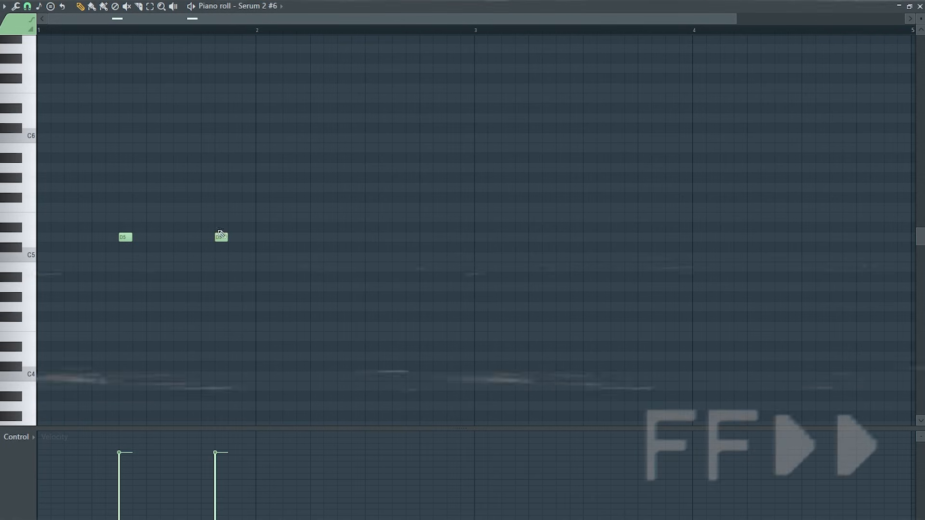
pyautogui.click(232, 119)
pyautogui.press('space')
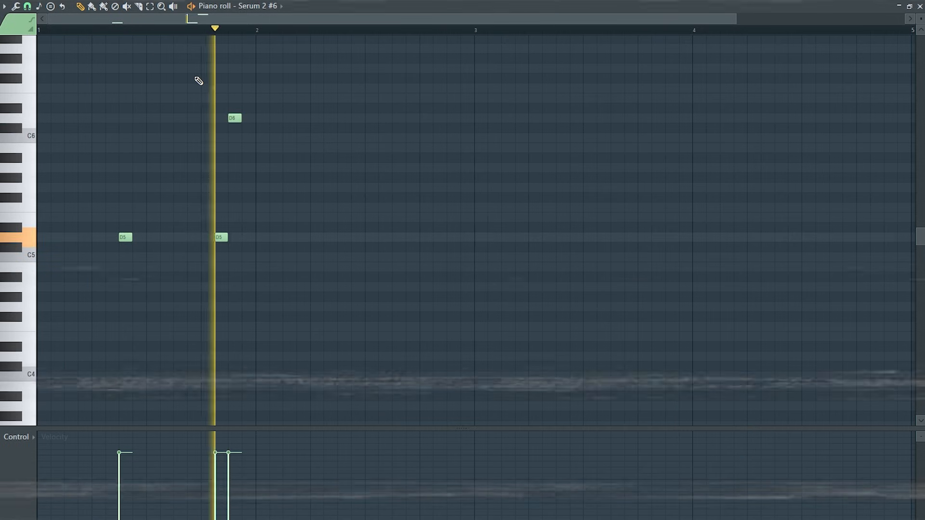
pyautogui.press('space')
# Repeat the one-bar Serum 2 #6 pattern through four bars and add a D#5 on the last step of bar 4
pyautogui.hotkey('ctrl', 'a')
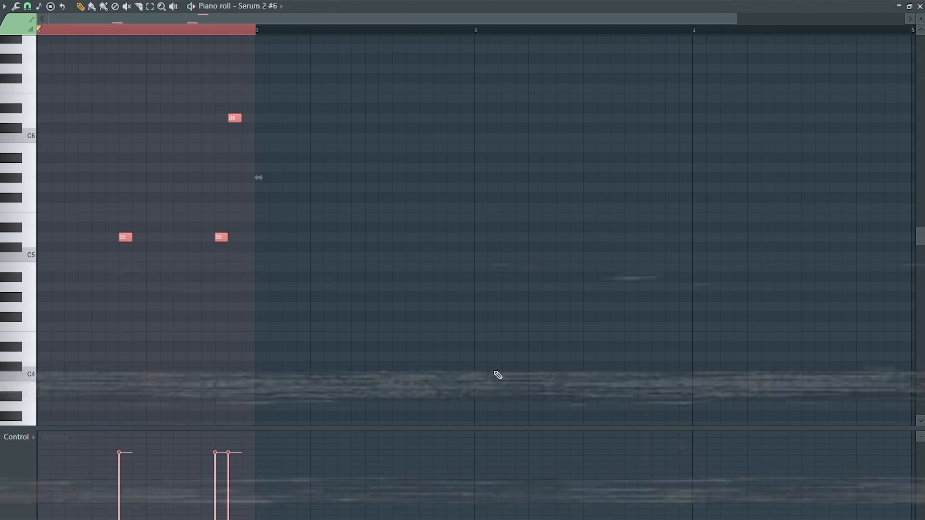
pyautogui.hotkey('ctrl', 'b')
pyautogui.hotkey('ctrl', 'b')
pyautogui.hotkey('ctrl', 'b')
pyautogui.click(692, 29)
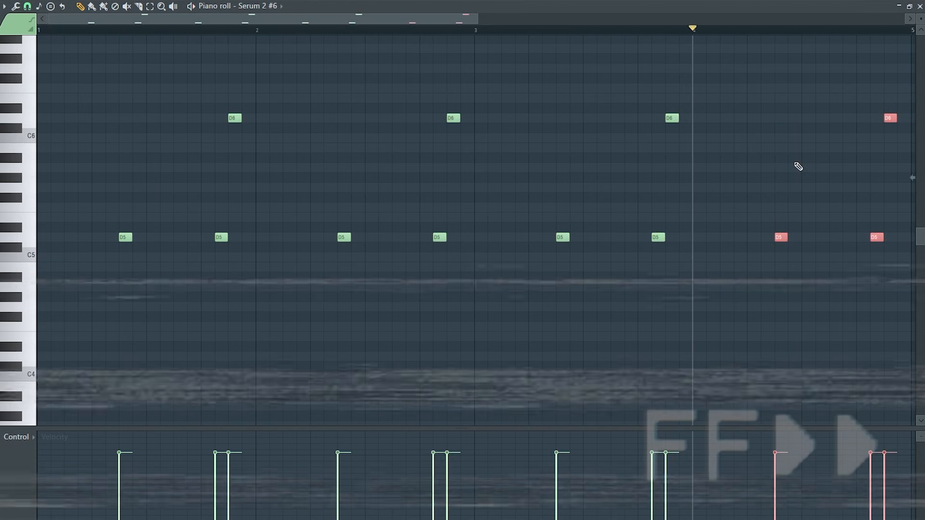
pyautogui.click(901, 227)
pyautogui.scroll(1, 878, 239)
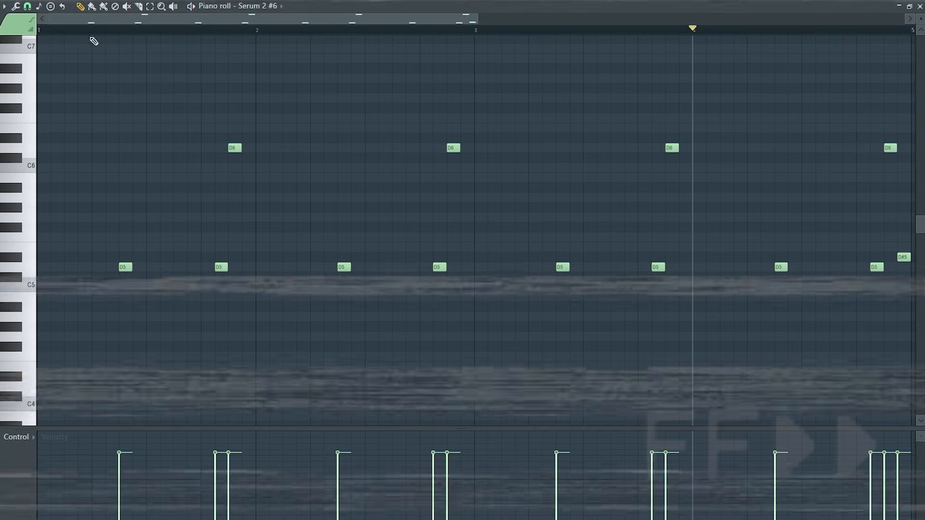
pyautogui.moveTo(94, 28); pyautogui.dragTo(38, 29)
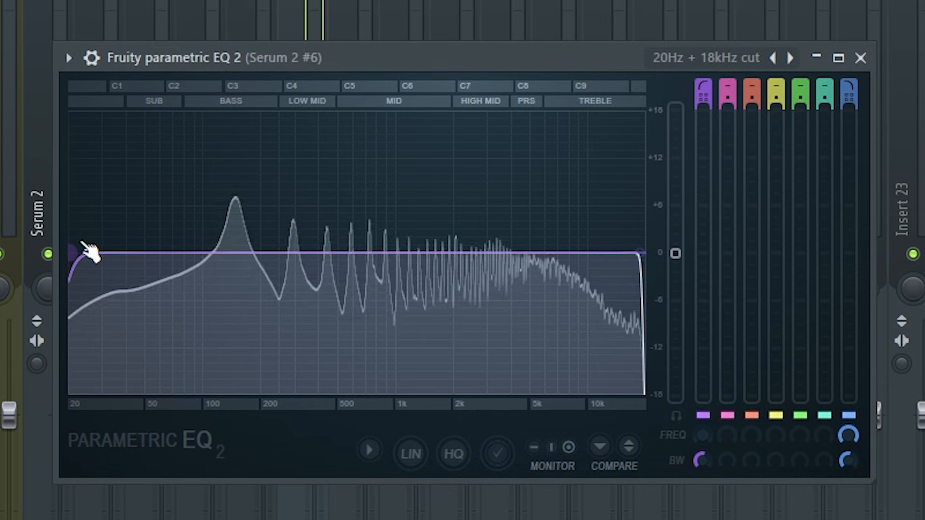
# Cut the low end of the Serum 2 #6 sound by moving the equalizer's first band into the low mids
pyautogui.moveTo(72, 252); pyautogui.dragTo(291, 253)
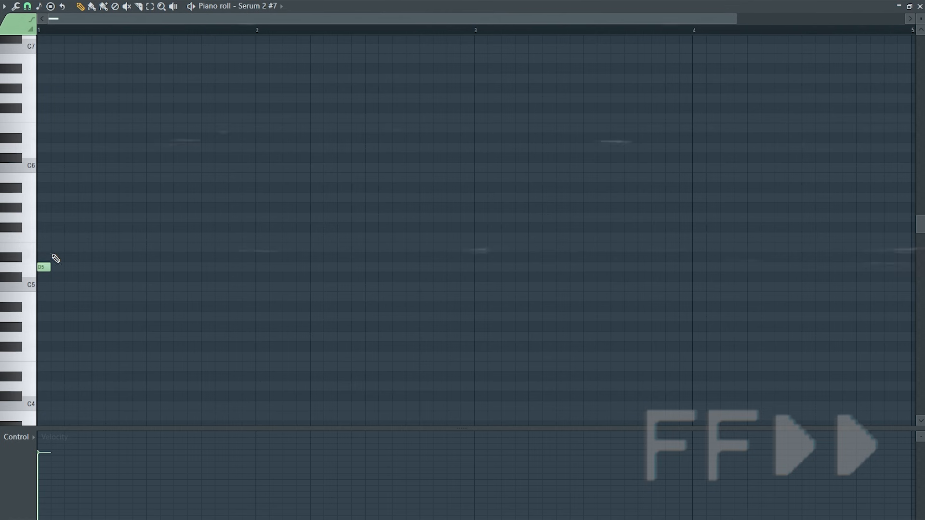
# Enter a half-bar sixteenth-note arpeggio for Serum 2 #7: D5, F5, A5, A#5, A#5, A5, F5, D5
pyautogui.click(67, 195)
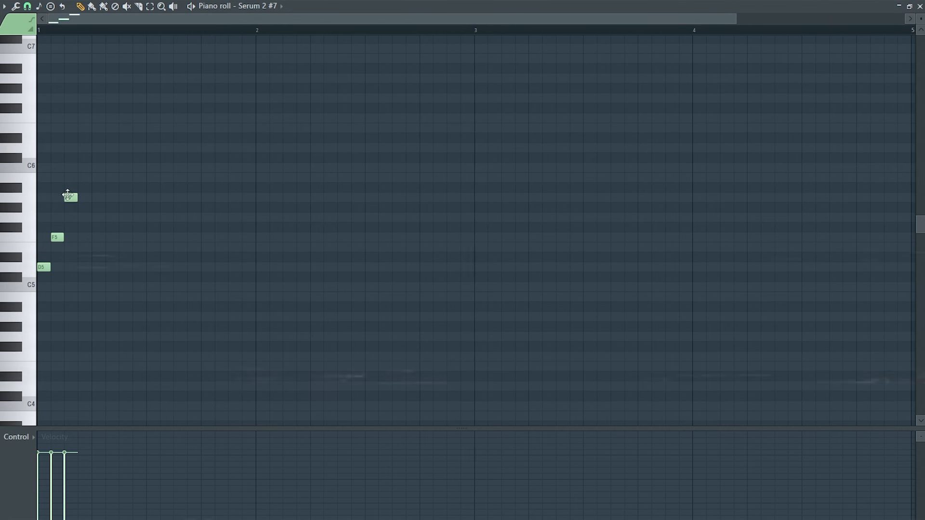
pyautogui.press('space')
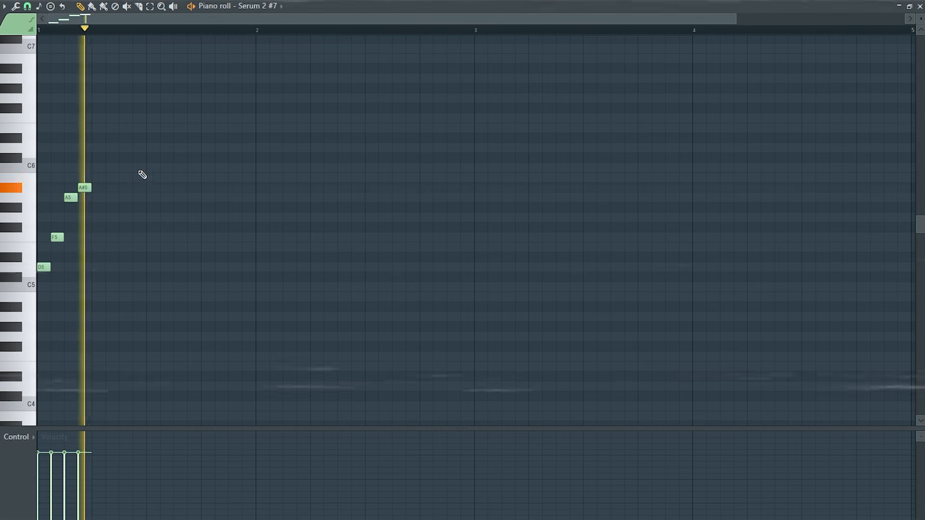
pyautogui.click(98, 187)
pyautogui.click(111, 197)
pyautogui.click(124, 237)
pyautogui.click(139, 267)
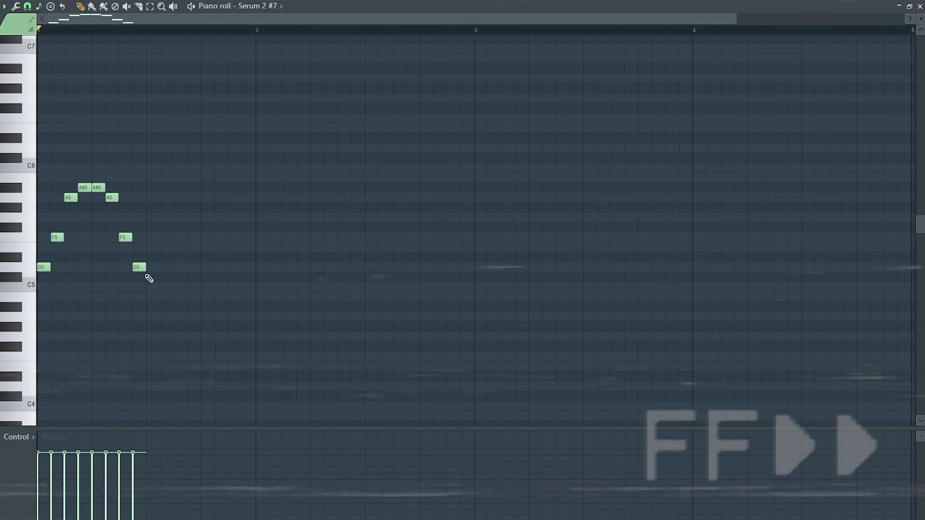
# Repeat the half-bar Serum 2 #7 arpeggio through four bars, deselect it and play it back
pyautogui.hotkey('ctrl', 'a')
pyautogui.hotkey('ctrl', 'b')
pyautogui.hotkey('ctrl', 'b')
pyautogui.hotkey('ctrl', 'b')
pyautogui.hotkey('ctrl', 'b')
pyautogui.hotkey('ctrl', 'b')
pyautogui.hotkey('ctrl', 'b')
pyautogui.hotkey('ctrl', 'b')
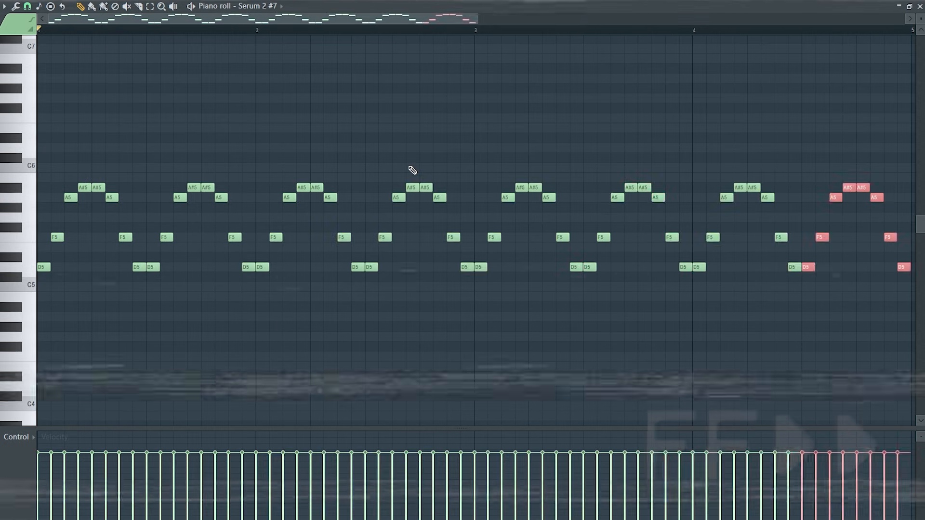
pyautogui.hotkey('ctrl', 'd')
pyautogui.press('space')
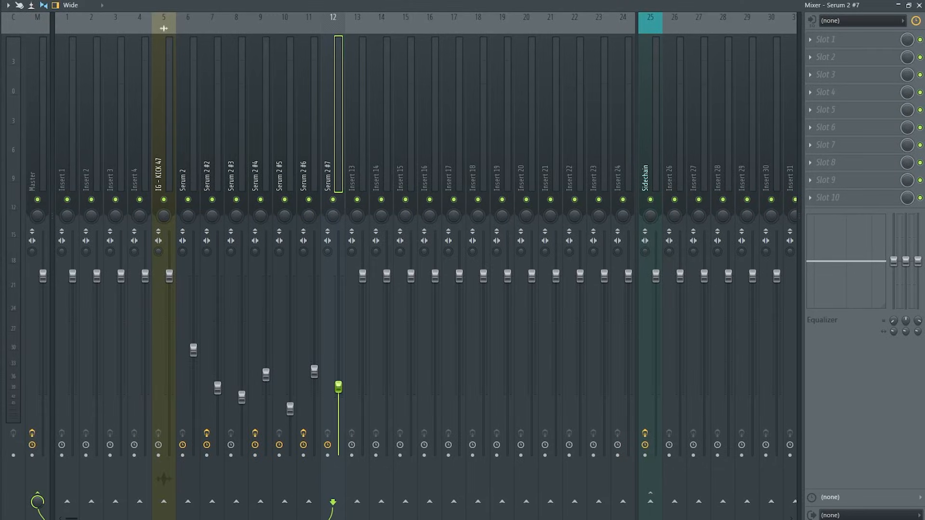
# Add Fruity parametric EQ 2 to Serum 2 #7 with the 20Hz + 18kHz cut preset and move its low cut into the low mids
pyautogui.click(673, 485)
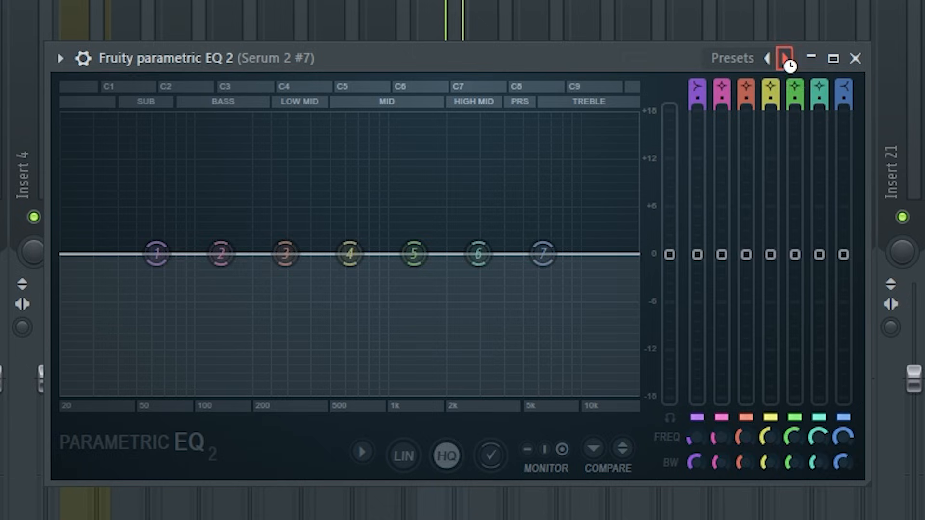
pyautogui.click(584, 113)
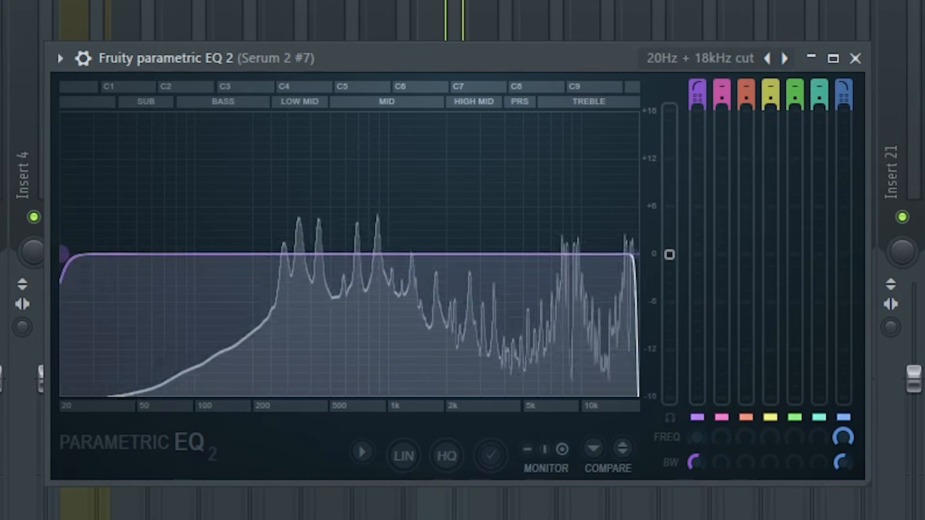
pyautogui.moveTo(62, 254); pyautogui.dragTo(291, 253)
pyautogui.moveTo(297, 254); pyautogui.dragTo(302, 254)
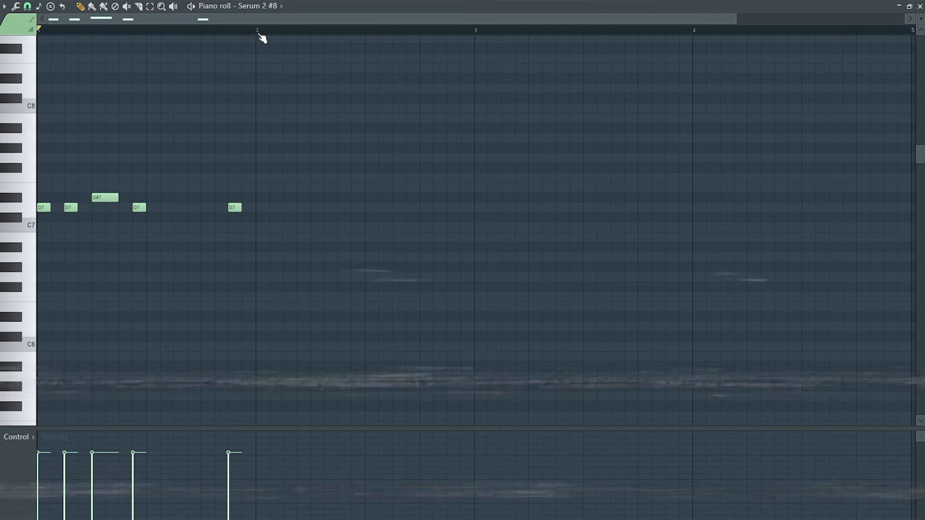
# Duplicate the first bar of the Serum 2 #8 melody into bar 2, place the playhead there and deselect the notes
pyautogui.hotkey('ctrl', 'a')
pyautogui.hotkey('ctrl', 'b')
pyautogui.moveTo(255, 29); pyautogui.dragTo(278, 41)
pyautogui.hotkey('ctrl', 'd')
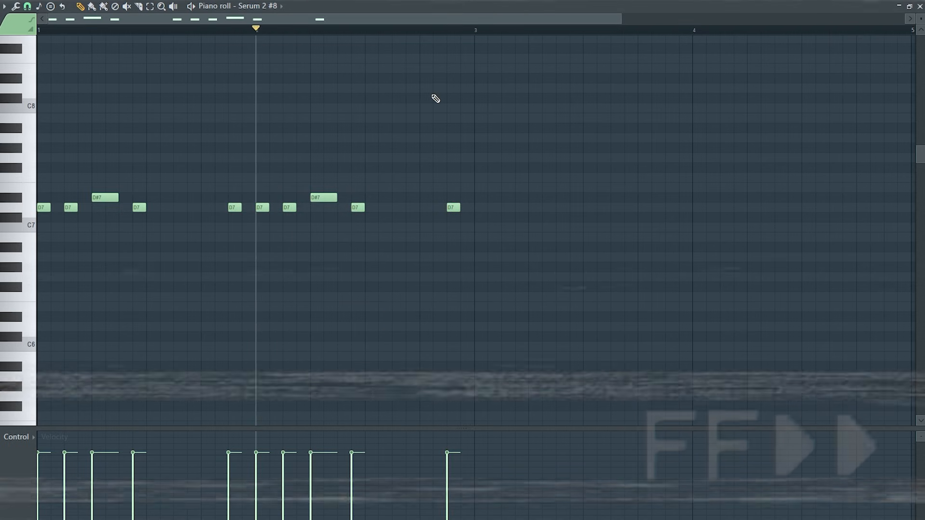
# Vary bar 2 by lengthening the step-8 D7 to two steps, adding D7s on steps 11 and 13, and lowering the last note to C7
pyautogui.moveTo(364, 207); pyautogui.dragTo(377, 208)
pyautogui.click(399, 207)
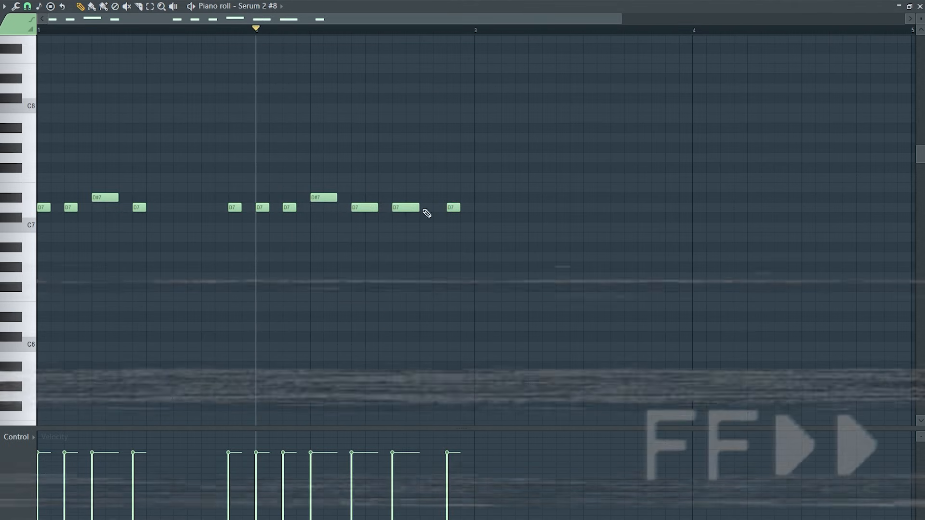
pyautogui.press('space')
pyautogui.click(426, 207)
pyautogui.moveTo(447, 211); pyautogui.dragTo(444, 231)
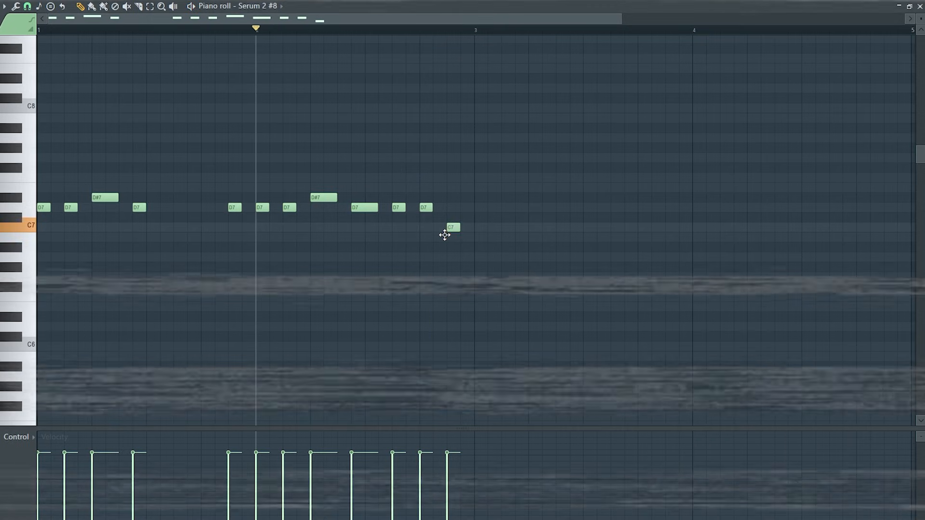
pyautogui.press('space')
# Duplicate the two-bar Serum 2 #8 melody into bars 3 and 4, deselect it and play it from the start
pyautogui.hotkey('ctrl', 'a')
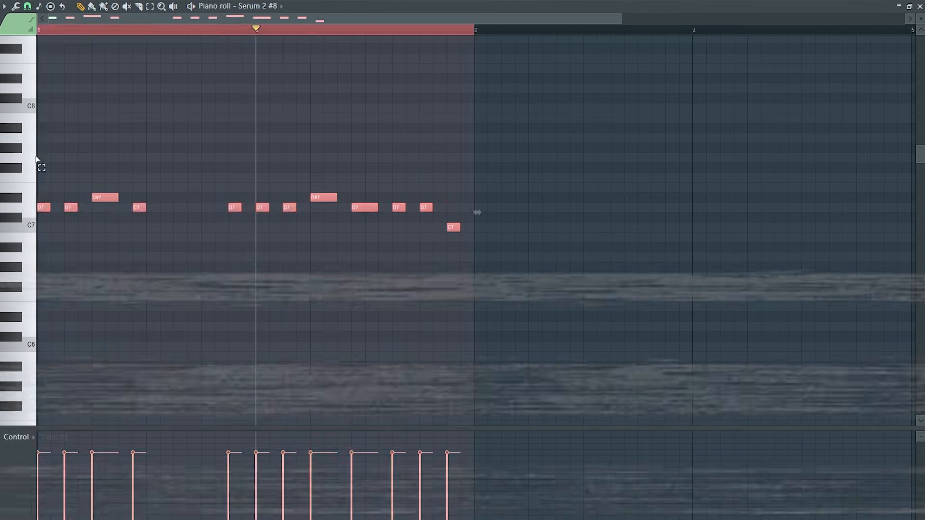
pyautogui.hotkey('ctrl', 'b')
pyautogui.hotkey('ctrl', 'd')
pyautogui.scroll(1, 492, 127)
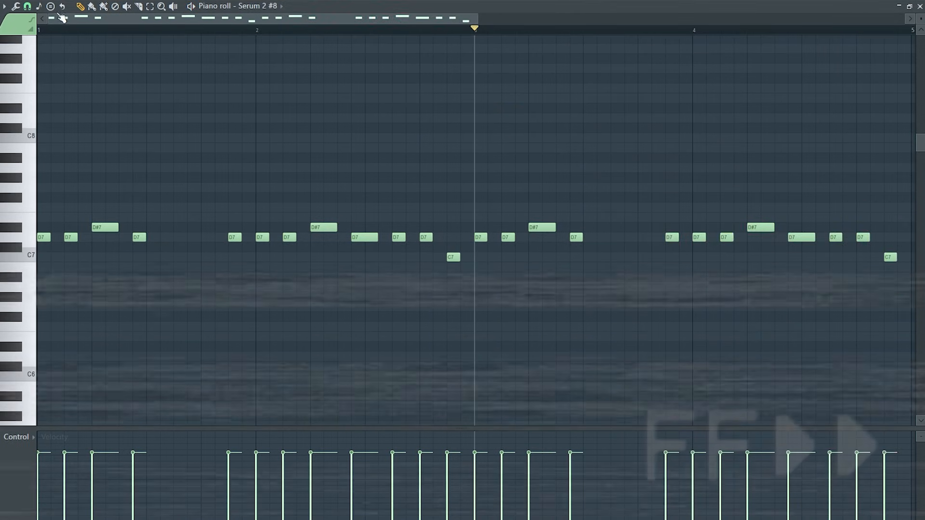
pyautogui.click(53, 30)
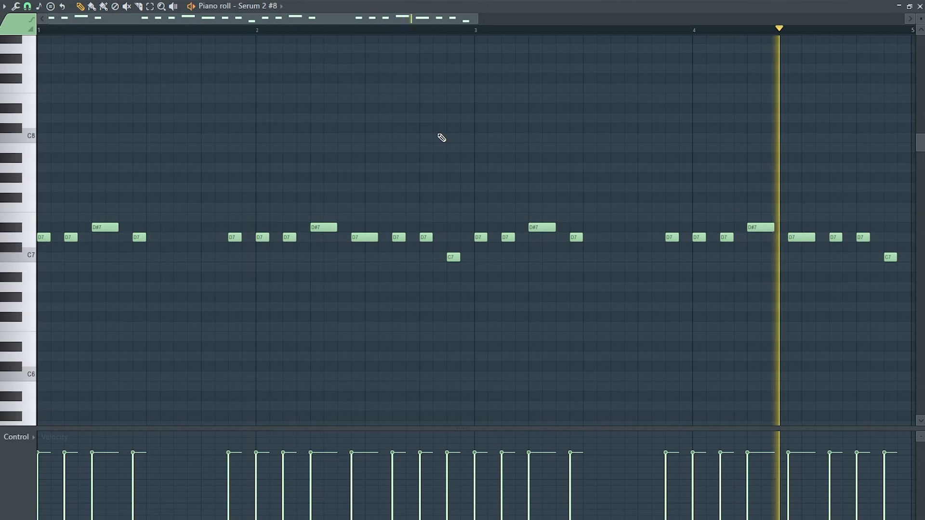
pyautogui.press('space')
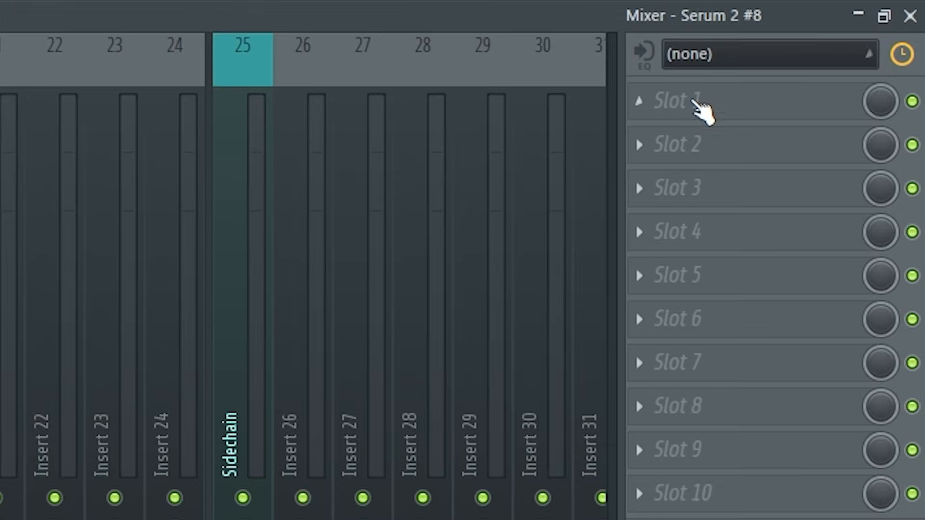
# Add Fruity parametric EQ 2 to Serum 2 #8 with the 20Hz + 18kHz cut preset, raise its low cut just above 500 Hz and close it
pyautogui.click(826, 40)
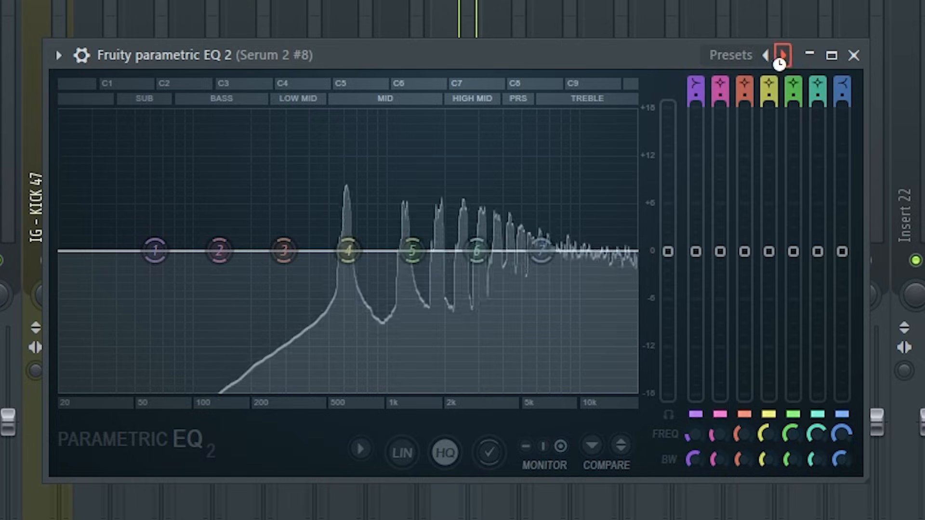
pyautogui.click(783, 54)
pyautogui.moveTo(87, 245); pyautogui.dragTo(339, 250)
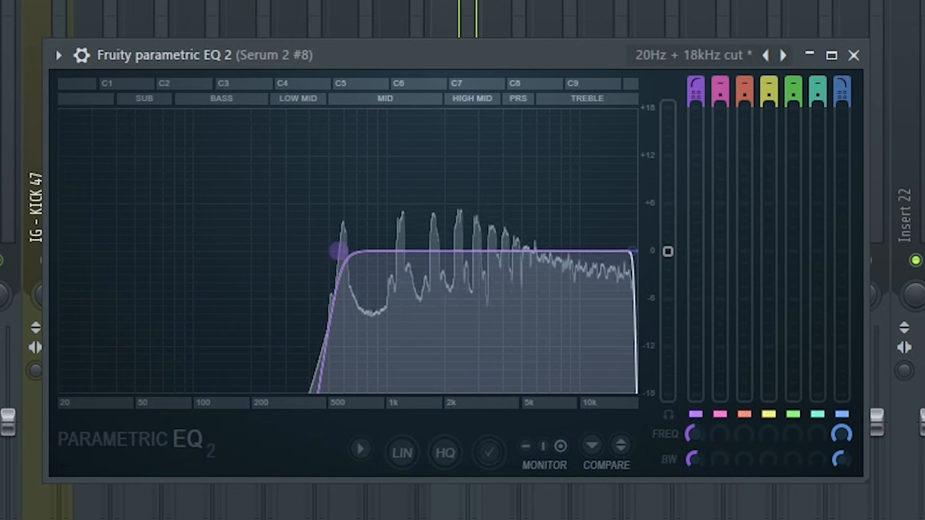
pyautogui.click(854, 55)
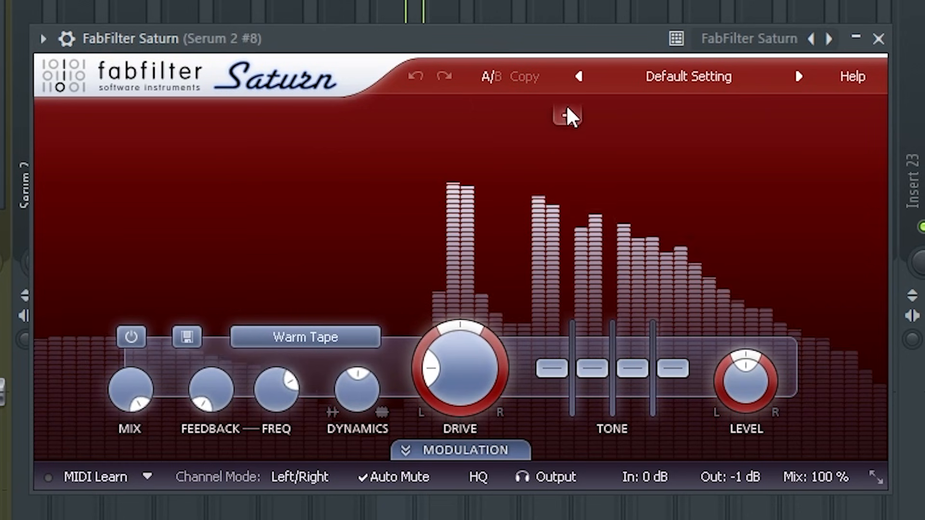
# Split FabFilter Saturn on Serum 2 #8 into two bands near 2 kHz, raise the upper band to about +6.4 dB and close the plugin
pyautogui.click(594, 116)
pyautogui.moveTo(719, 208); pyautogui.dragTo(727, 192)
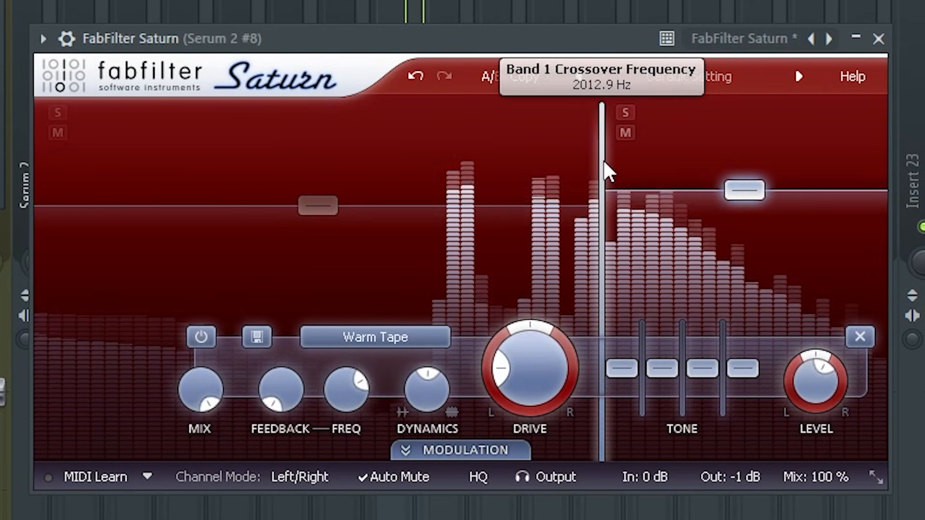
pyautogui.moveTo(603, 159); pyautogui.dragTo(595, 164)
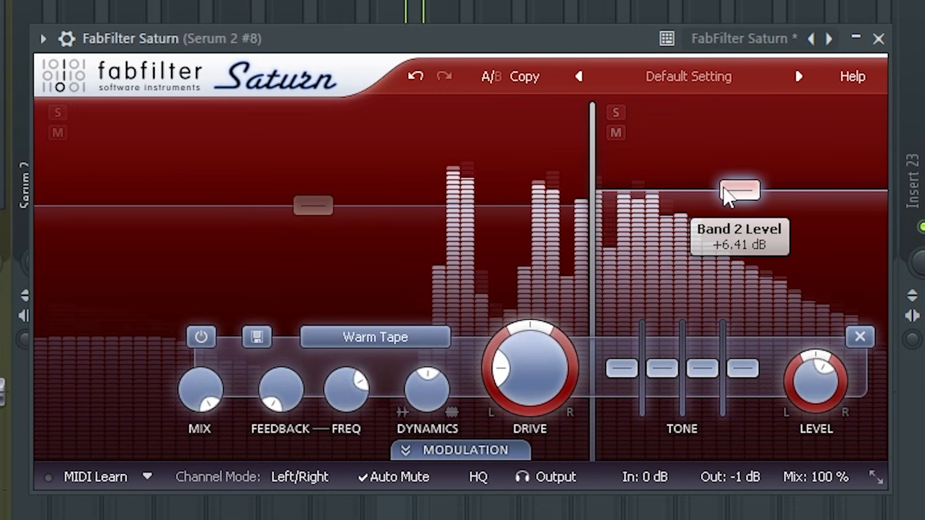
pyautogui.moveTo(733, 186)
pyautogui.mouseDown()
pyautogui.moveTo(742, 177)
pyautogui.moveTo(742, 186)
pyautogui.mouseUp()
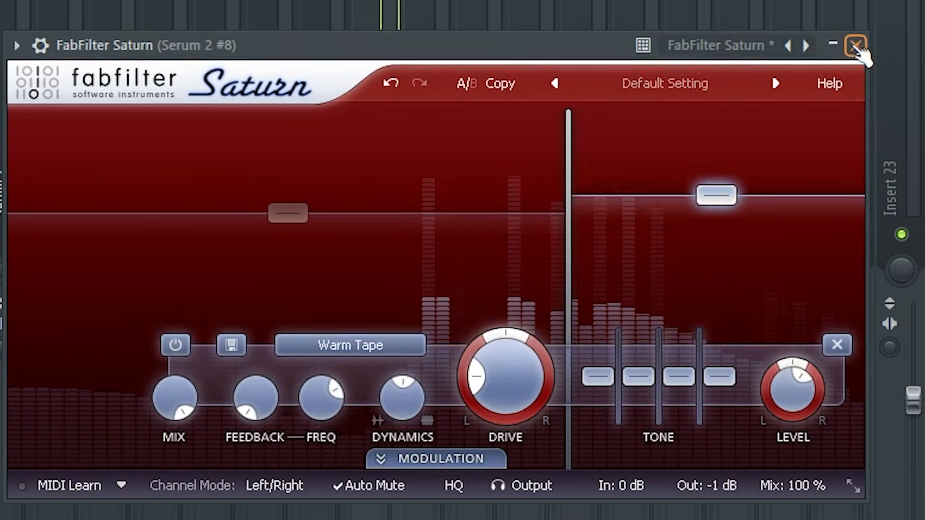
pyautogui.click(878, 39)
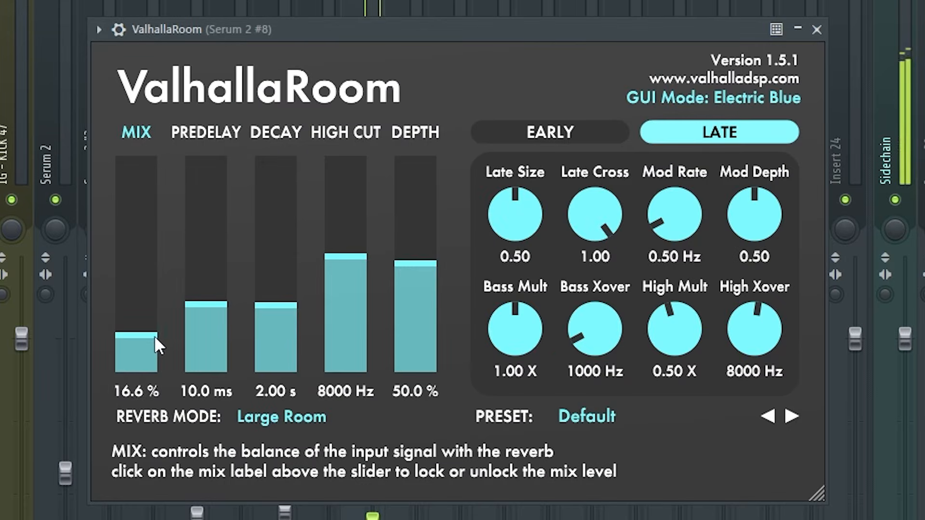
# Set the ValhallaRoom reverb mix on Serum 2 #8 to about 16.6%
pyautogui.moveTo(154, 336); pyautogui.dragTo(158, 340)
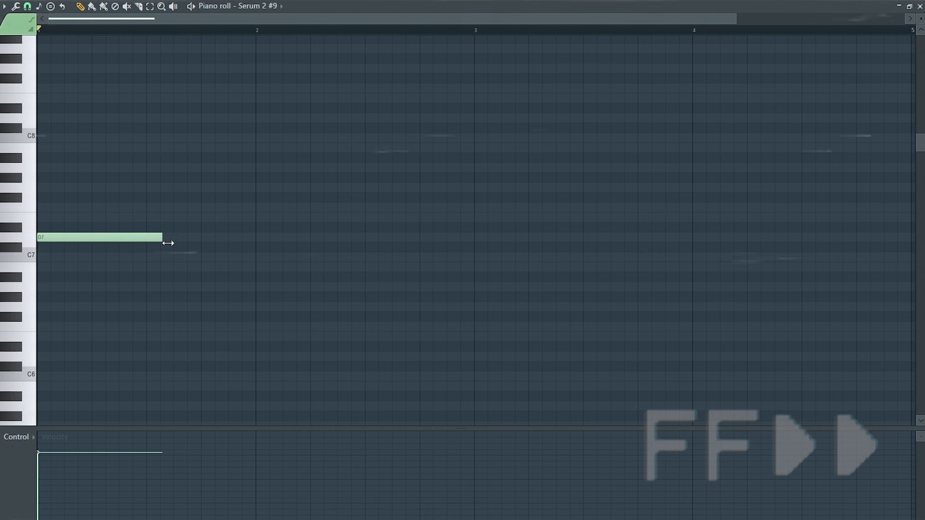
# Write one-bar notes D7, D#7, D7 and C7 across bars 1 to 4 for Serum 2 #9, play them and close the piano roll
pyautogui.moveTo(168, 243); pyautogui.dragTo(240, 241)
pyautogui.click(262, 228)
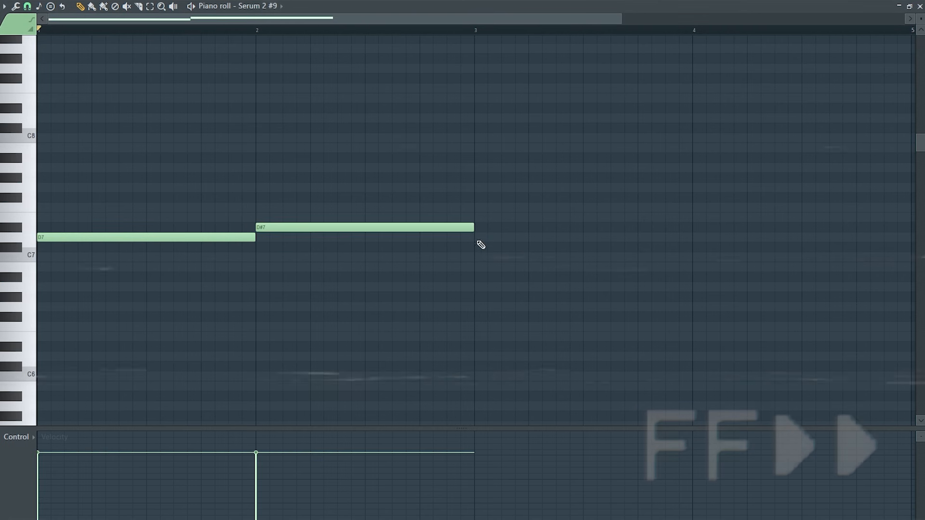
pyautogui.click(478, 237)
pyautogui.click(695, 257)
pyautogui.press('space')
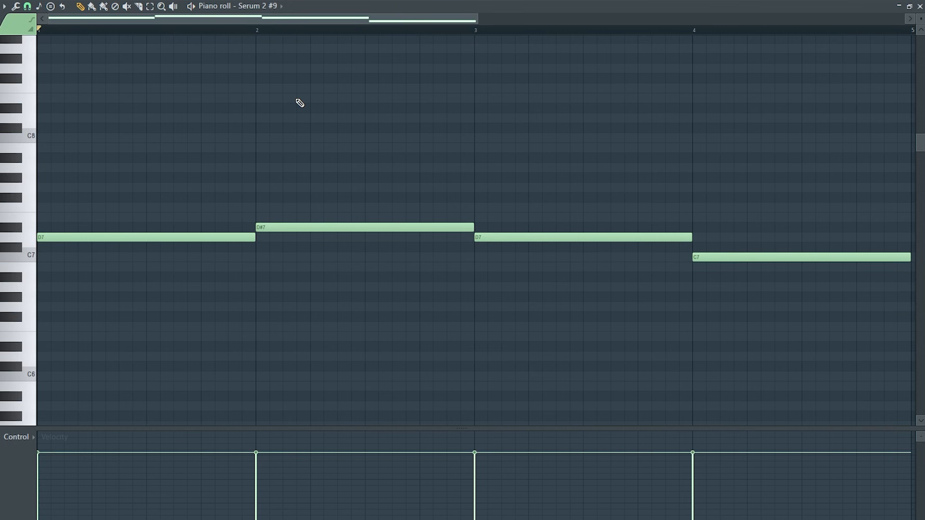
pyautogui.click(919, 5)
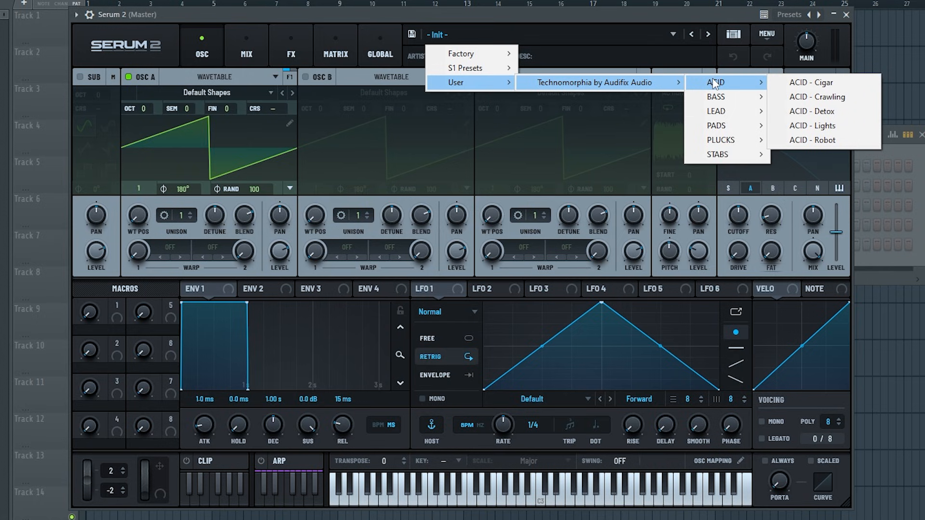
# Browse the acid, bass and stabs categories of the Technomorphia by Audifix Audio user presets in Serum 2
pyautogui.moveTo(715, 98)
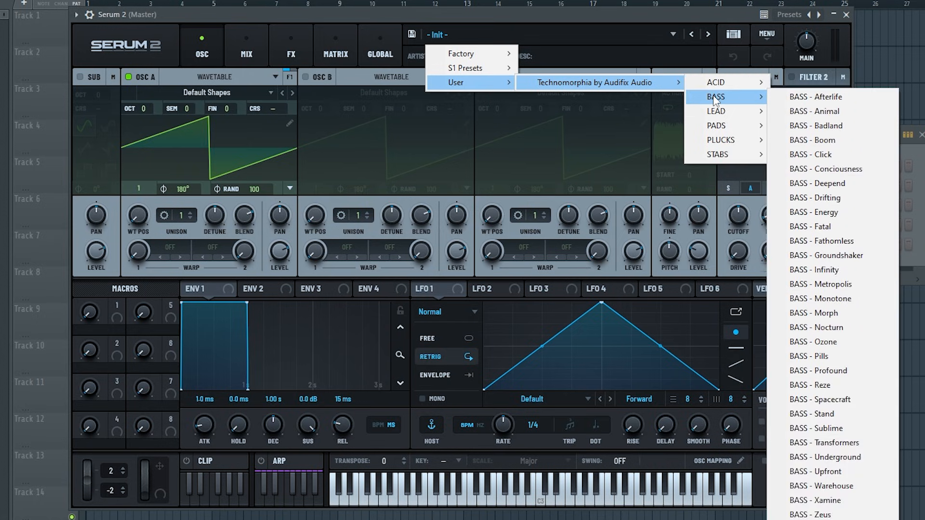
pyautogui.moveTo(717, 157)
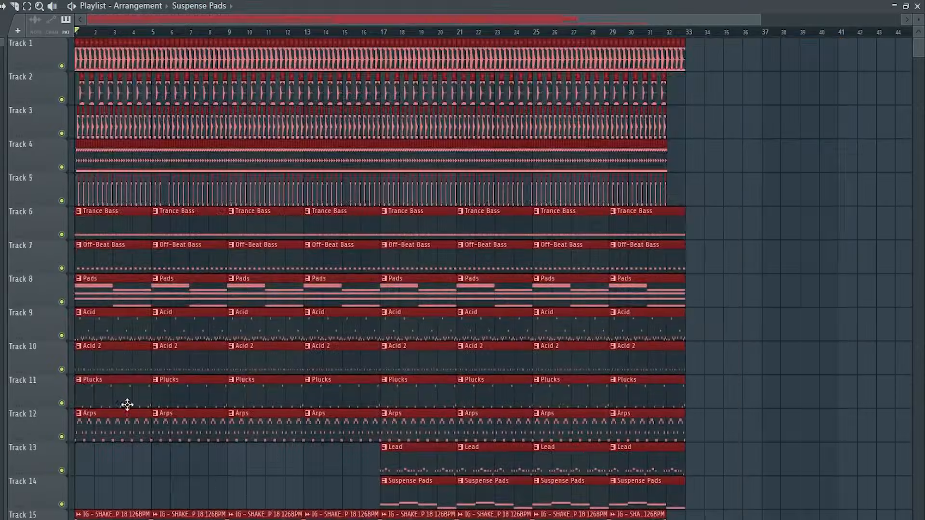
# Move the entire selected arrangement so that it starts at bar 41, and deselect it
pyautogui.moveTo(99, 400); pyautogui.dragTo(796, 401)
pyautogui.scroll(6, 787, 401)
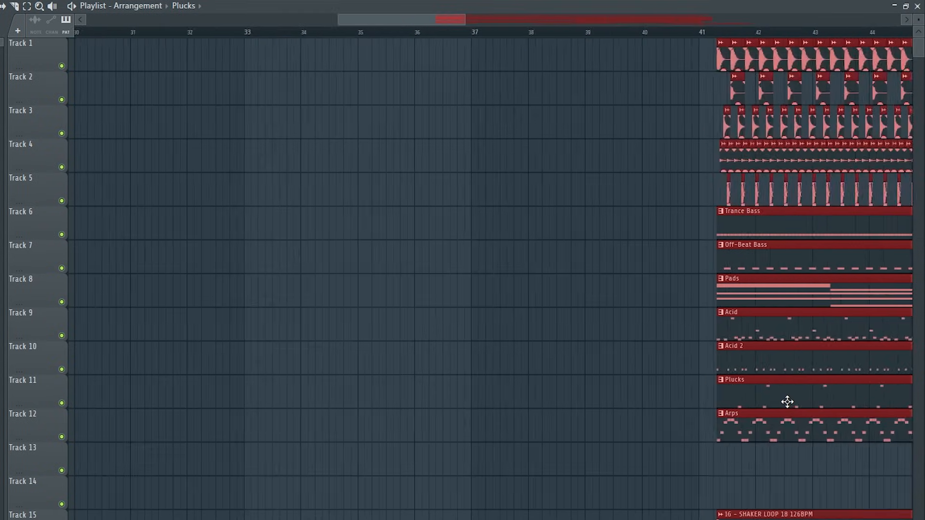
pyautogui.click(641, 333)
pyautogui.scroll(-8, 322, 334)
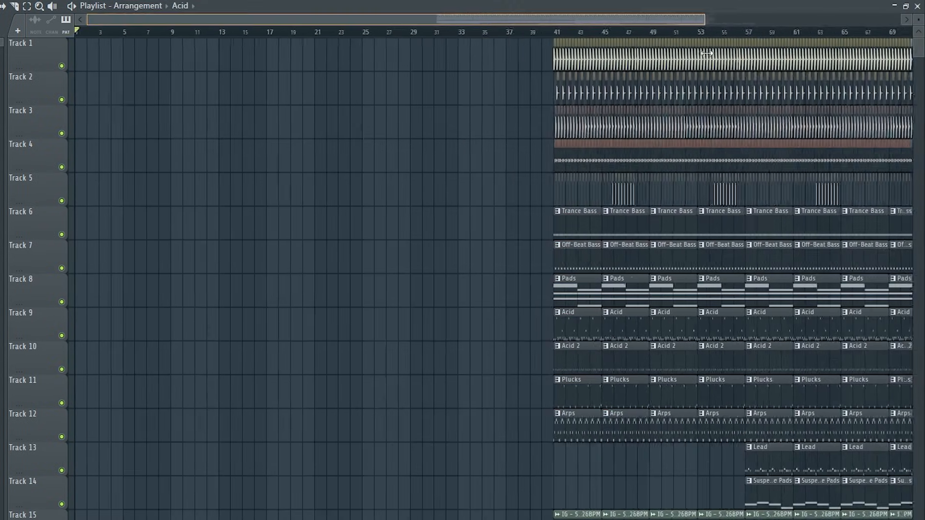
pyautogui.moveTo(706, 53); pyautogui.dragTo(722, 51)
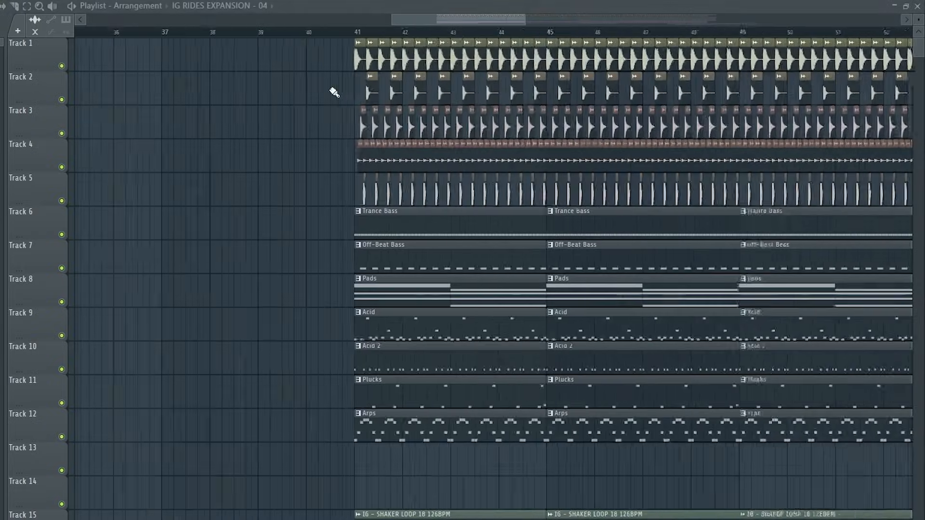
# Copy the four-bar kick, Pads and Acid 2 clips from bar 41 to bar 1 and repeat them through bar 8
pyautogui.moveTo(300, 70); pyautogui.dragTo(561, 40)
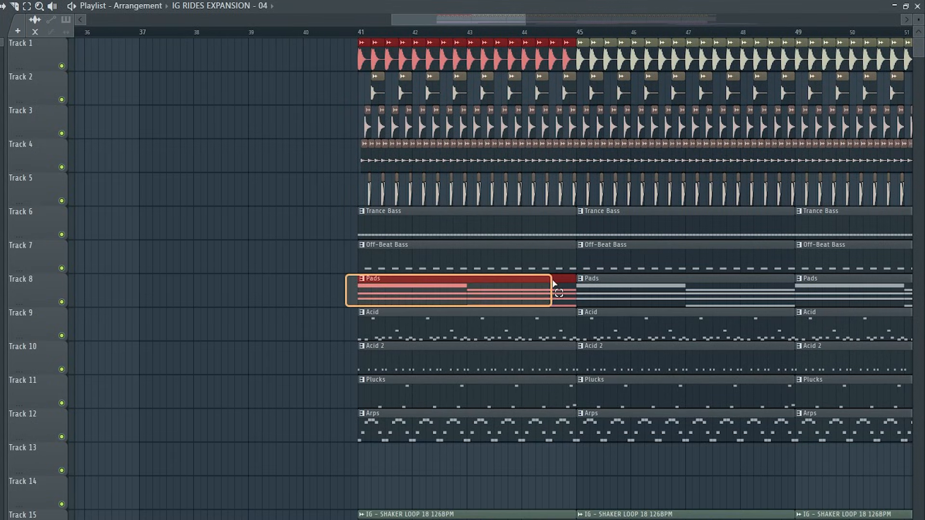
pyautogui.scroll(-5, 475, 372)
pyautogui.moveTo(294, 374); pyautogui.dragTo(73, 346)
pyautogui.hotkey('ctrl', 'b')
pyautogui.hotkey('ctrl', 'b')
# Copy the reversed and normal IG - CRASH 15 pair to meet at bar 9, and duplicate the intro clips into bars 9 to 16
pyautogui.moveTo(681, 305); pyautogui.dragTo(487, 337)
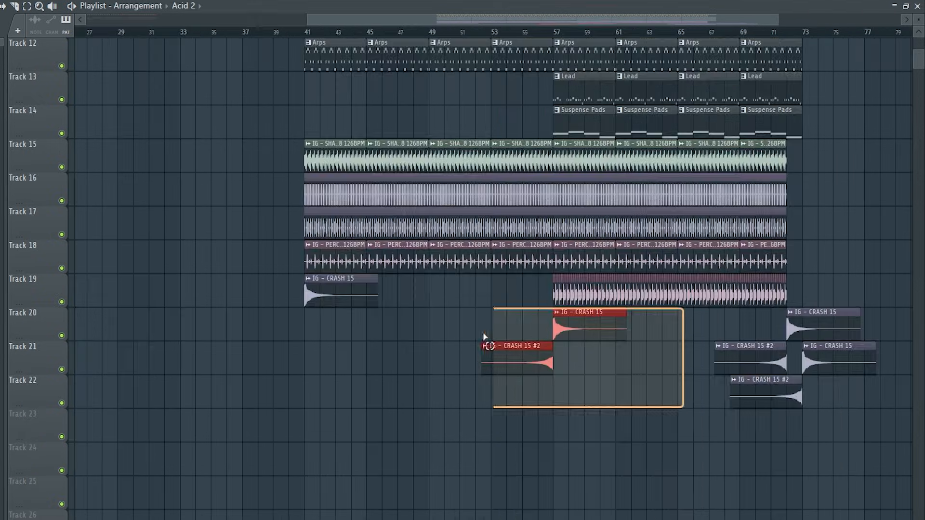
pyautogui.hotkey('ctrl', 'b')
pyautogui.moveTo(645, 344); pyautogui.dragTo(182, 344)
pyautogui.scroll(3, 147, 343)
pyautogui.scroll(5, 147, 343)
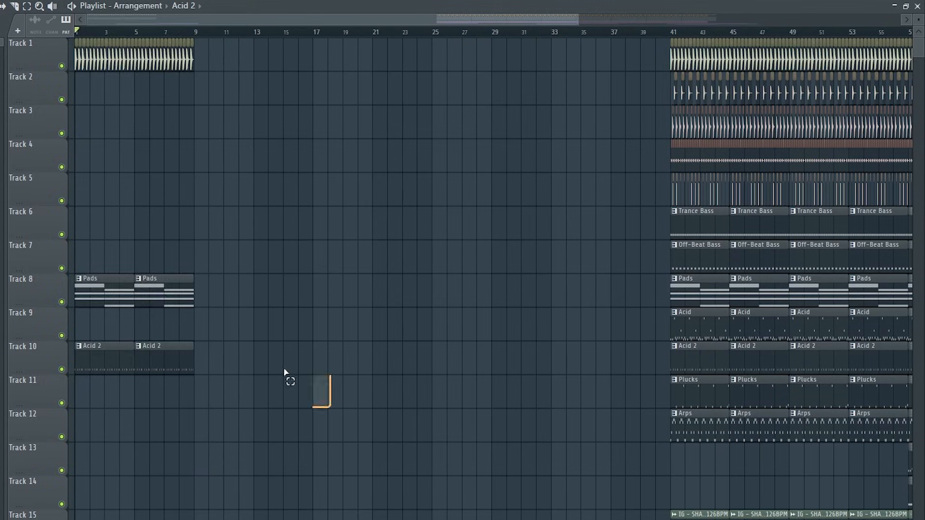
pyautogui.hotkey('ctrl', 'b')
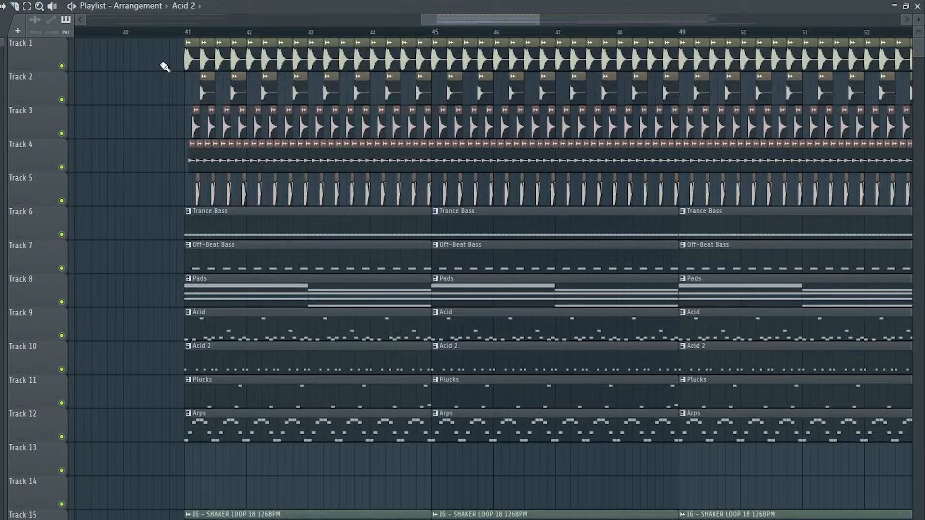
# Copy the four-bar clips of tracks 2 to 4 and 16, Off-Beat Bass and Plucks from bar 41 to bar 9
pyautogui.moveTo(161, 73); pyautogui.dragTo(431, 153)
pyautogui.scroll(-7, 111, 321)
pyautogui.moveTo(419, 334); pyautogui.dragTo(429, 330)
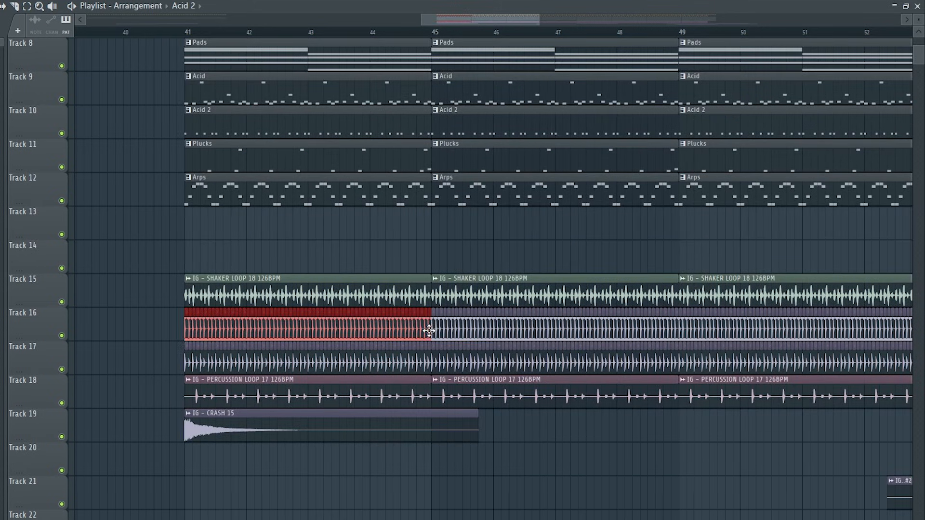
pyautogui.scroll(5, 156, 192)
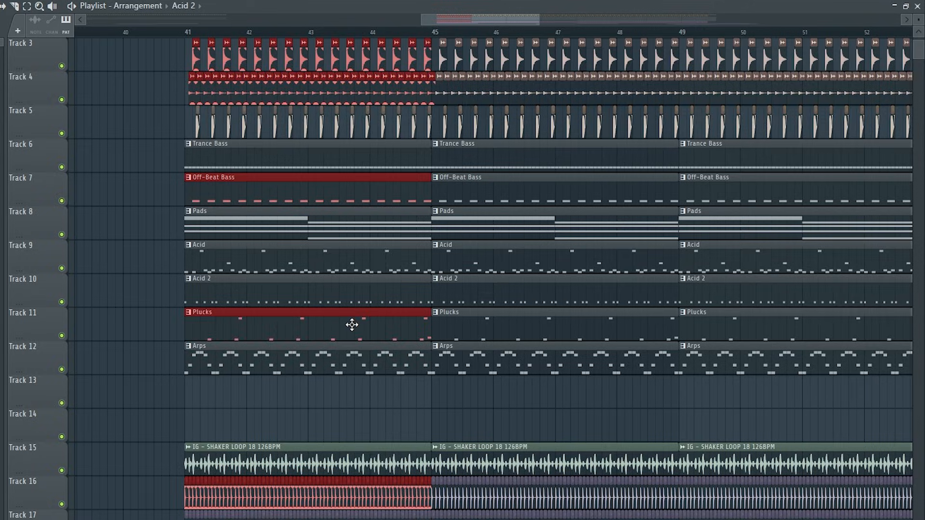
pyautogui.hotkey('ctrl', 'b')
pyautogui.scroll(-5, 352, 324)
pyautogui.moveTo(453, 319); pyautogui.dragTo(154, 318)
pyautogui.scroll(3, 153, 320)
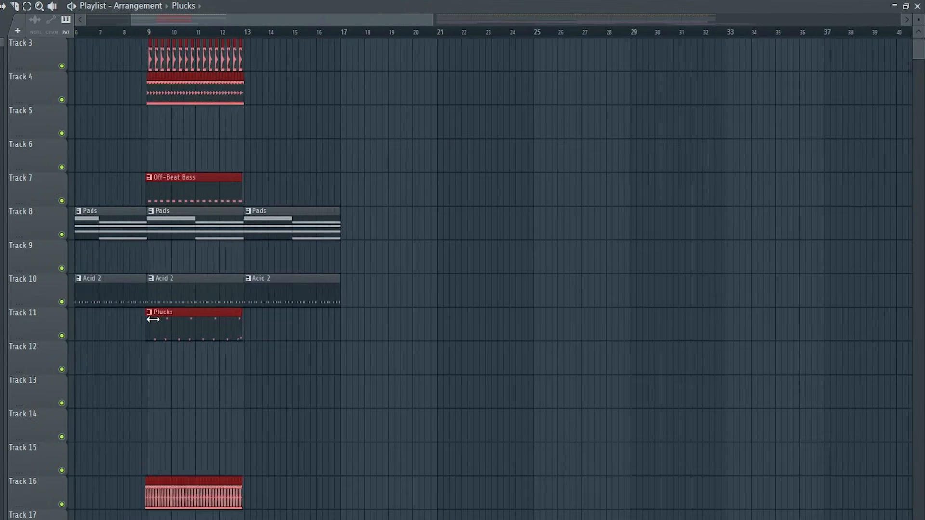
# Duplicate the newly copied drum, Off-Beat Bass and Plucks clips from bars 9 to 12 into bars 13 to 16
pyautogui.scroll(2, 157, 337)
pyautogui.scroll(3, 166, 392)
pyautogui.moveTo(167, 395); pyautogui.dragTo(172, 392)
pyautogui.hotkey('ctrl', 'b')
# Duplicate the drum, Off-Beat Bass, Pads, Acid 2 and Plucks clips of bars 9 to 16 into bars 17 to 24
pyautogui.scroll(-2, 345, 357)
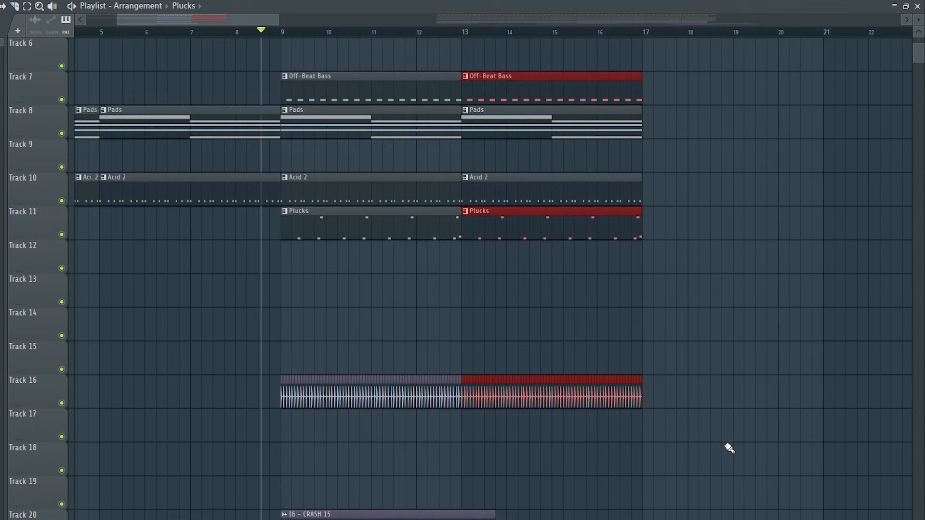
pyautogui.moveTo(731, 448); pyautogui.dragTo(285, 36)
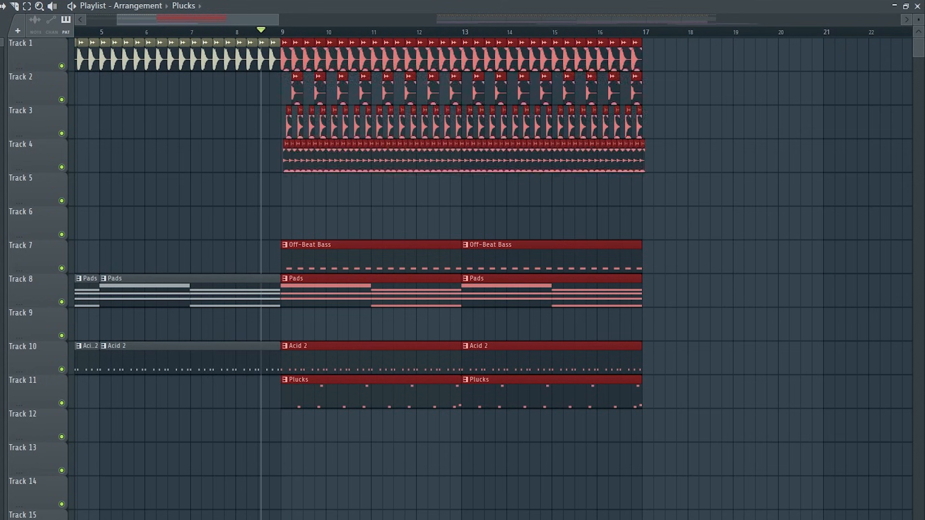
pyautogui.scroll(-3, 487, 368)
pyautogui.scroll(4, 450, 355)
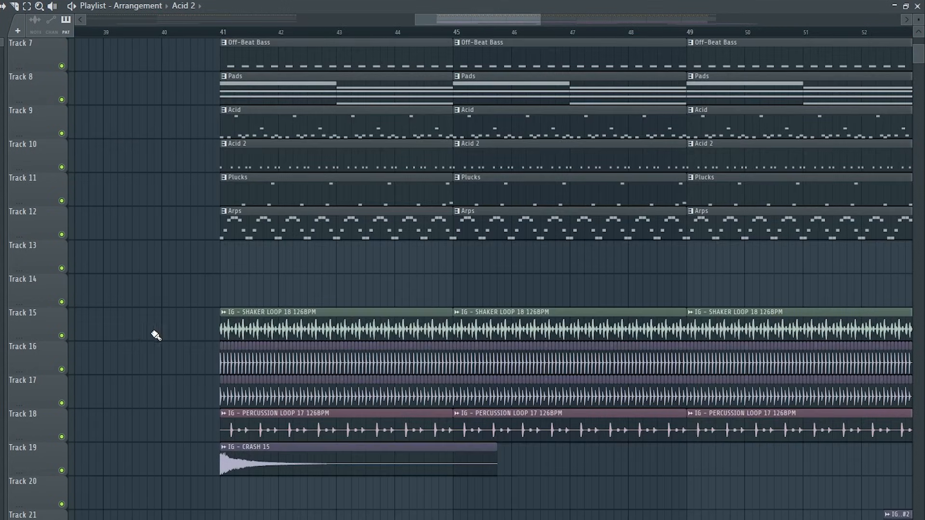
# Copy two repeats of IG - SHAKER LOOP 18 and IG - PERCUSSION LOOP 17 to bars 17 to 24 and deselect them
pyautogui.moveTo(152, 332); pyautogui.dragTo(578, 343)
pyautogui.moveTo(190, 408); pyautogui.dragTo(356, 336)
pyautogui.hotkey('ctrl', 'b')
pyautogui.scroll(-4, 563, 419)
pyautogui.scroll(4, 205, 332)
pyautogui.moveTo(204, 332); pyautogui.dragTo(175, 334)
pyautogui.hotkey('ctrl', 'd')
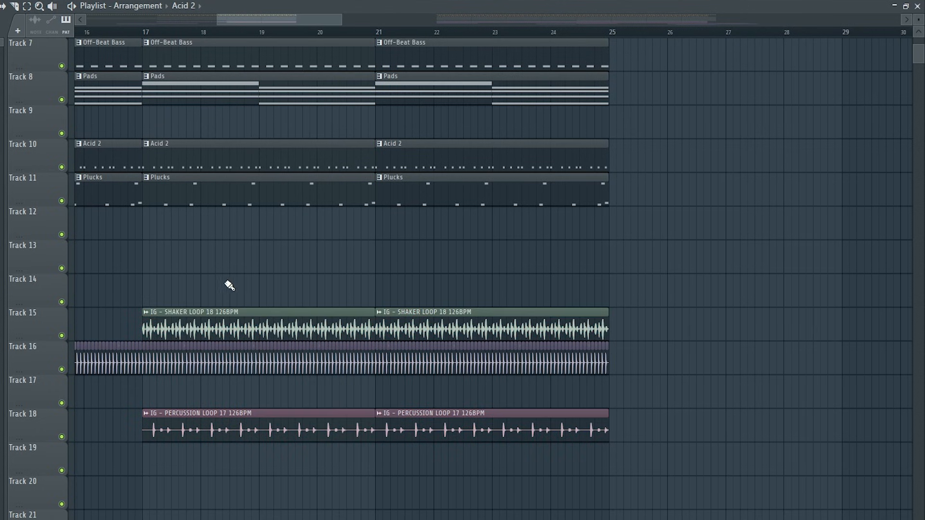
# Copy Suspense Pads to bars 17 and 21 on Track 14, trimming each clip to three bars
pyautogui.scroll(-2, 252, 294)
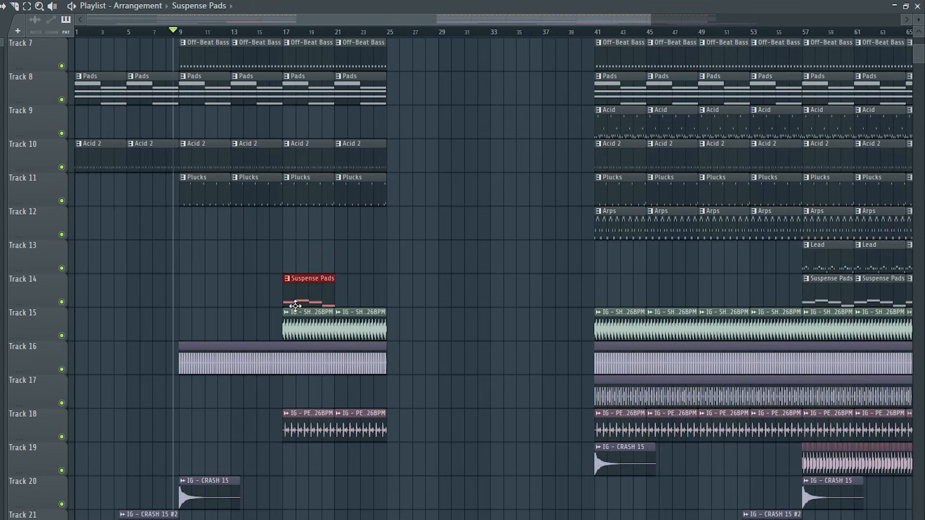
pyautogui.scroll(3, 376, 294)
pyautogui.scroll(-1, 570, 268)
# Duplicate the clips of bars 17 to 24, except the kick and Suspense Pads, into bars 25 to 32
pyautogui.moveTo(695, 474); pyautogui.dragTo(359, 317)
pyautogui.scroll(4, 361, 319)
pyautogui.scroll(-4, 361, 319)
pyautogui.scroll(3, 618, 318)
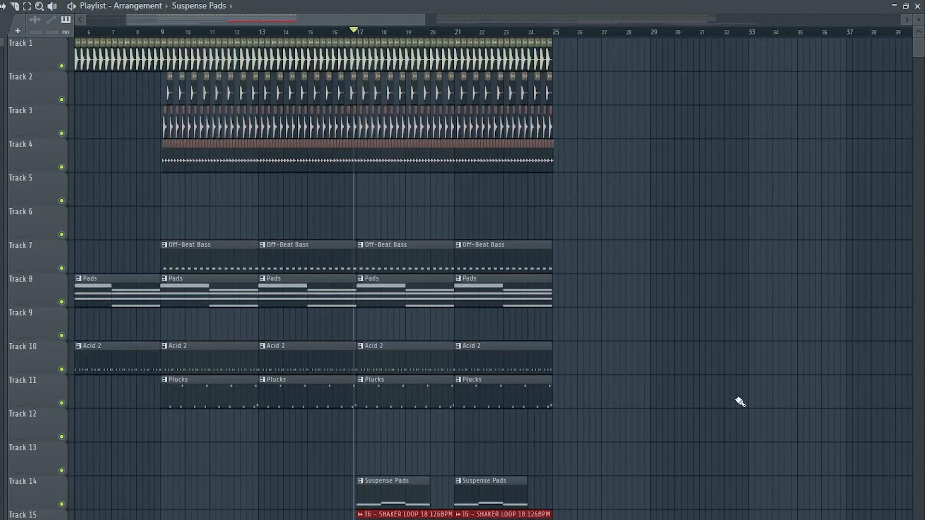
pyautogui.moveTo(734, 440); pyautogui.dragTo(360, 103)
pyautogui.hotkey('ctrl', 'b')
pyautogui.scroll(-3, 344, 371)
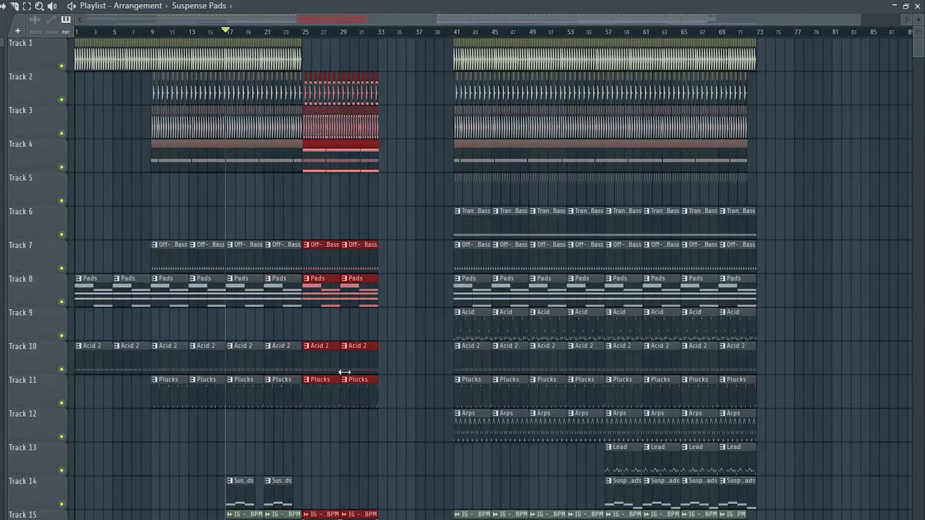
# Duplicate the selected clips of bars 25 to 32 into bars 33 to 40 and deselect them
pyautogui.scroll(6, 345, 347)
pyautogui.click(333, 304)
pyautogui.scroll(-5, 308, 318)
pyautogui.hotkey('ctrl', 'b')
pyautogui.scroll(6, 363, 252)
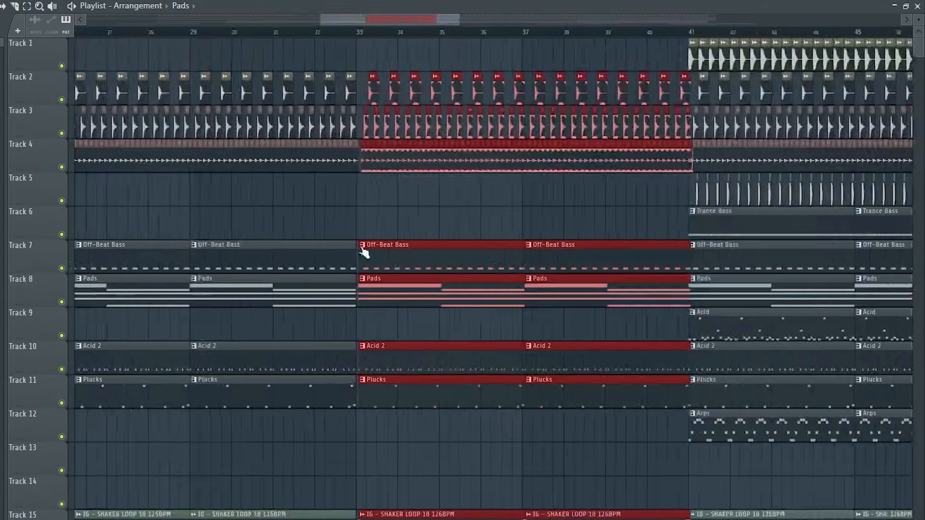
pyautogui.click(376, 265)
# Copy the reversed and normal IG - CRASH 15 pair on Tracks 21 and 20 so that they meet at bar 25
pyautogui.scroll(-7, 371, 280)
pyautogui.scroll(-3, 370, 289)
pyautogui.moveTo(434, 439); pyautogui.dragTo(582, 378)
pyautogui.hotkey('ctrl', 'b')
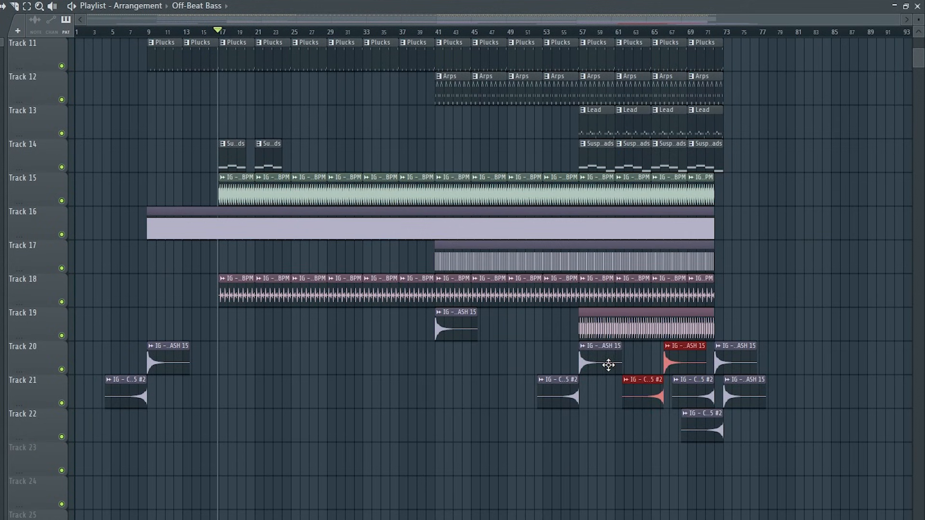
pyautogui.moveTo(329, 375); pyautogui.dragTo(332, 375)
pyautogui.scroll(5, 291, 361)
pyautogui.moveTo(496, 368); pyautogui.dragTo(389, 381)
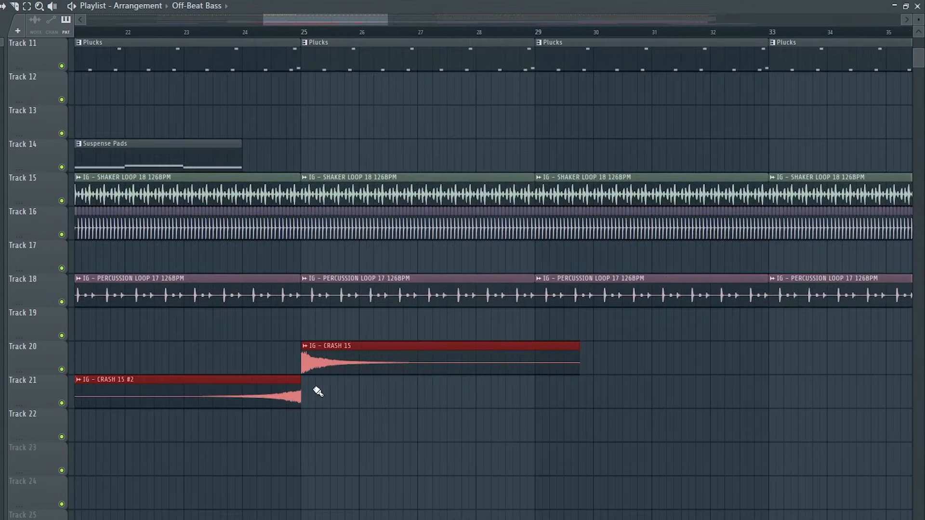
# Place IG - SNARE 26 at bar 33 on Track 23, lower its channel volume and close its settings
pyautogui.scroll(6, 317, 391)
pyautogui.scroll(-8, 373, 369)
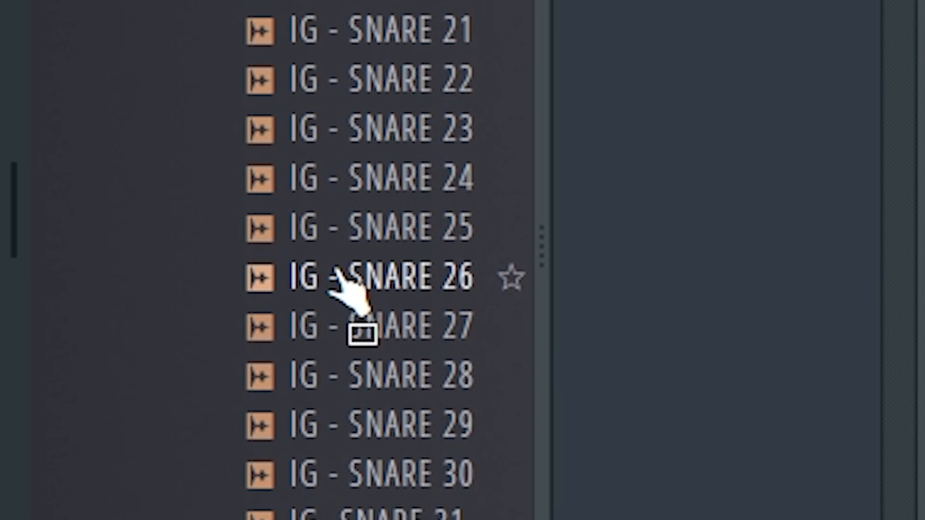
pyautogui.moveTo(335, 270); pyautogui.dragTo(274, 306)
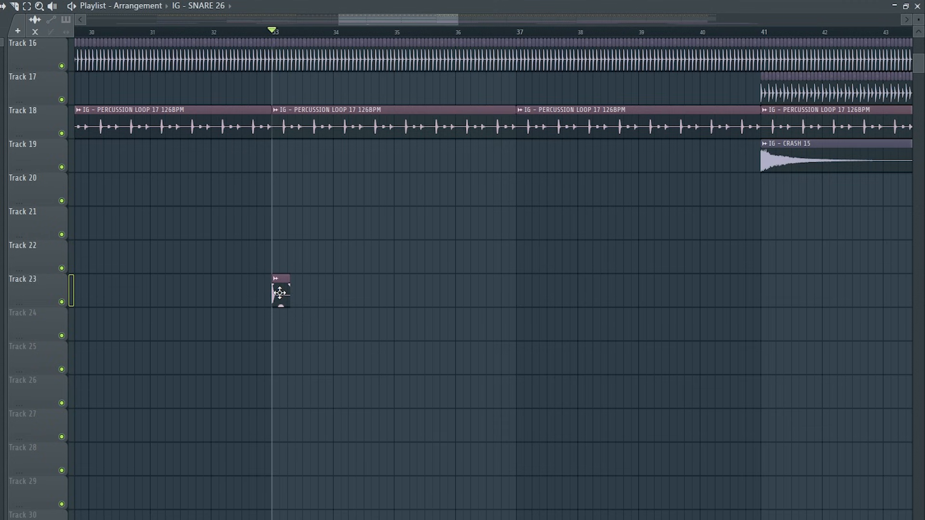
pyautogui.doubleClick(278, 292)
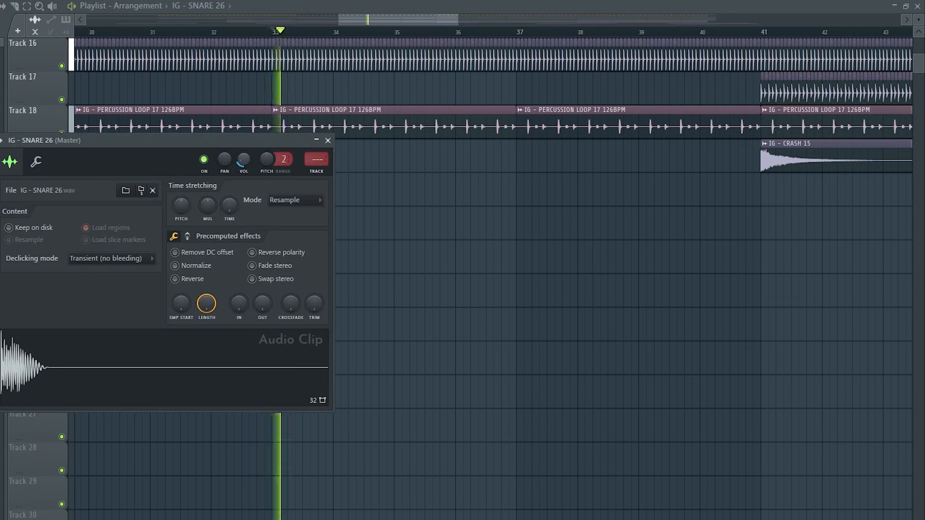
pyautogui.click(328, 140)
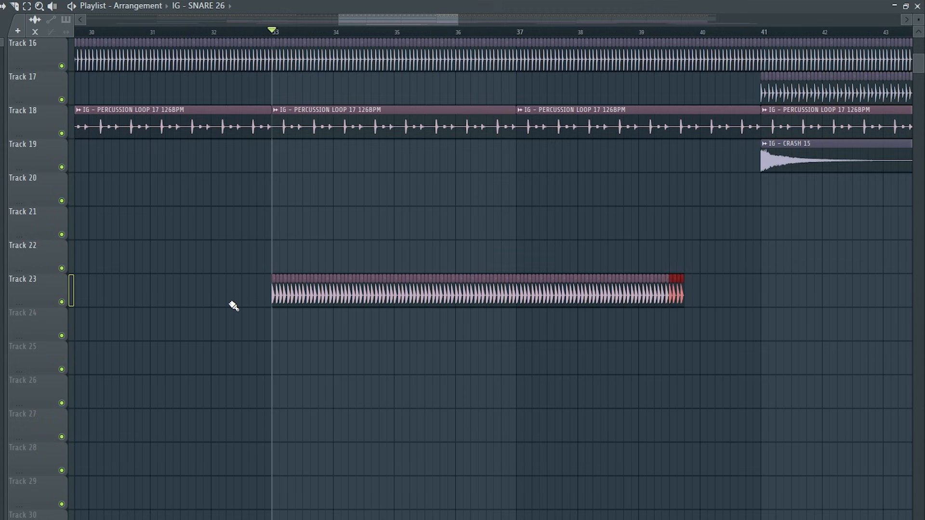
# Extend the IG - SNARE 26 roll up to bar 41 and play it from bar 33
pyautogui.press('space')
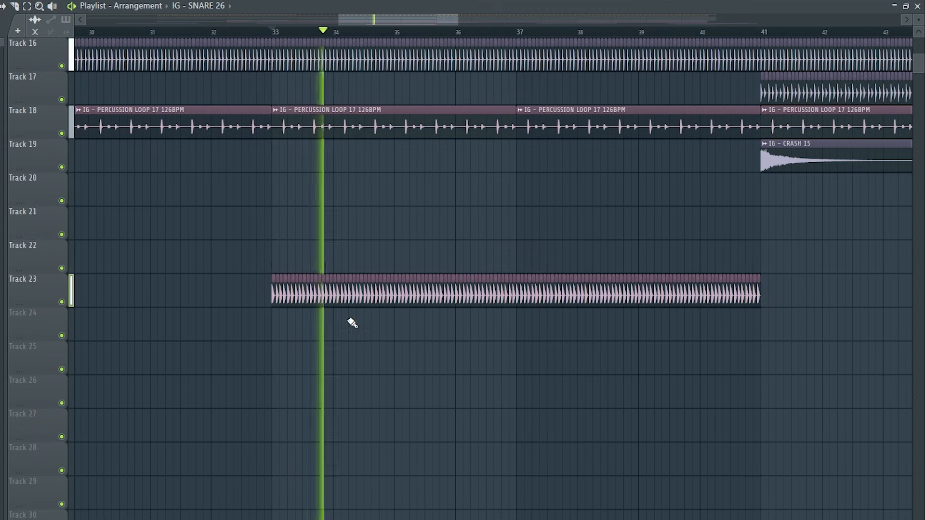
pyautogui.press('space')
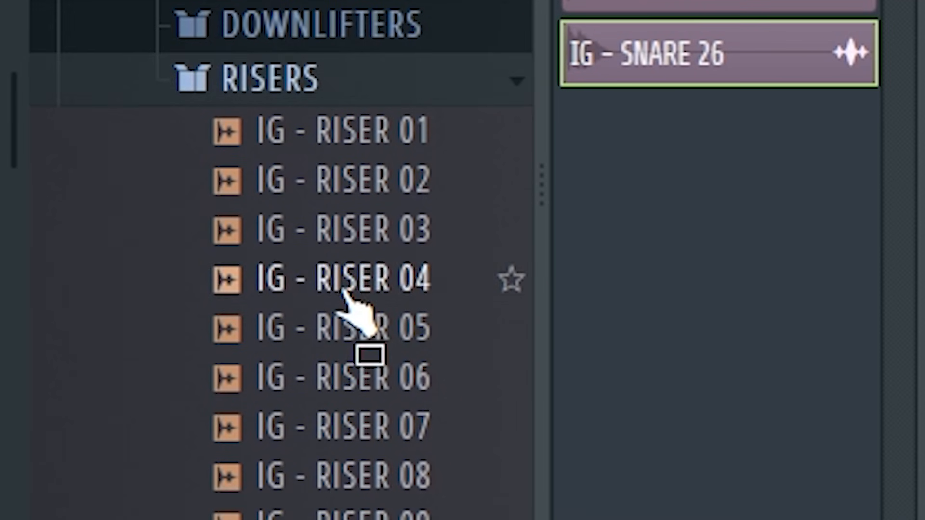
# Place IG - RISER 04 at bar 33 on Track 24, lower its volume and shorten it in Stretch mode to end at bar 41
pyautogui.click(344, 289)
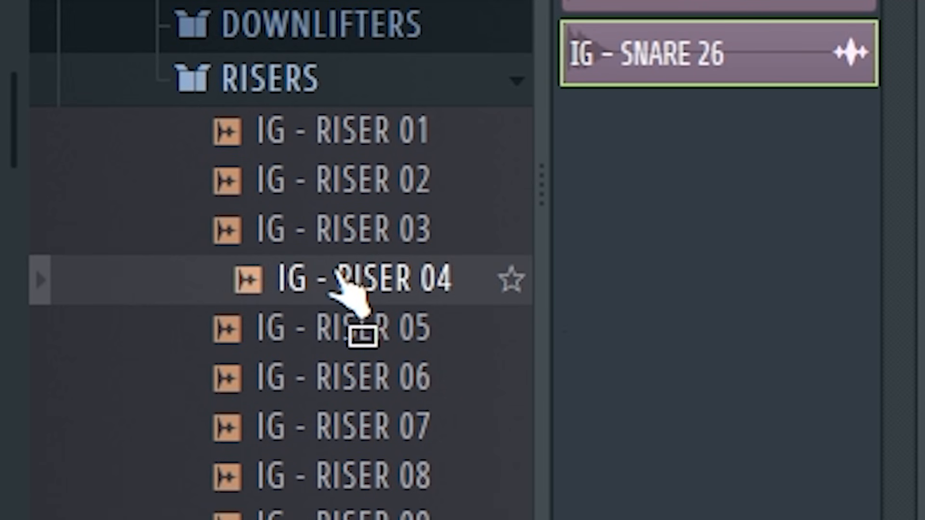
pyautogui.moveTo(340, 282); pyautogui.dragTo(135, 328)
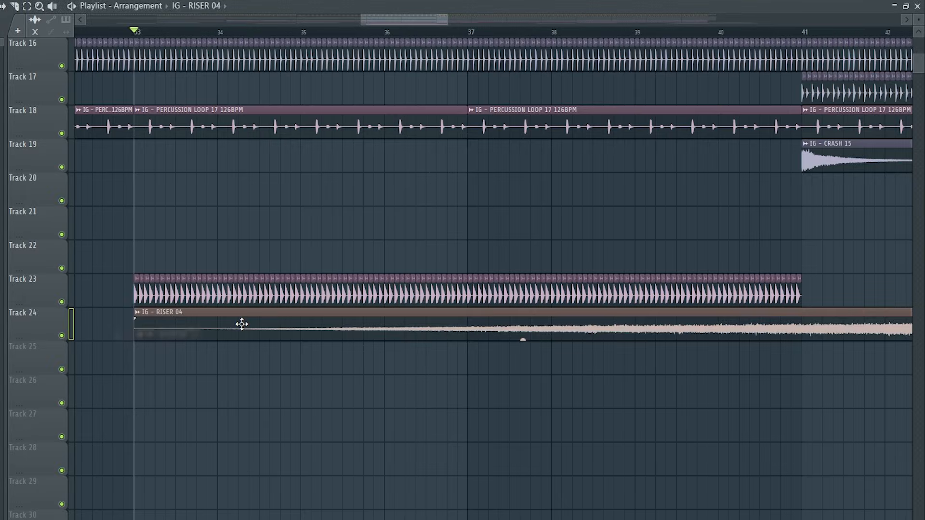
pyautogui.doubleClick(242, 322)
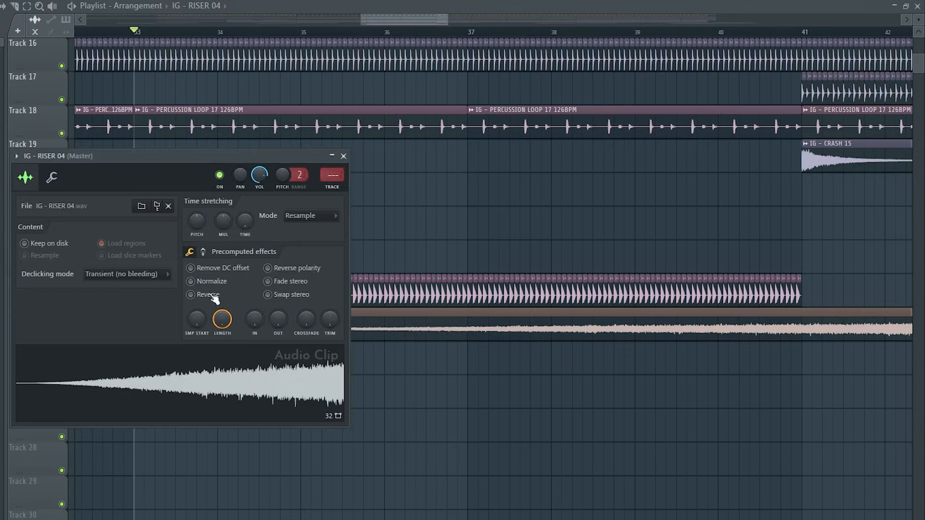
pyautogui.click(303, 217)
pyautogui.click(296, 246)
pyautogui.moveTo(246, 226); pyautogui.dragTo(247, 225)
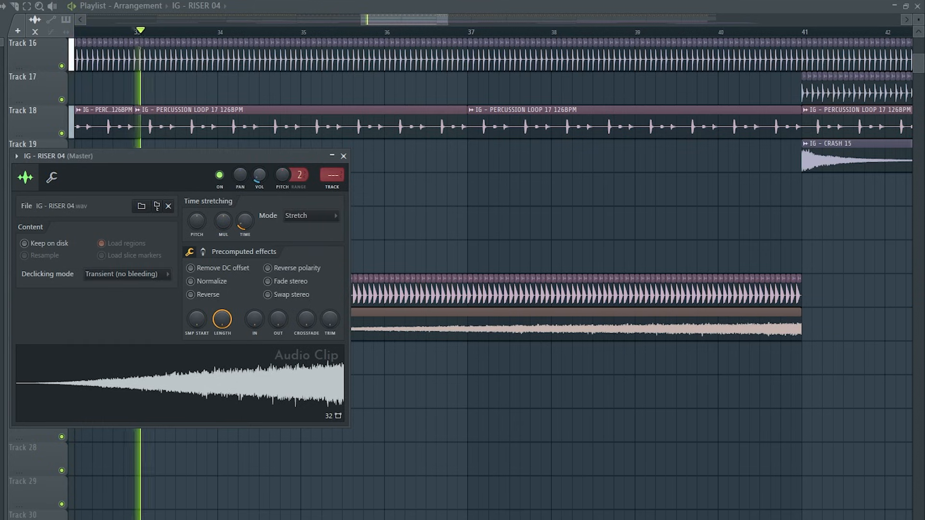
# Play the riser from around bar 38 and place IG - DOWNLIFTER 05 at bar 41 on Track 25
pyautogui.click(588, 32)
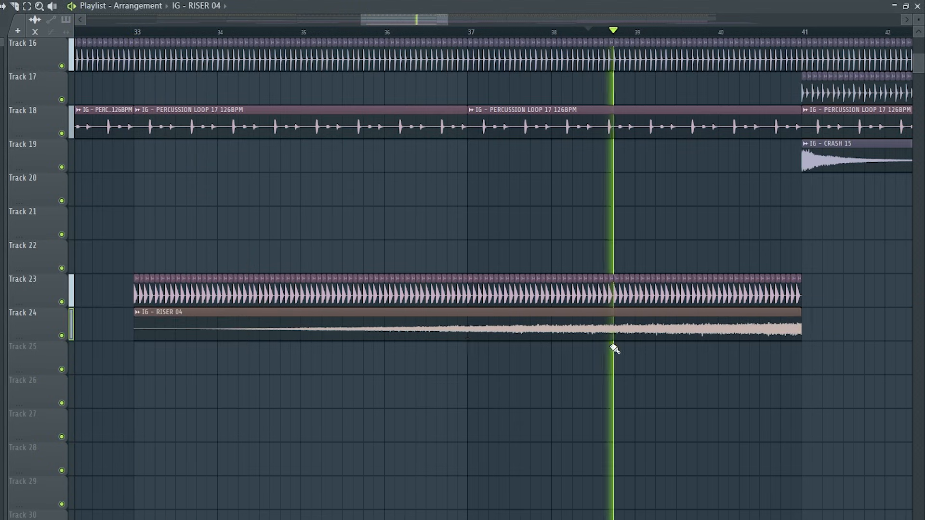
pyautogui.doubleClick(586, 319)
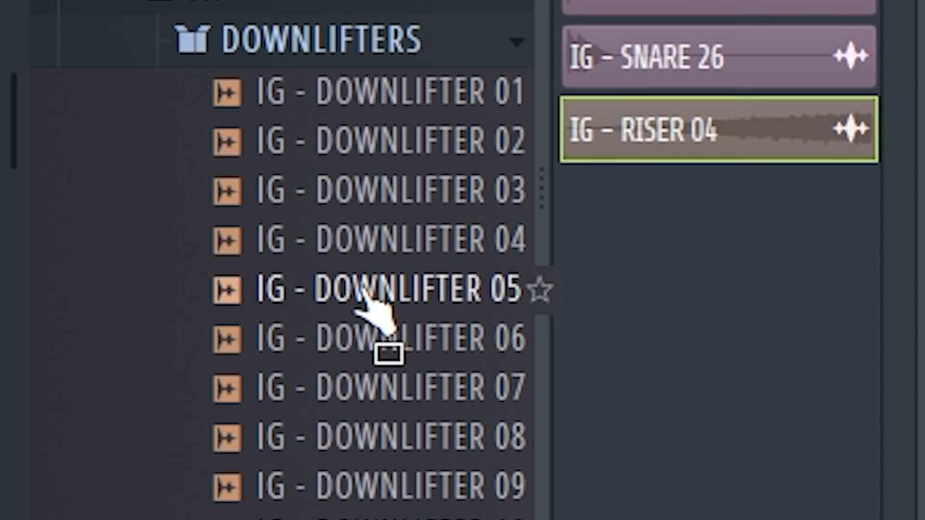
pyautogui.moveTo(376, 310); pyautogui.dragTo(231, 283)
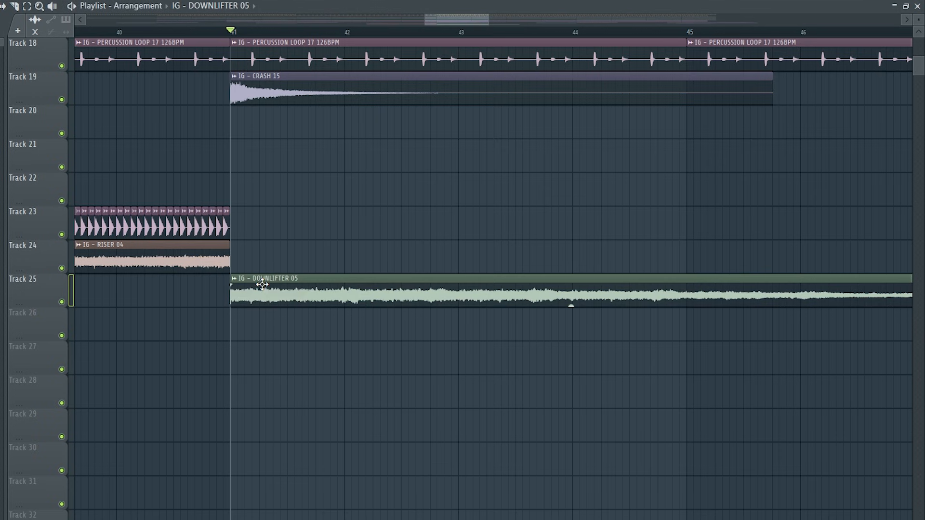
# Shorten IG - DOWNLIFTER 05 in Stretch mode to end at bar 49, lower its volume, play it and close its settings
pyautogui.doubleClick(232, 277)
pyautogui.scroll(-4, 665, 242)
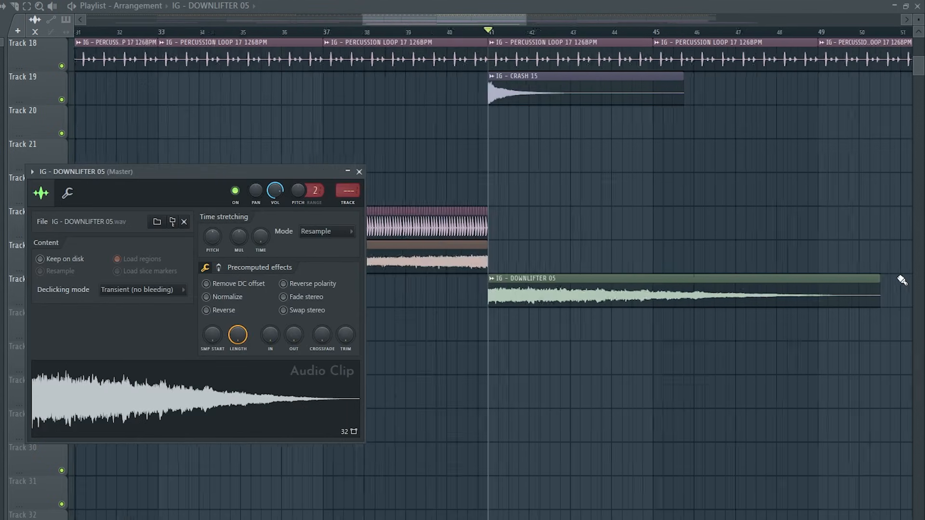
pyautogui.click(317, 233)
pyautogui.click(317, 262)
pyautogui.moveTo(260, 240); pyautogui.dragTo(259, 247)
pyautogui.moveTo(277, 192); pyautogui.dragTo(276, 212)
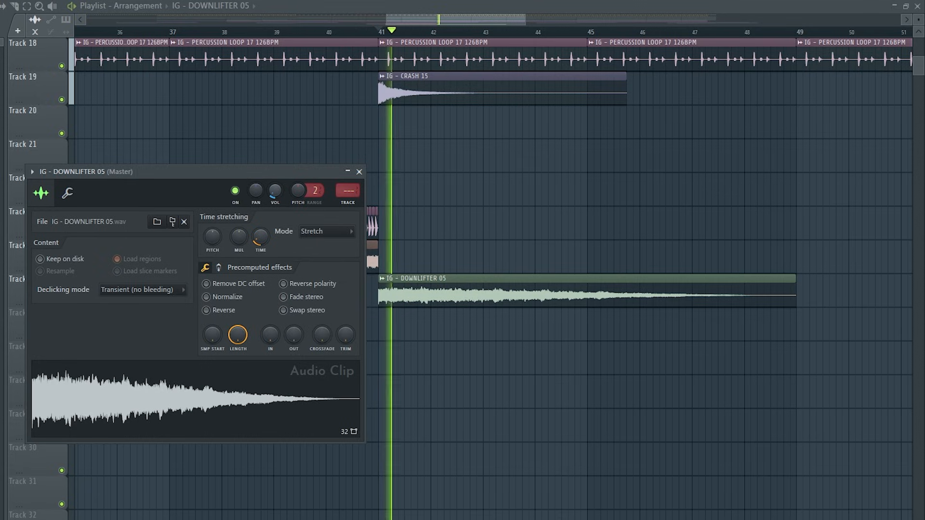
pyautogui.press('space')
pyautogui.press('space')
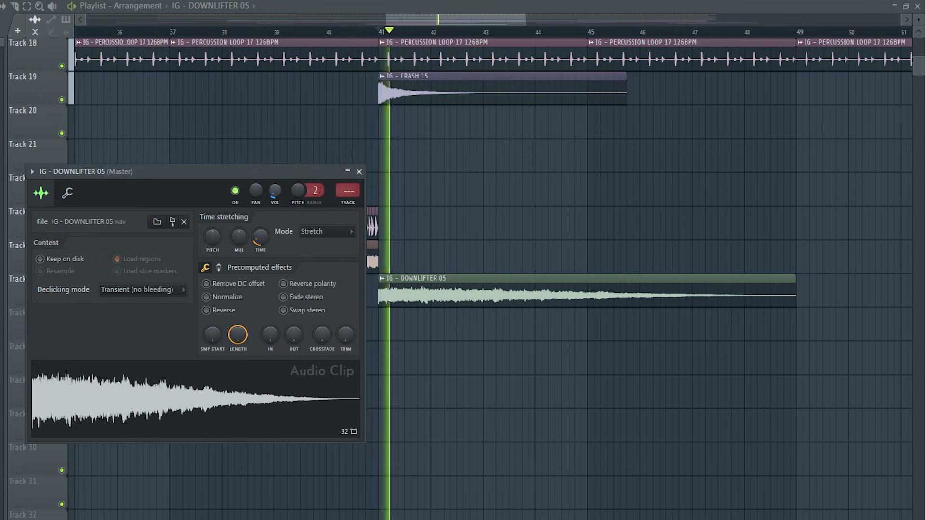
pyautogui.click(358, 172)
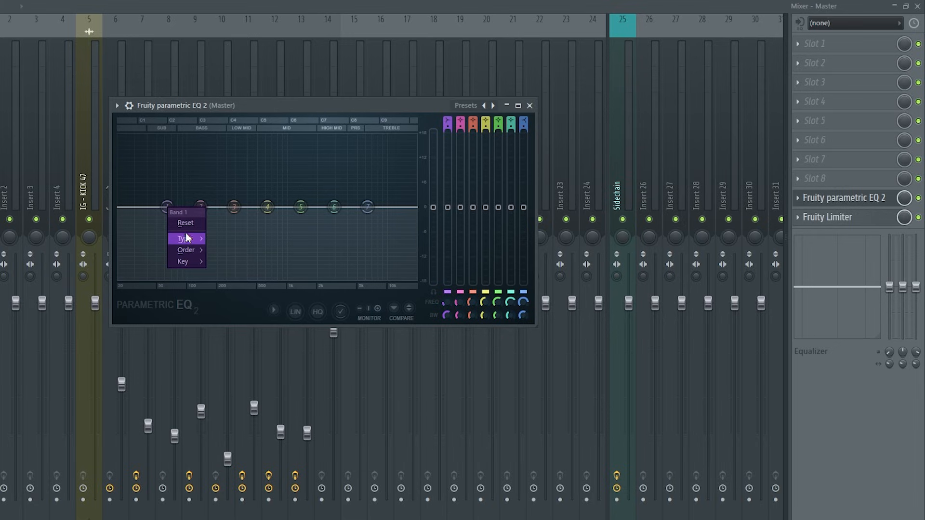
# Make band 1 of the Master's Fruity parametric EQ 2 a high-pass at minimum frequency and create an automation clip for that frequency
pyautogui.moveTo(186, 233)
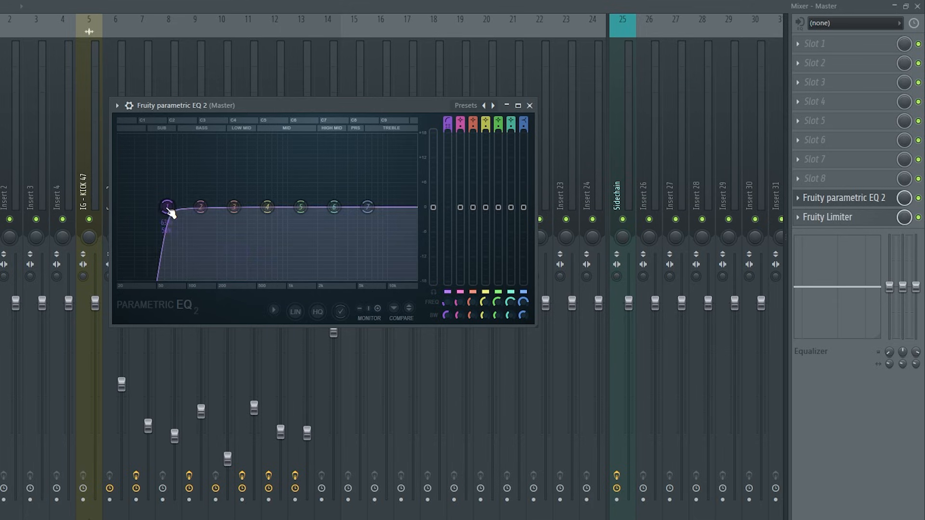
pyautogui.rightClick(455, 302)
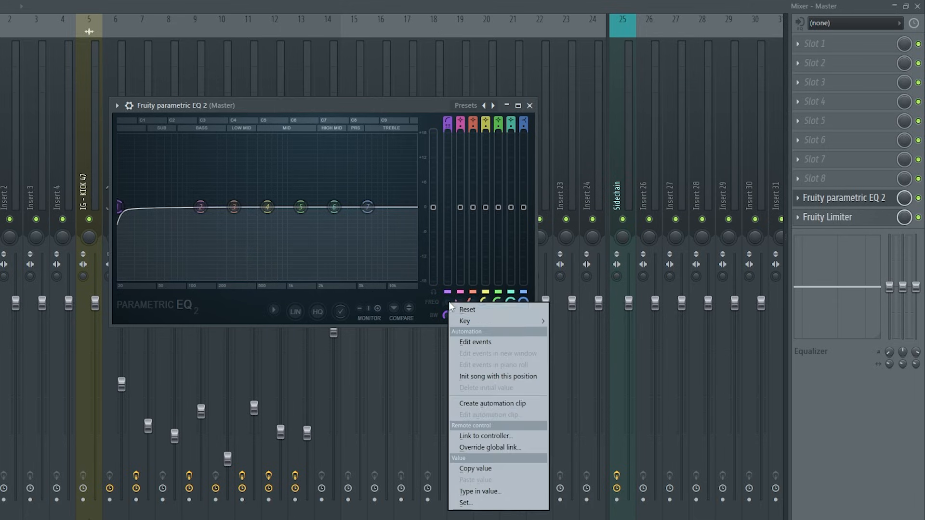
pyautogui.click(485, 404)
# Shape the band 1 frequency automation to rise from bar 33 to bar 41 and drop back there, and play the result
pyautogui.scroll(3, 716, 398)
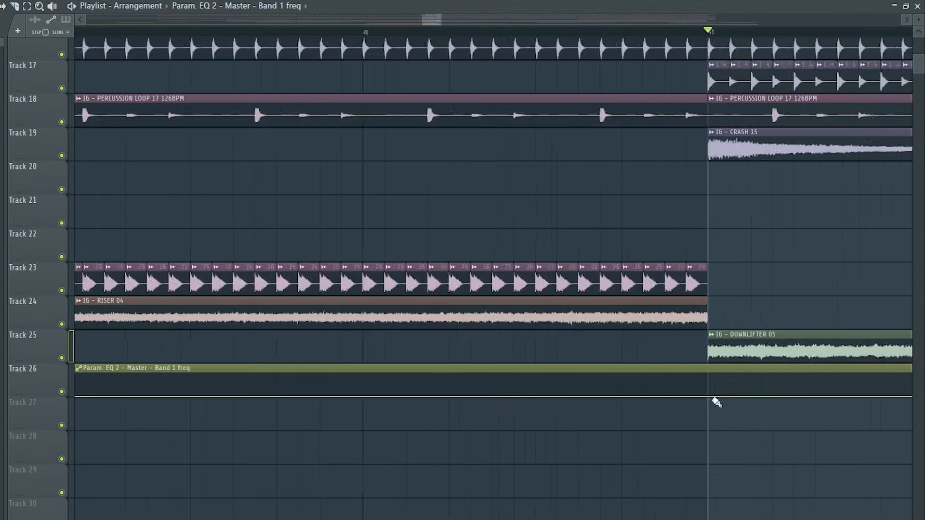
pyautogui.moveTo(709, 384); pyautogui.dragTo(704, 386)
pyautogui.rightClick(710, 396)
pyautogui.scroll(-6, 655, 215)
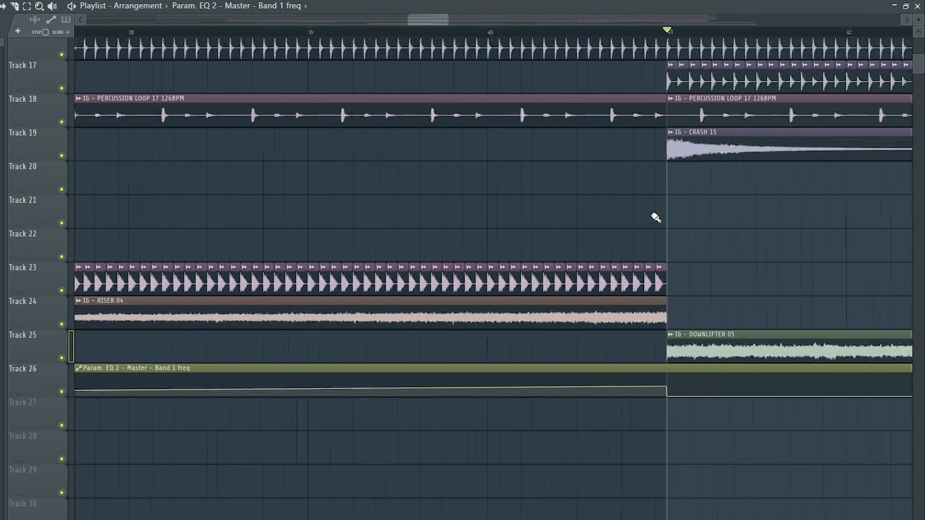
pyautogui.click(437, 32)
pyautogui.press('space')
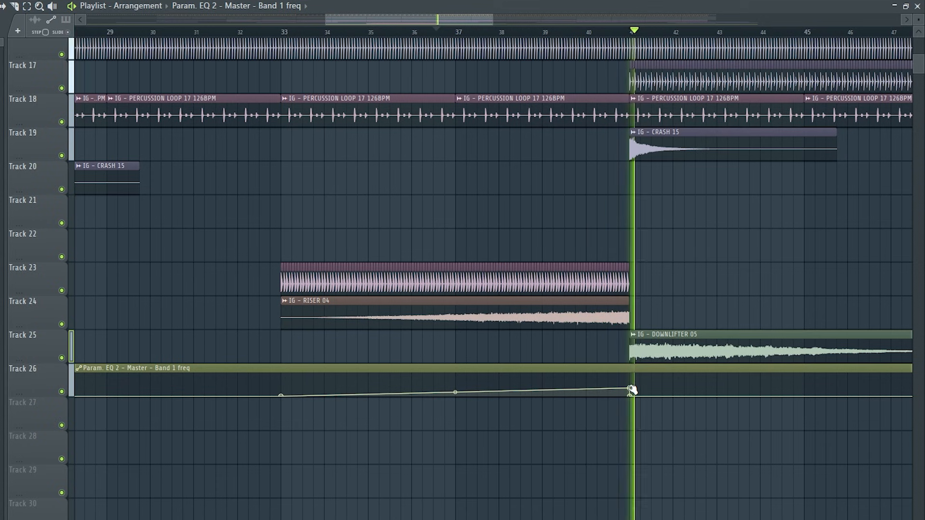
pyautogui.press('space')
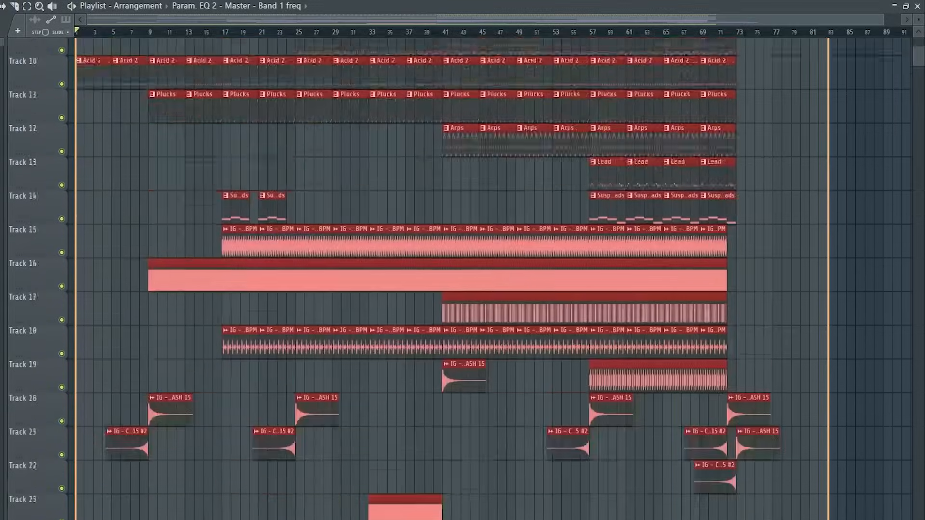
# Duplicate the whole arrangement and align the copy to start at bar 73
pyautogui.scroll(4, 493, 276)
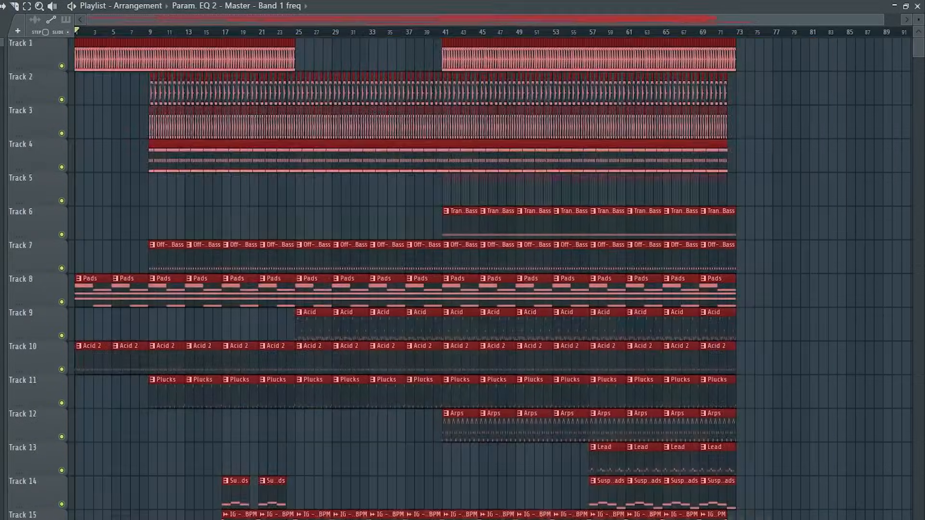
pyautogui.hotkey('ctrl', 'b')
pyautogui.scroll(5, 25, 316)
pyautogui.moveTo(507, 290); pyautogui.dragTo(268, 290)
pyautogui.scroll(8, 268, 291)
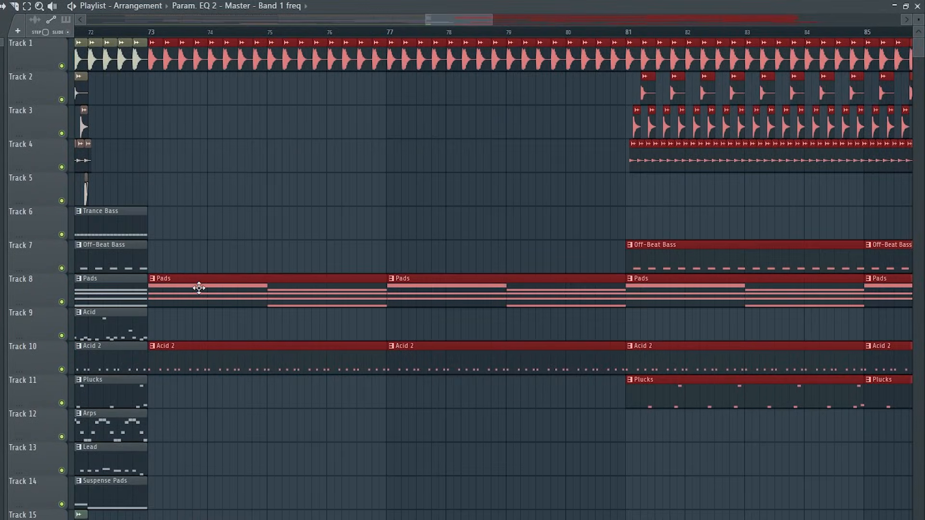
pyautogui.scroll(-8, 271, 297)
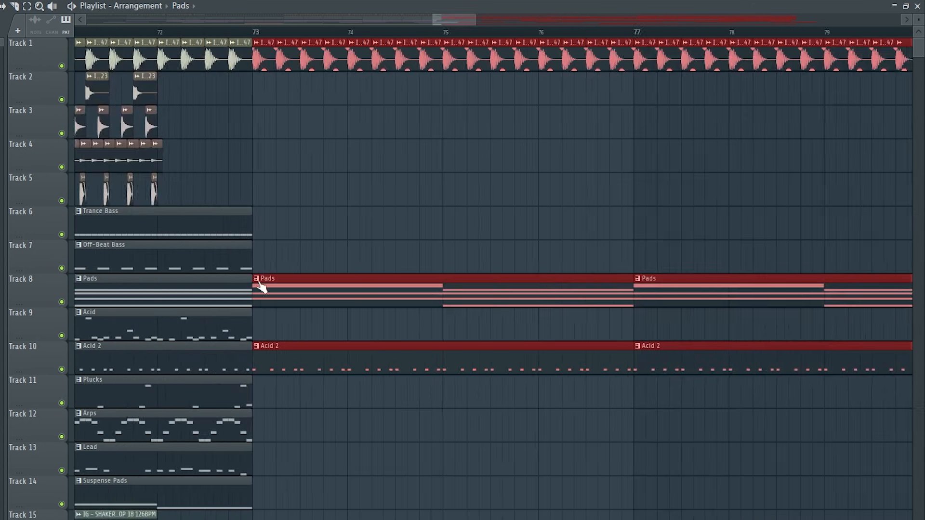
# Fill bars 73 to 81 with Off-Beat Bass and bars 73 to 97 with Trance Bass
pyautogui.moveTo(304, 256); pyautogui.dragTo(206, 231)
pyautogui.hotkey('ctrl', 'b')
pyautogui.hotkey('ctrl', 'b')
pyautogui.moveTo(544, 212); pyautogui.dragTo(318, 195)
pyautogui.hotkey('ctrl', 'b')
pyautogui.hotkey('ctrl', 'b')
# Copy the last four bars of the clap and percussion clips on Tracks 2 to 4 to start at bar 73
pyautogui.scroll(-1, 310, 208)
pyautogui.scroll(3, 309, 208)
pyautogui.moveTo(327, 161); pyautogui.dragTo(155, 86)
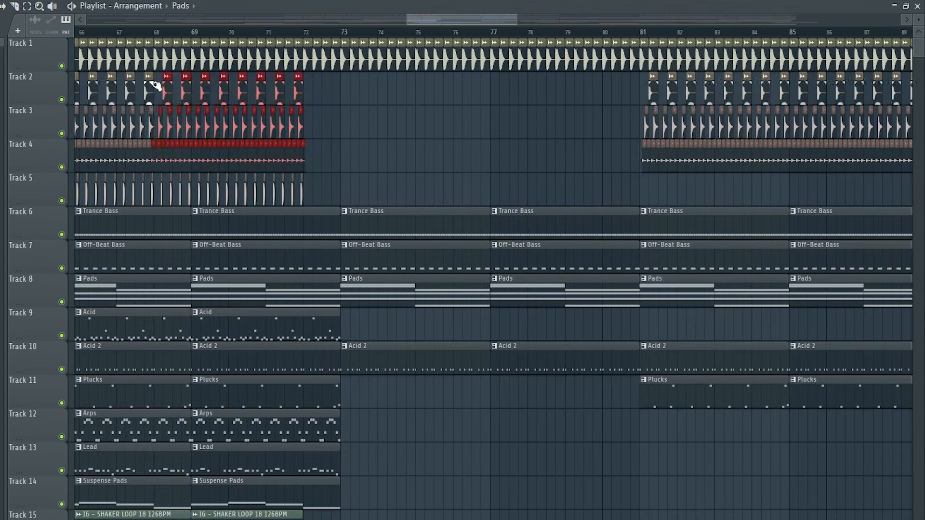
pyautogui.scroll(5, 151, 100)
pyautogui.scroll(-4, 159, 100)
pyautogui.hotkey('ctrl', 'b')
pyautogui.scroll(3, 340, 143)
pyautogui.scroll(3, 344, 145)
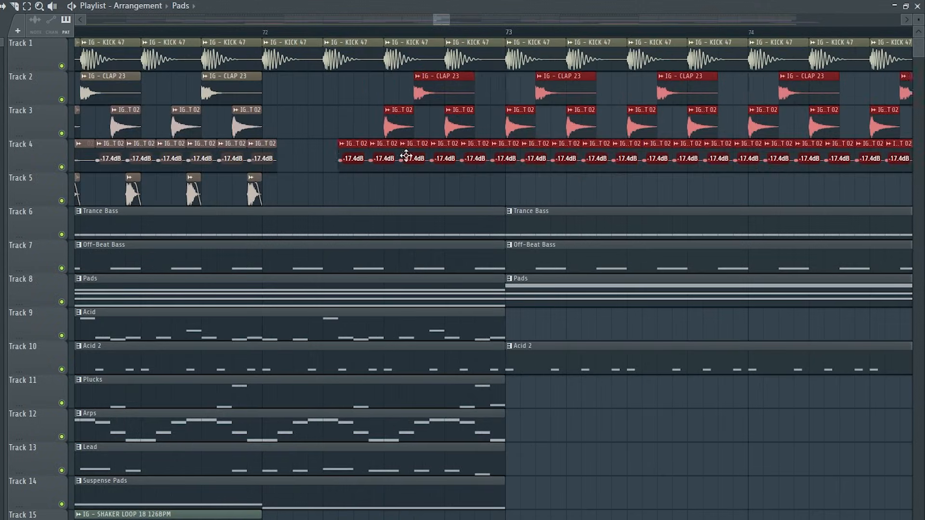
pyautogui.rightClick(506, 162)
pyautogui.scroll(-6, 505, 160)
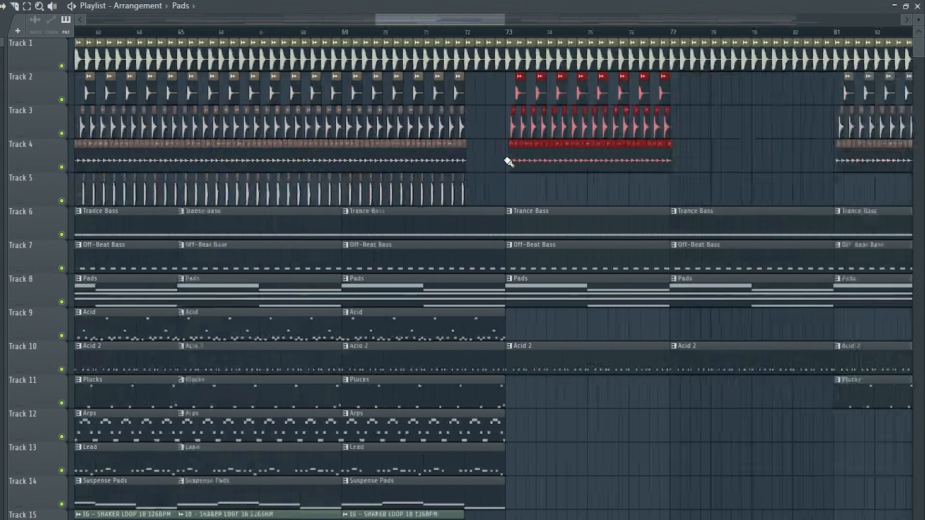
# Duplicate the copied clips on Tracks 2 to 4 to fill bars 77 to 81
pyautogui.scroll(3, 741, 126)
pyautogui.hotkey('ctrl', 'b')
pyautogui.scroll(6, 536, 145)
pyautogui.scroll(-6, 448, 138)
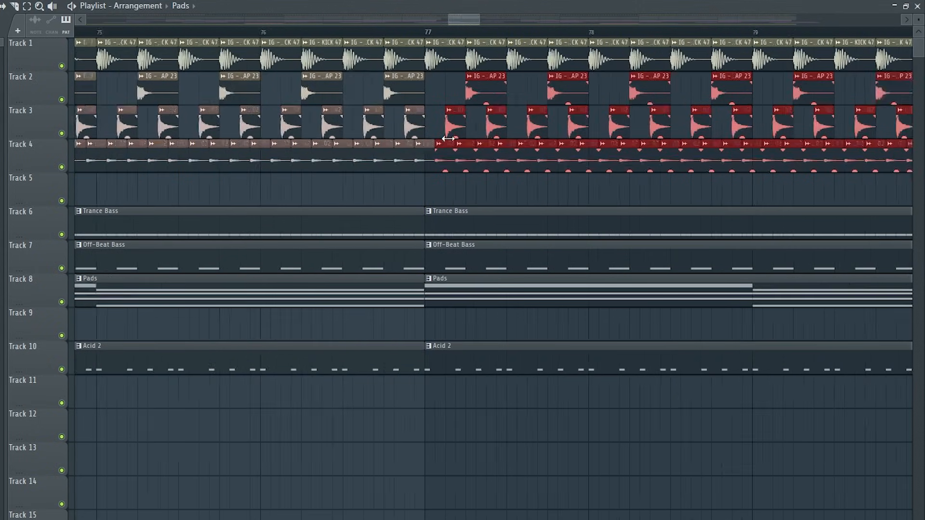
# Copy the clips on Track 16 to start at bar 73 and fill the gap up to bar 81
pyautogui.scroll(-2, 448, 193)
pyautogui.moveTo(355, 462); pyautogui.dragTo(386, 427)
pyautogui.scroll(5, 680, 423)
pyautogui.scroll(-5, 680, 423)
pyautogui.hotkey('ctrl', 'b')
pyautogui.scroll(3, 293, 423)
pyautogui.scroll(3, 295, 423)
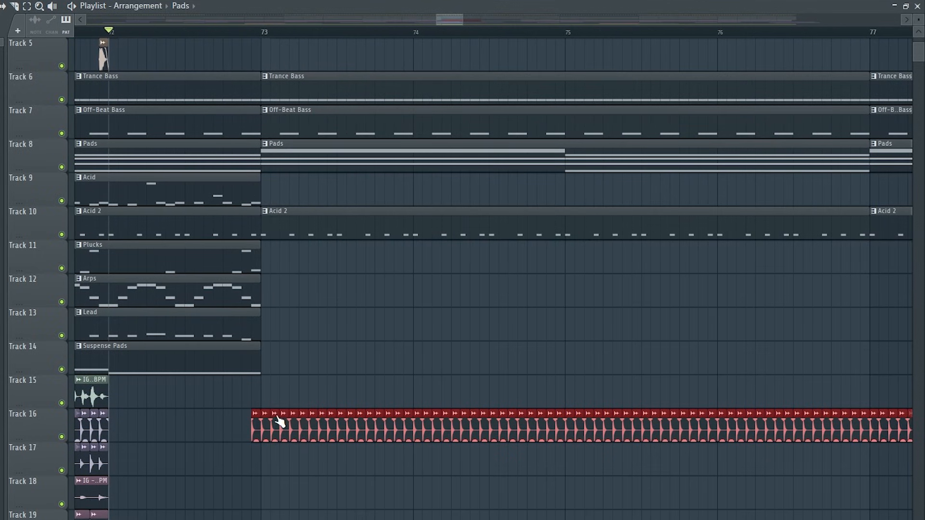
pyautogui.moveTo(285, 430); pyautogui.dragTo(292, 429)
pyautogui.scroll(-6, 297, 428)
pyautogui.scroll(4, 220, 289)
pyautogui.scroll(3, 433, 222)
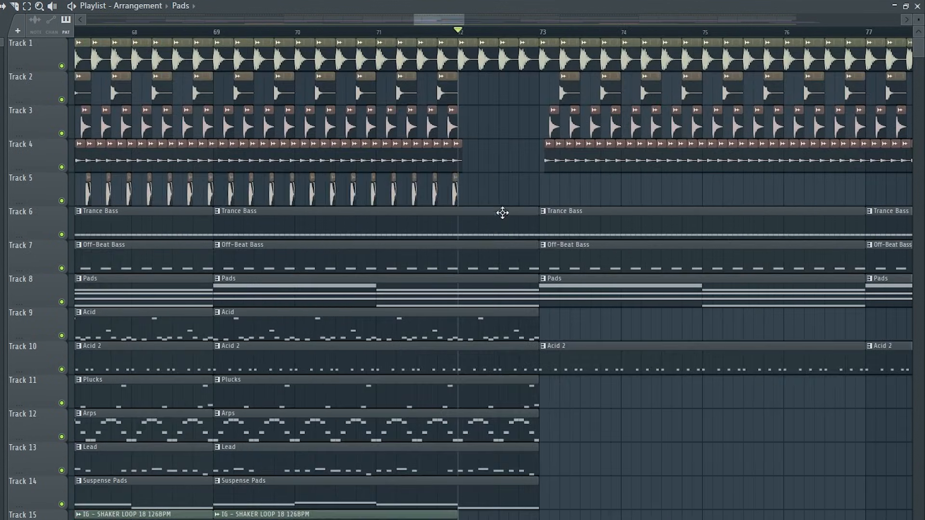
# Copy the last four bars of the clips on Tracks 5 and 17 to start at bar 81
pyautogui.moveTo(499, 204); pyautogui.dragTo(151, 190)
pyautogui.scroll(-5, 247, 197)
pyautogui.moveTo(496, 426); pyautogui.dragTo(130, 418)
pyautogui.scroll(3, 129, 417)
pyautogui.scroll(-8, 130, 407)
pyautogui.hotkey('ctrl', 'b')
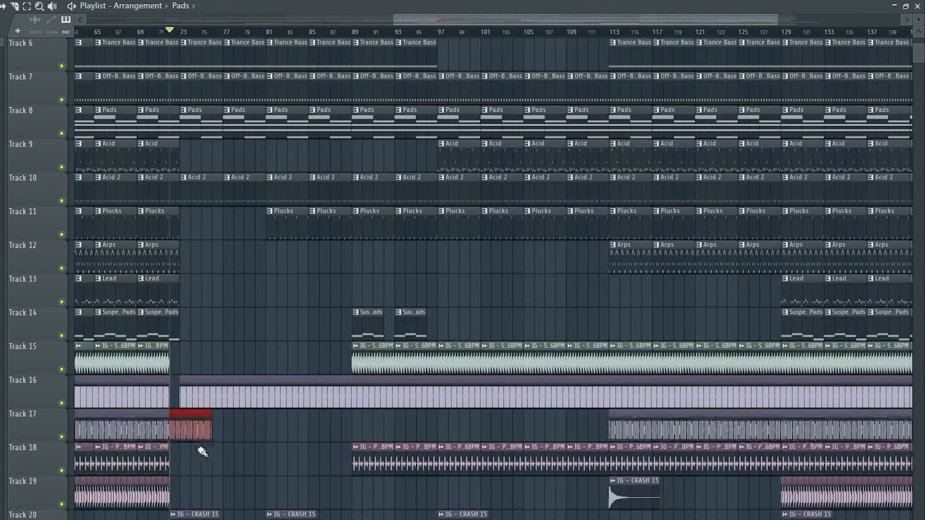
pyautogui.moveTo(202, 426); pyautogui.dragTo(284, 409)
pyautogui.scroll(6, 277, 407)
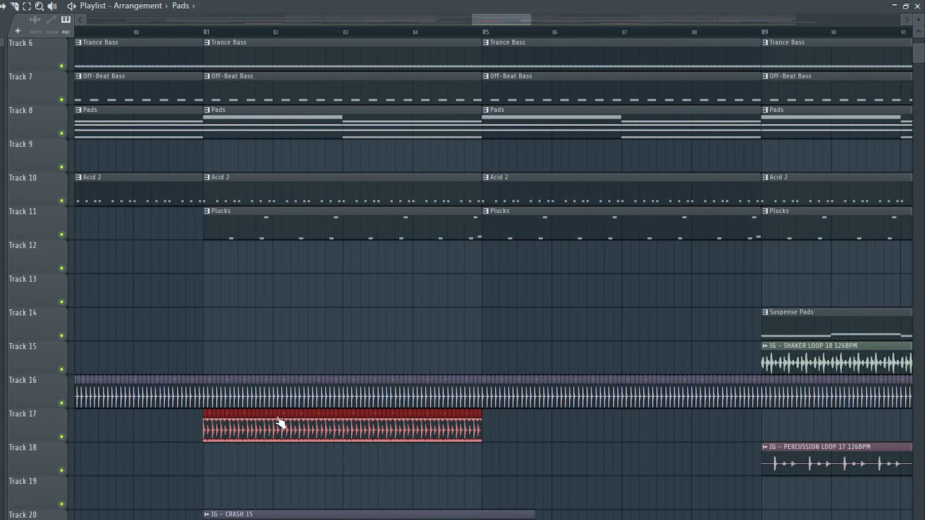
pyautogui.scroll(1, 279, 422)
pyautogui.scroll(-1, 284, 409)
# Duplicate the four-bar clips on Tracks 5 and 17 until they fill the gap up to bar 113
pyautogui.scroll(-7, 401, 396)
pyautogui.hotkey('ctrl', 'b')
pyautogui.hotkey('ctrl', 'b')
pyautogui.hotkey('ctrl', 'b')
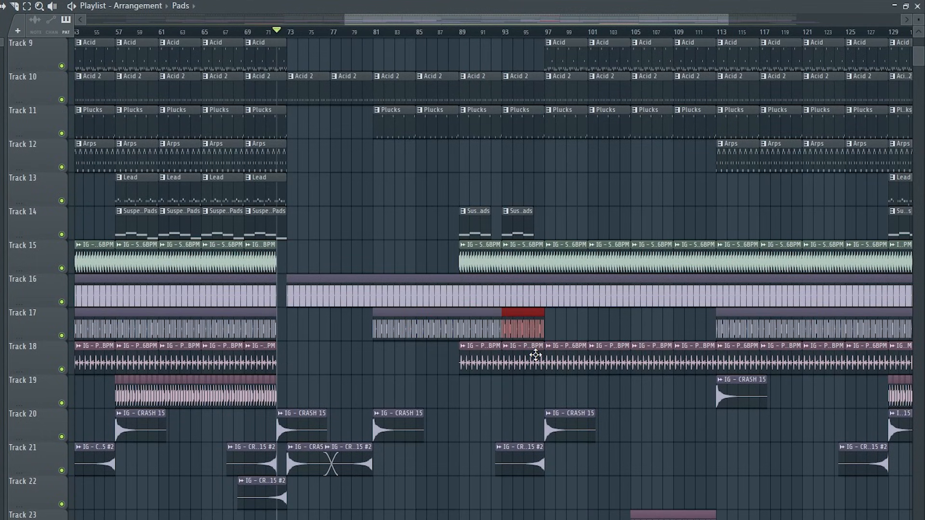
pyautogui.scroll(3, 525, 340)
pyautogui.scroll(2, 496, 300)
pyautogui.hotkey('ctrl', 'b')
pyautogui.hotkey('ctrl', 'b')
pyautogui.hotkey('ctrl', 'b')
pyautogui.hotkey('ctrl', 'b')
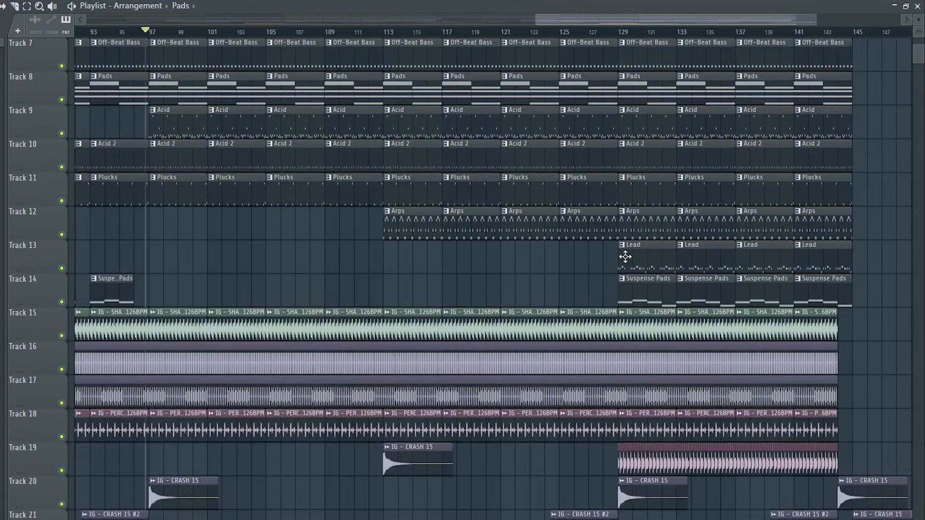
# Place a Lead clip in bar 113 on Track 13 and trim both ends down to a short two-note fragment
pyautogui.click(625, 256)
pyautogui.scroll(5, 380, 270)
pyautogui.click(394, 270)
pyautogui.moveTo(394, 270); pyautogui.dragTo(407, 271)
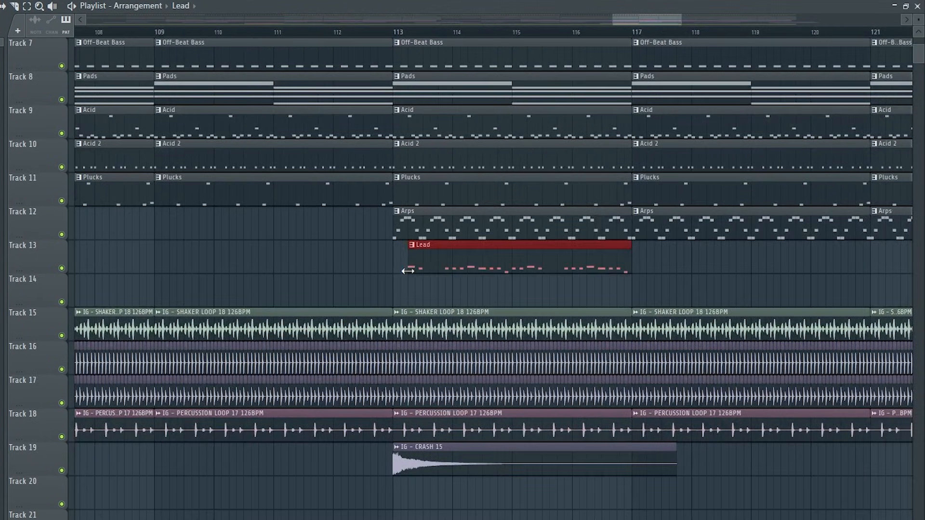
pyautogui.moveTo(628, 243); pyautogui.dragTo(421, 265)
pyautogui.scroll(3, 422, 266)
# Repeat the Lead fragment once per bar on Track 13 from bar 113 to bar 129
pyautogui.moveTo(362, 35); pyautogui.dragTo(282, 36)
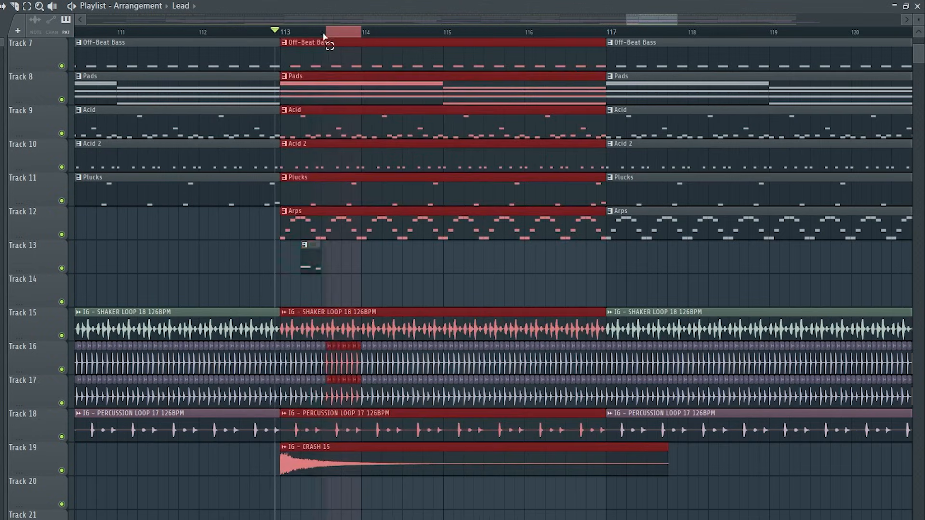
pyautogui.moveTo(358, 255); pyautogui.dragTo(299, 261)
pyautogui.scroll(-3, 299, 262)
pyautogui.hotkey('ctrl', 'b')
pyautogui.hotkey('ctrl', 'b')
pyautogui.hotkey('ctrl', 'b')
pyautogui.hotkey('ctrl', 'b')
pyautogui.hotkey('ctrl', 'b')
pyautogui.hotkey('ctrl', 'b')
pyautogui.hotkey('ctrl', 'b')
pyautogui.hotkey('ctrl', 'b')
pyautogui.hotkey('ctrl', 'b')
pyautogui.hotkey('ctrl', 'b')
pyautogui.hotkey('ctrl', 'b')
pyautogui.hotkey('ctrl', 'b')
pyautogui.hotkey('ctrl', 'b')
pyautogui.hotkey('ctrl', 'b')
pyautogui.hotkey('ctrl', 'b')
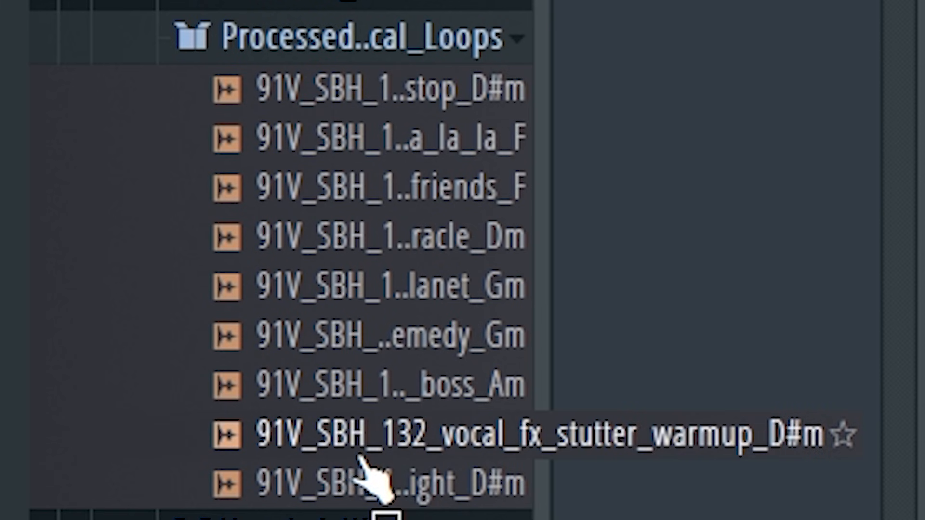
# Place 91V_SBH_130_vocal_fx_stutter_oracle_Dm at bar 73 on Track 26 and shorten it in Stretch mode to end at bar 77
pyautogui.click(375, 241)
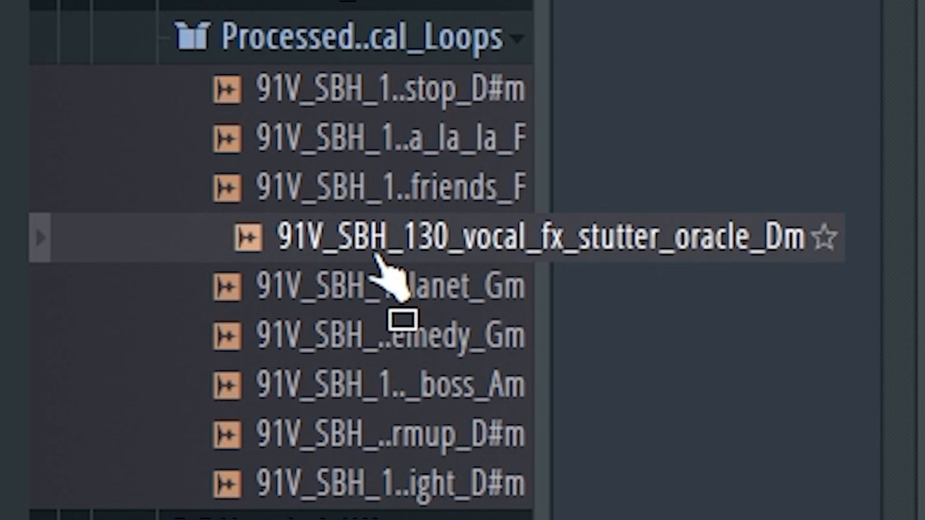
pyautogui.moveTo(377, 256); pyautogui.dragTo(135, 397)
pyautogui.doubleClick(389, 391)
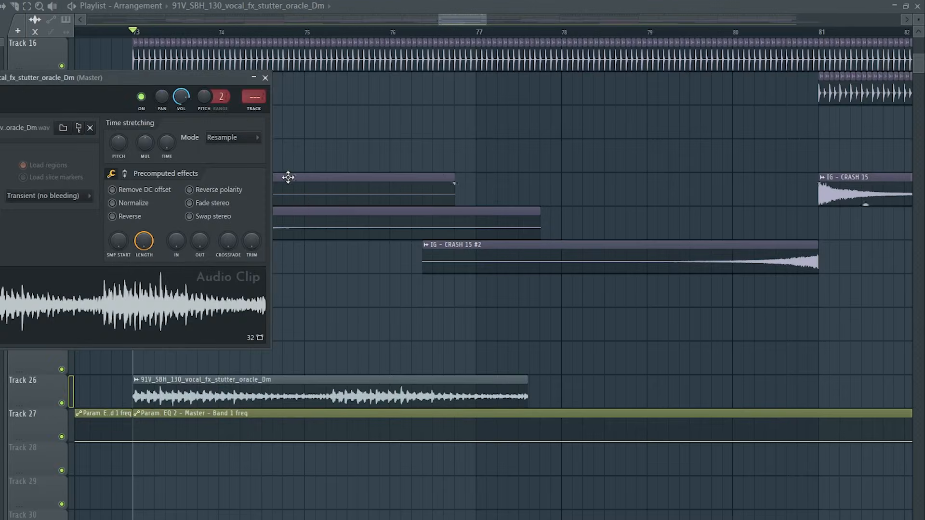
pyautogui.click(248, 140)
pyautogui.click(236, 167)
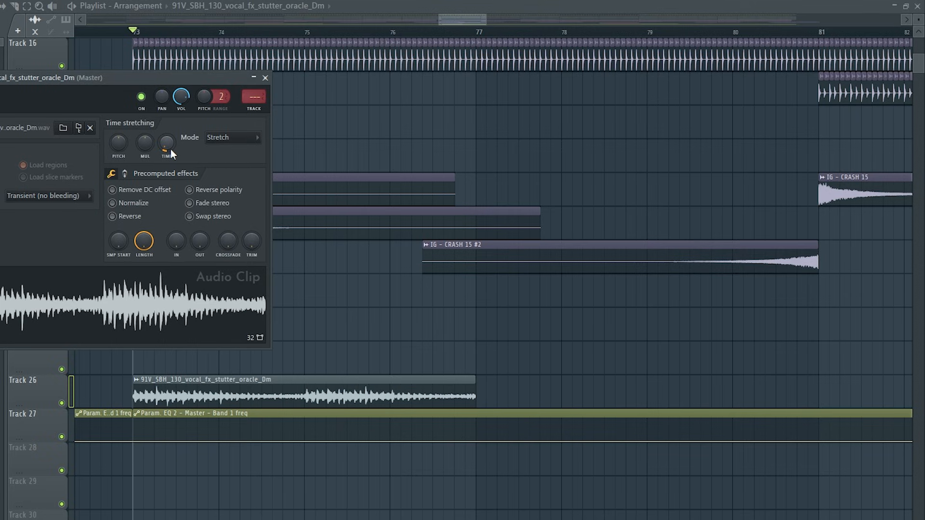
# Play the vocal stutter from bar 73, lower its channel volume and close its settings
pyautogui.press('space')
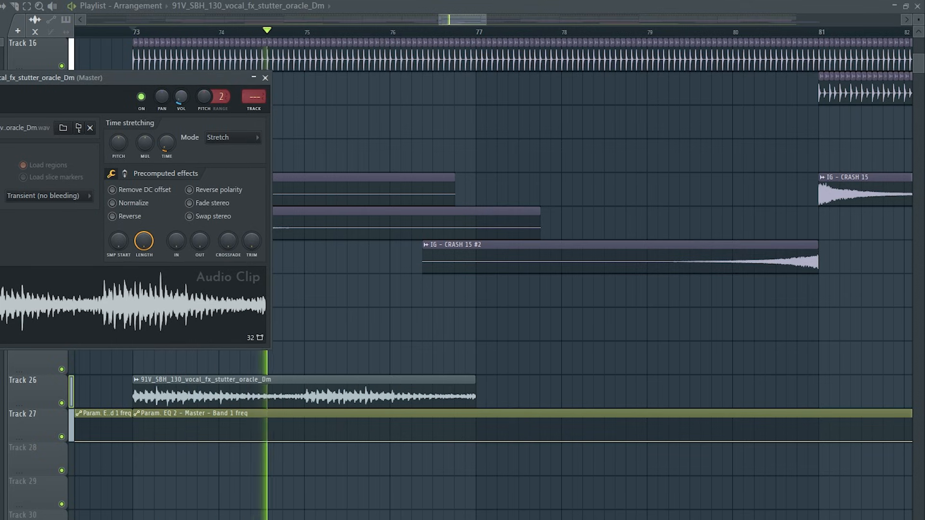
pyautogui.press('space')
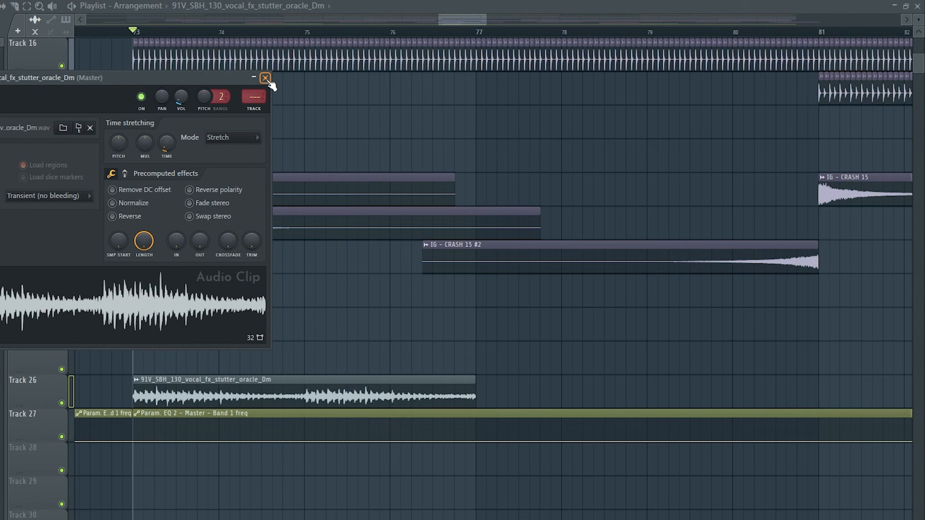
pyautogui.click(265, 78)
# Duplicate the vocal stutter clip on Track 26 to fill bars 73 to 133
pyautogui.click(257, 383)
pyautogui.scroll(-10, 378, 388)
pyautogui.hotkey('ctrl', 'b')
pyautogui.hotkey('ctrl', 'b')
pyautogui.hotkey('ctrl', 'b')
pyautogui.hotkey('ctrl', 'b')
pyautogui.hotkey('ctrl', 'b')
pyautogui.hotkey('ctrl', 'b')
pyautogui.hotkey('ctrl', 'b')
pyautogui.hotkey('ctrl', 'b')
pyautogui.hotkey('ctrl', 'b')
pyautogui.hotkey('ctrl', 'b')
pyautogui.hotkey('ctrl', 'b')
pyautogui.hotkey('ctrl', 'b')
pyautogui.hotkey('ctrl', 'b')
pyautogui.hotkey('ctrl', 'b')
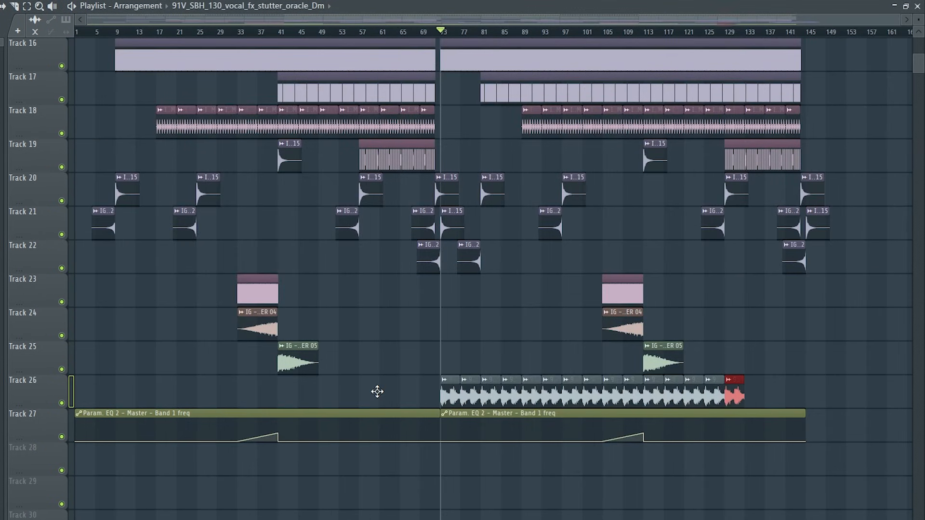
pyautogui.scroll(5, 485, 354)
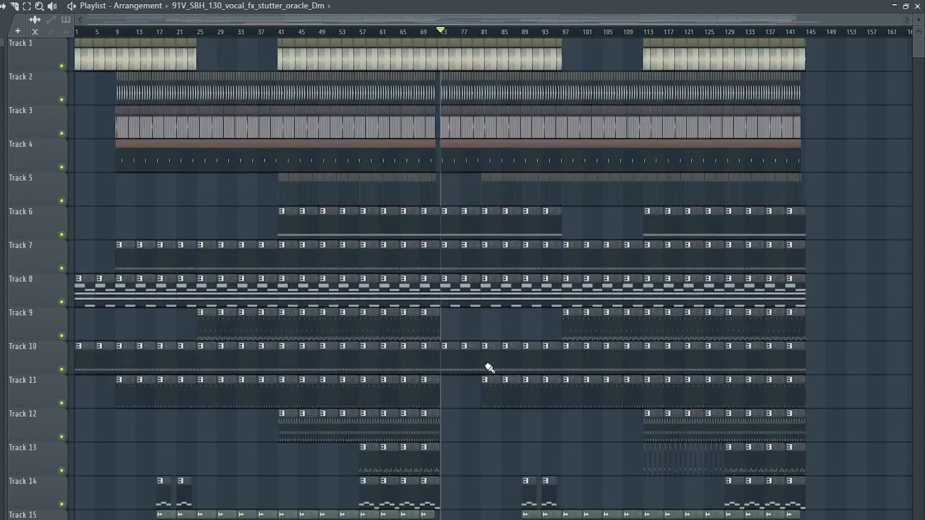